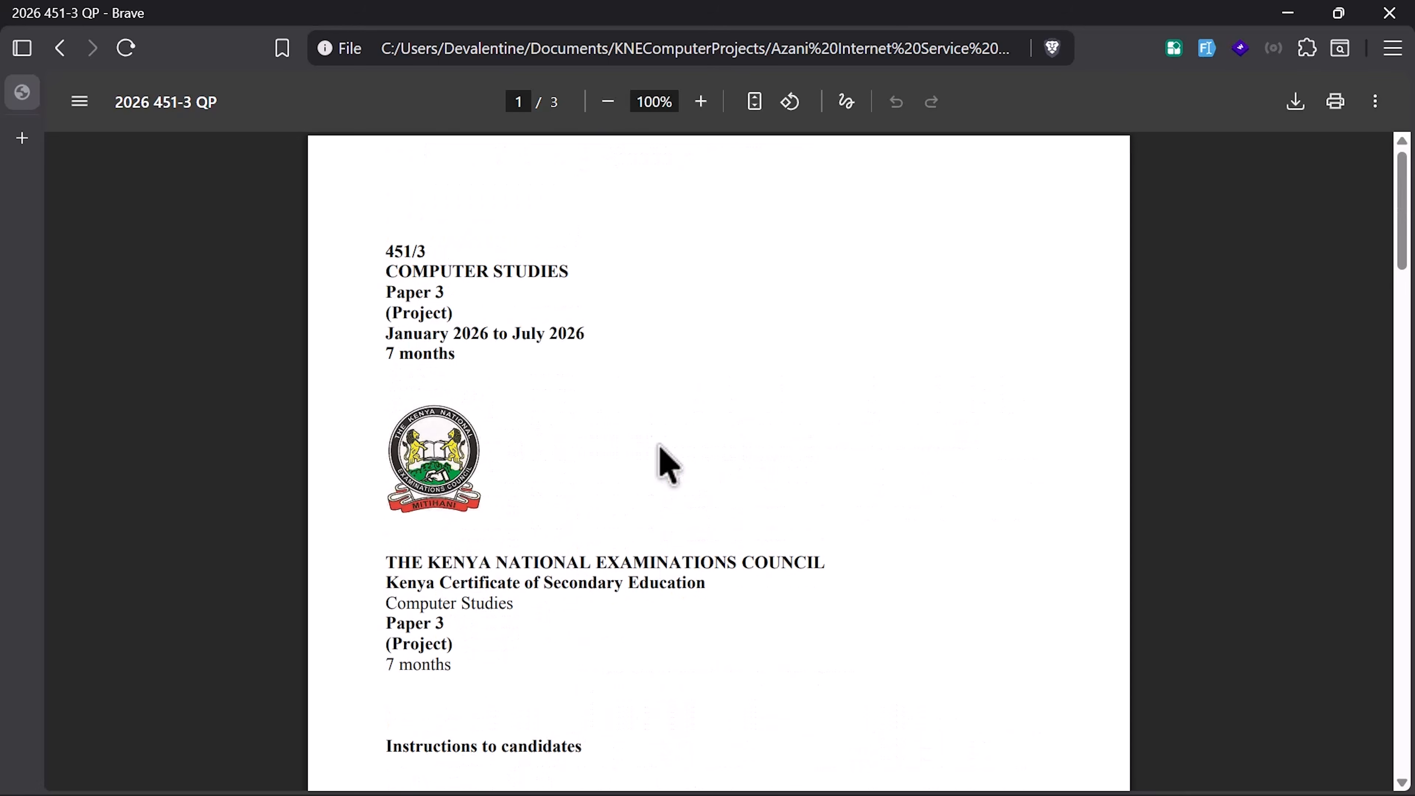
Step: Scroll down through the 2026 451-3 QP question paper PDF in Brave
scroll(659, 447, "down", 12)
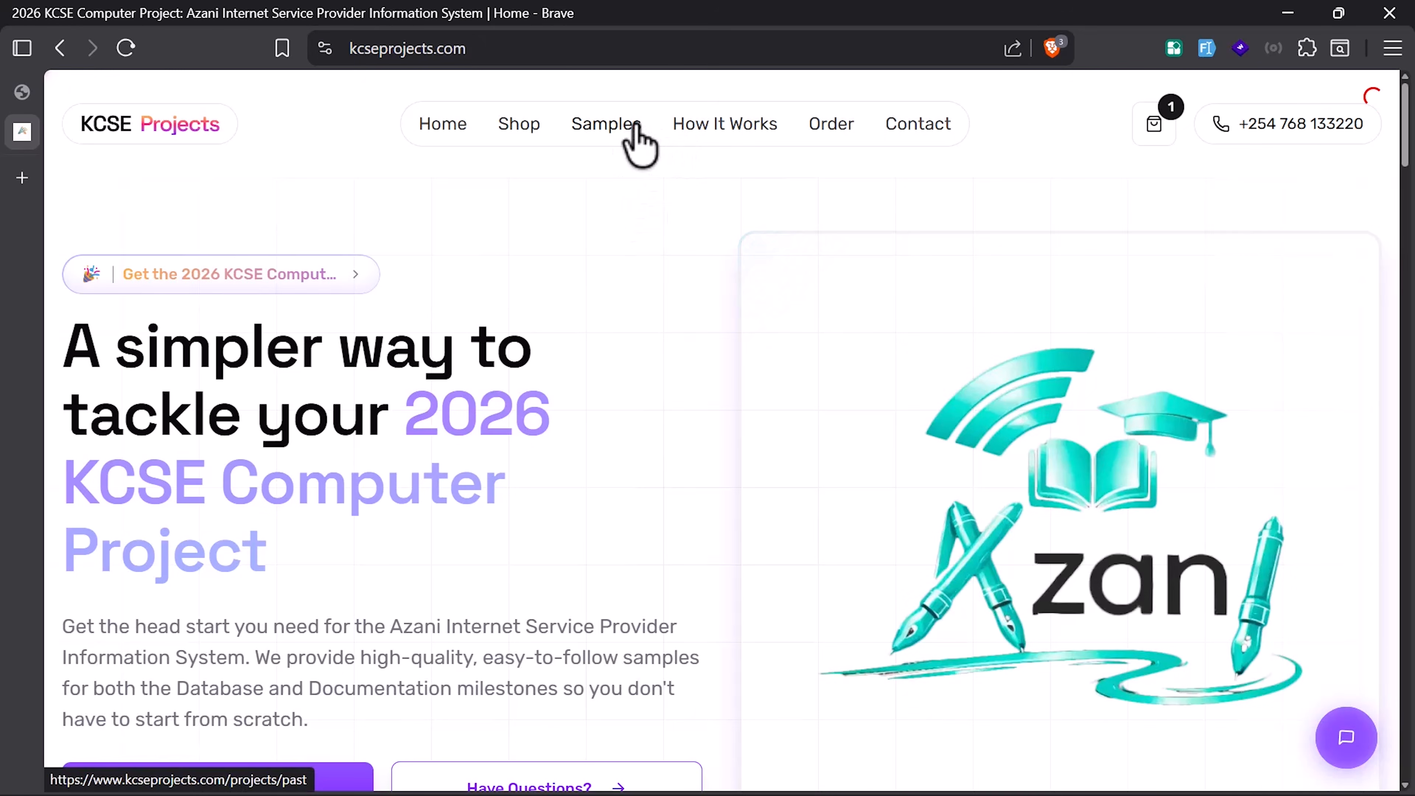
Step: Browse KCSE Projects samples and open the Azani project page to its Download Question Paper section
left_click(635, 131)
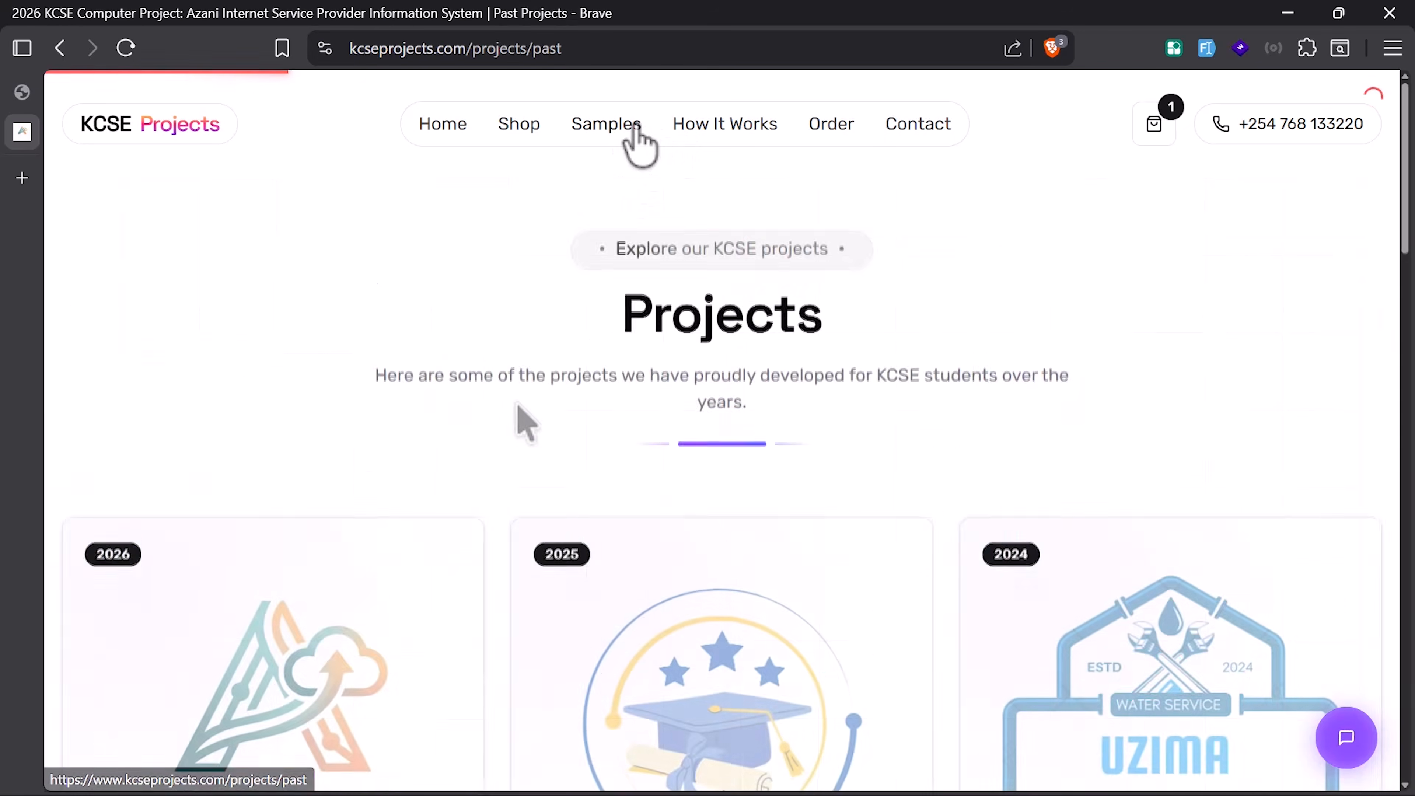
scroll(420, 483, "down", 8)
scroll(357, 357, "up", 2)
left_click(334, 315)
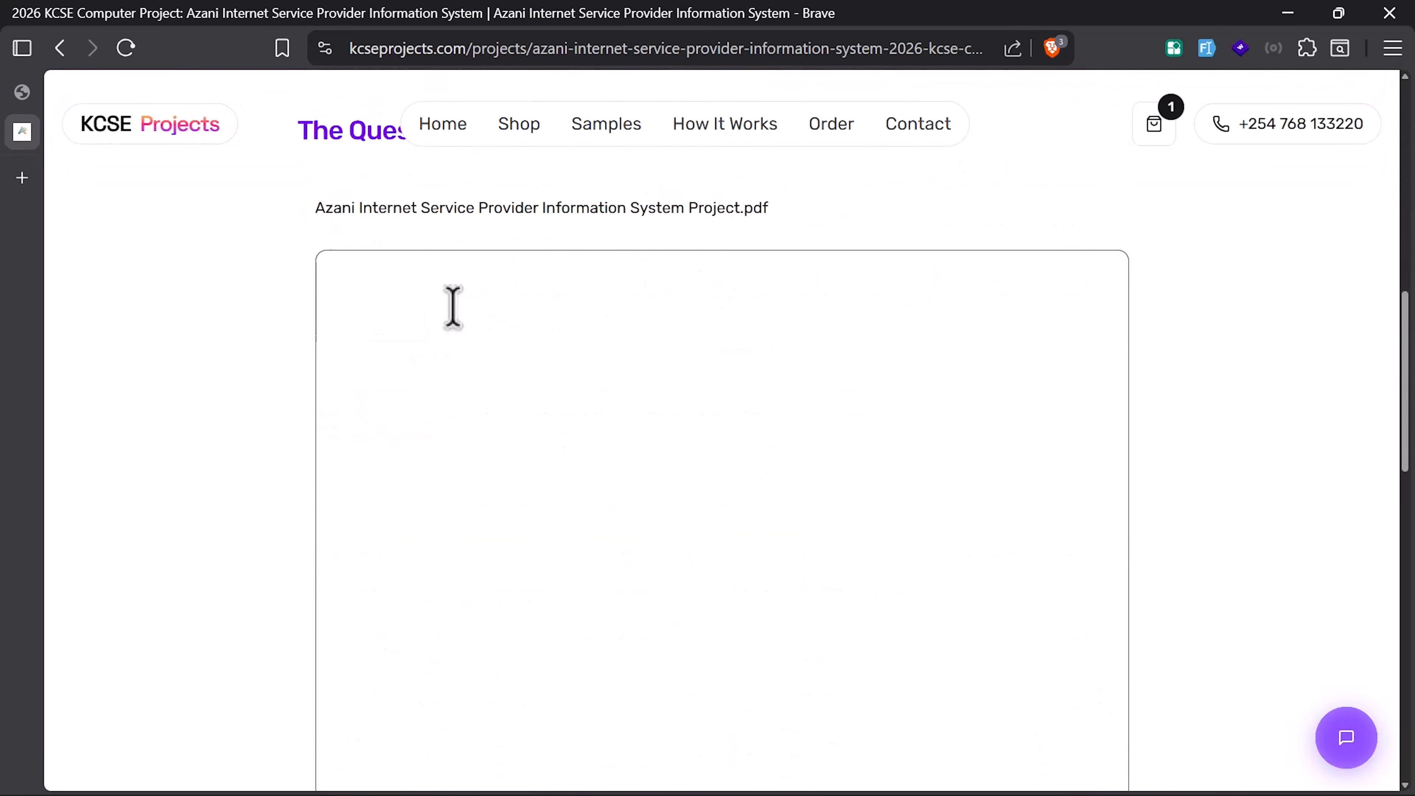
scroll(452, 307, "down", 10)
scroll(625, 341, "up", 5)
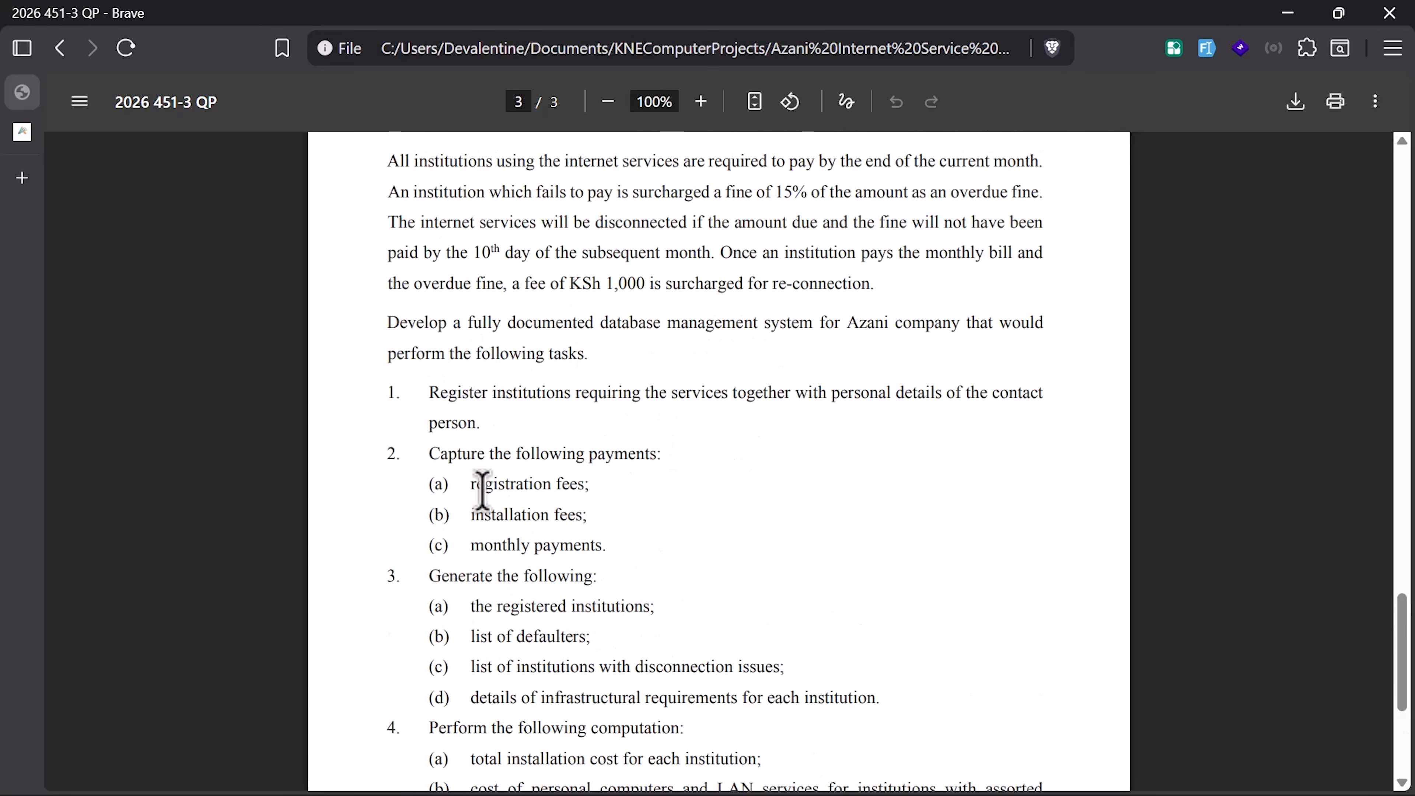
Step: On Desktop 2, dismiss the blocked-content warning, collapse the navigation pane and enable the Azani database's content
key("ctrl+super+Right")
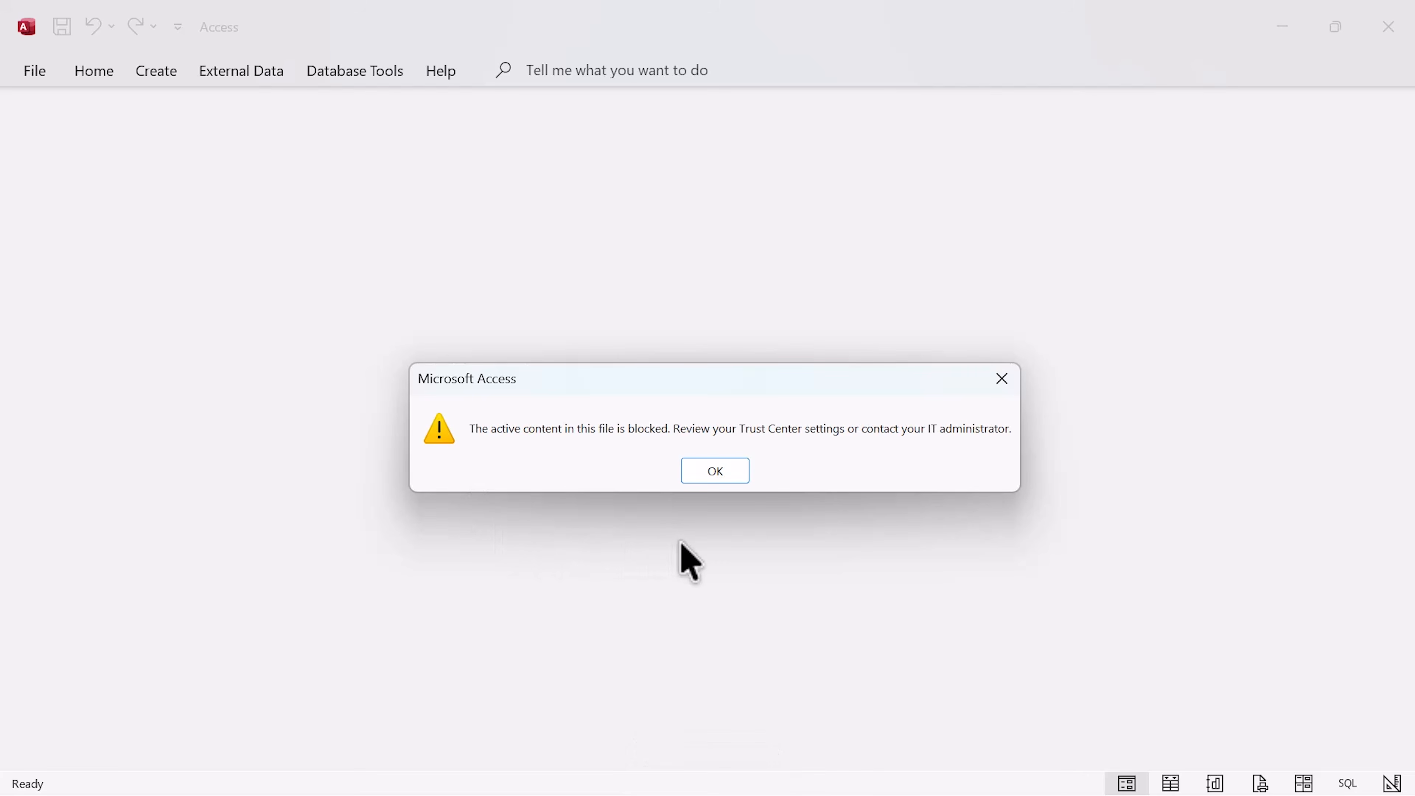
left_click_drag(712, 384, 711, 332)
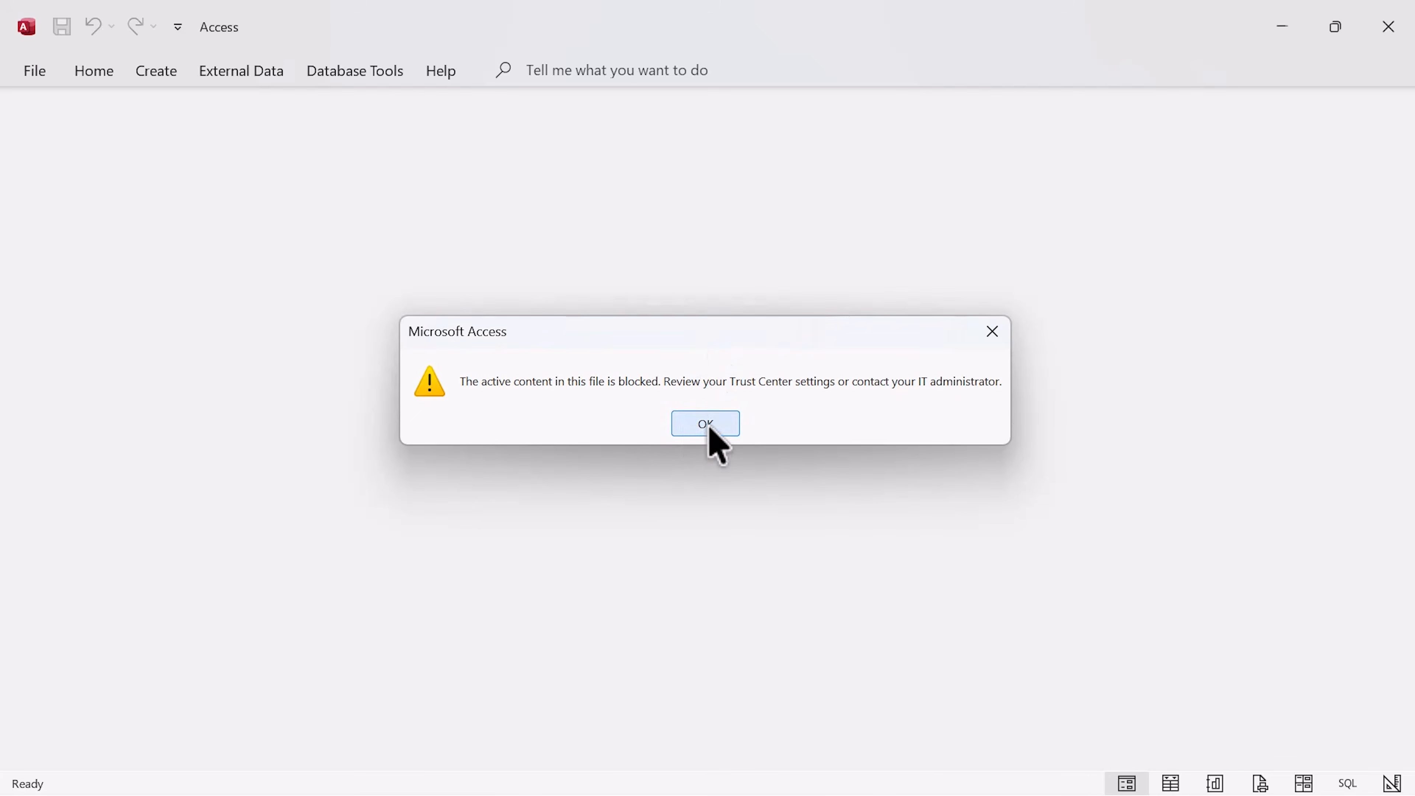
left_click(709, 428)
left_click(233, 138)
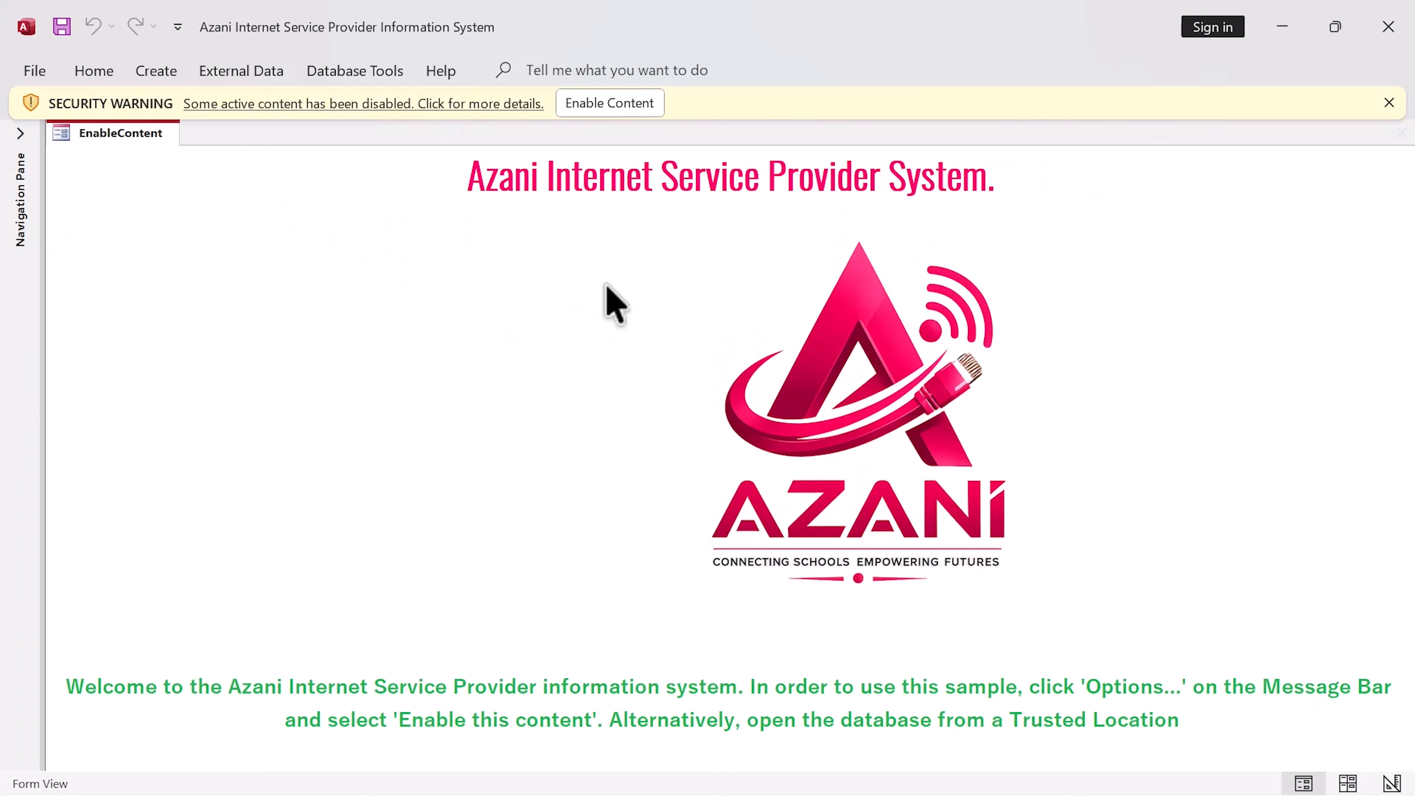
left_click(635, 116)
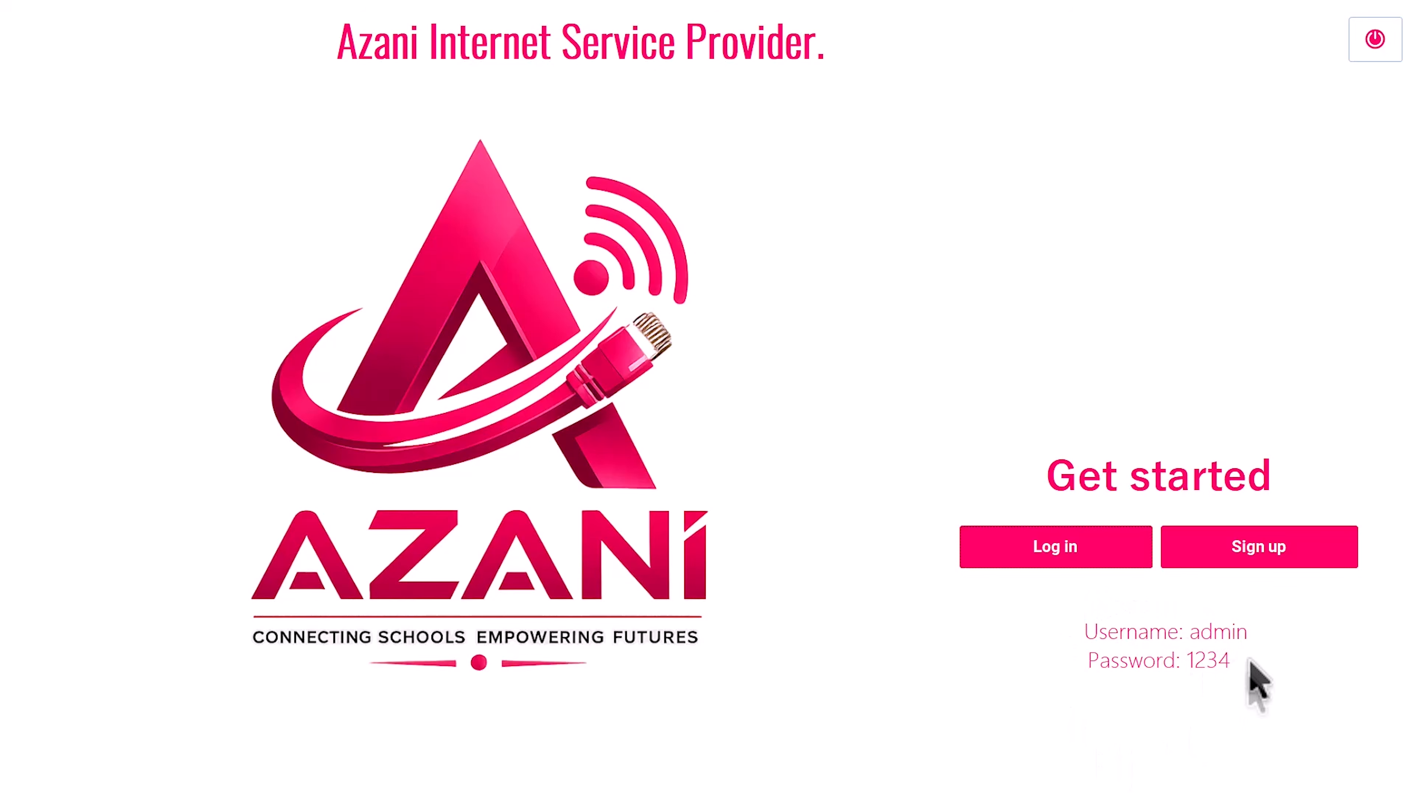
Step: Log in as administrator, dismiss the success message, and note billing completed to 20-Jun-2026
left_click(1082, 553)
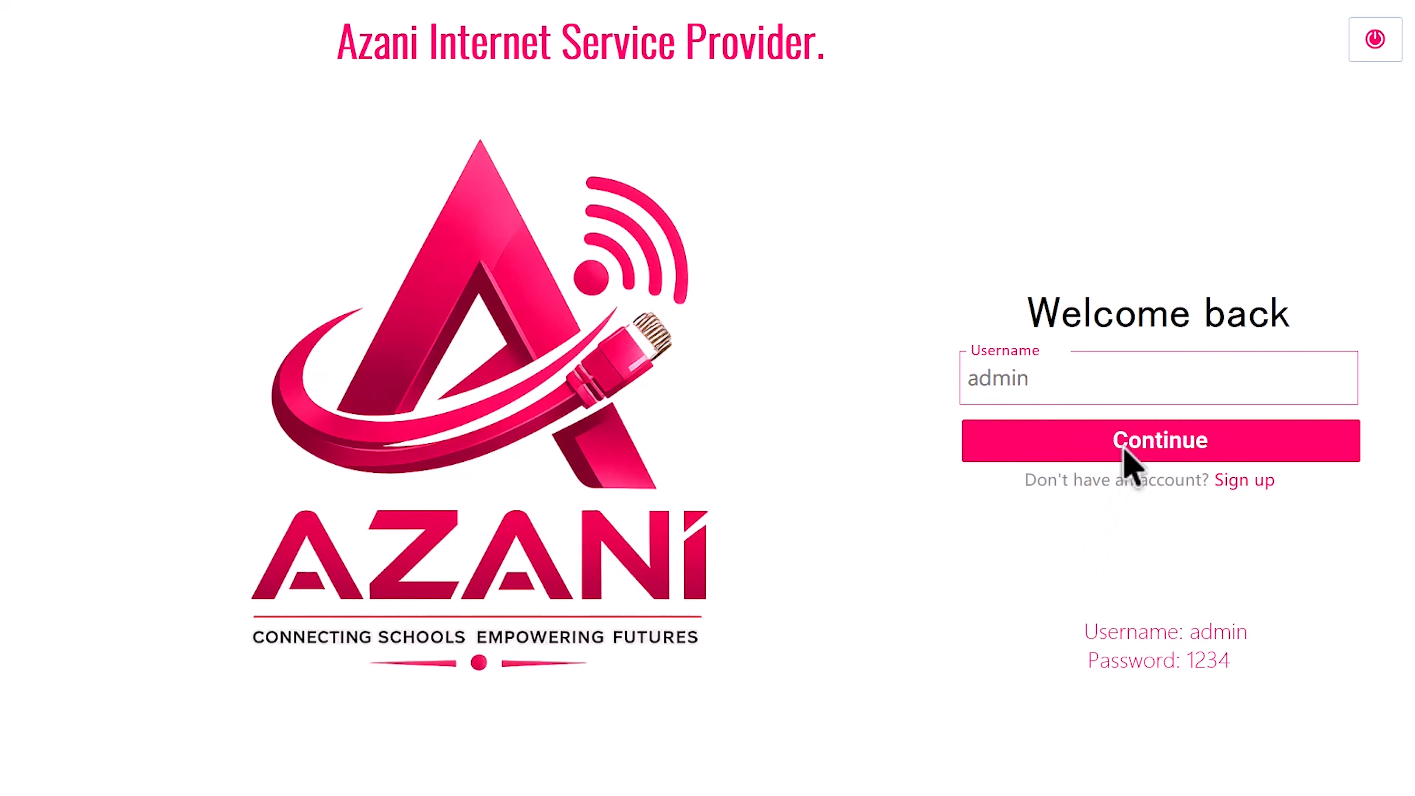
left_click(1127, 458)
left_click(1109, 546)
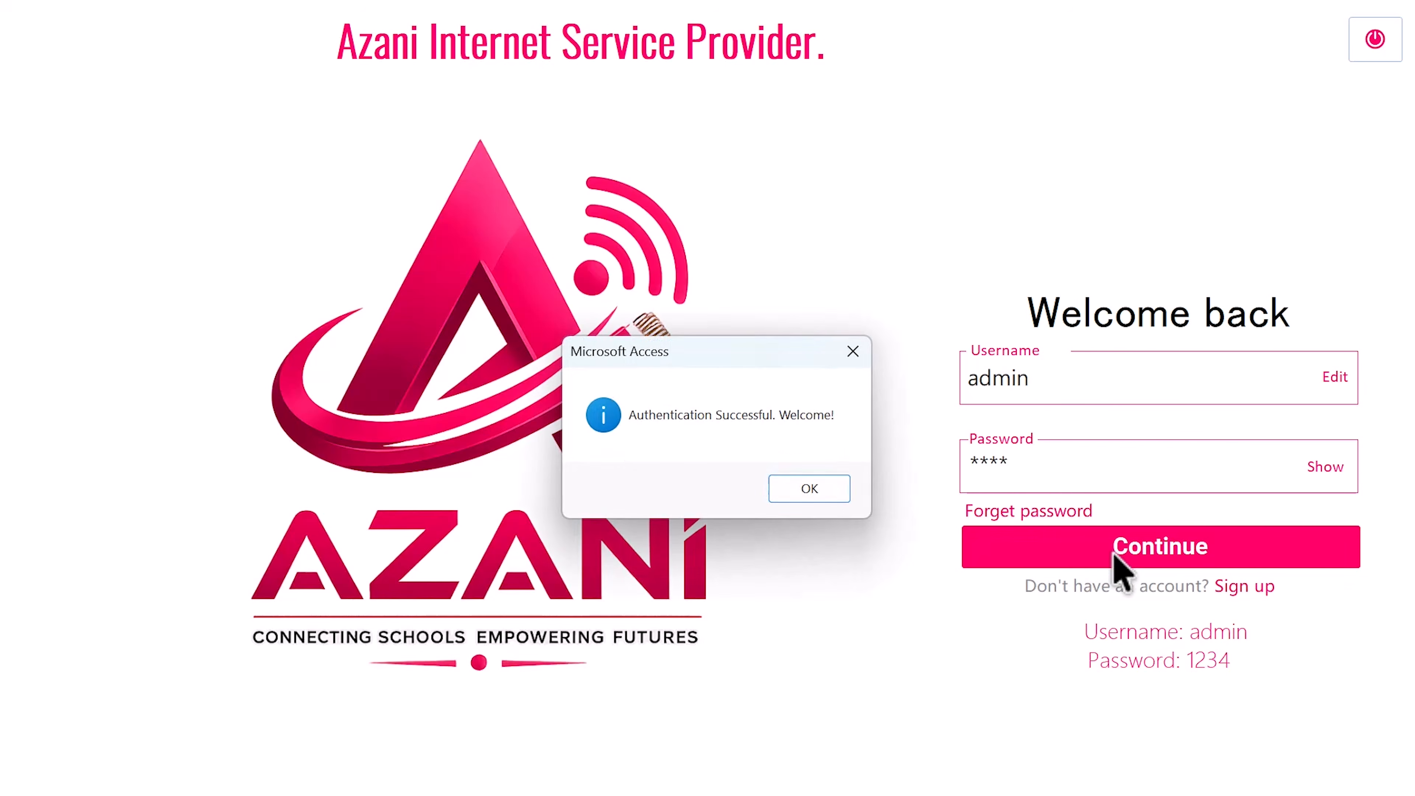
left_click_drag(752, 356, 635, 271)
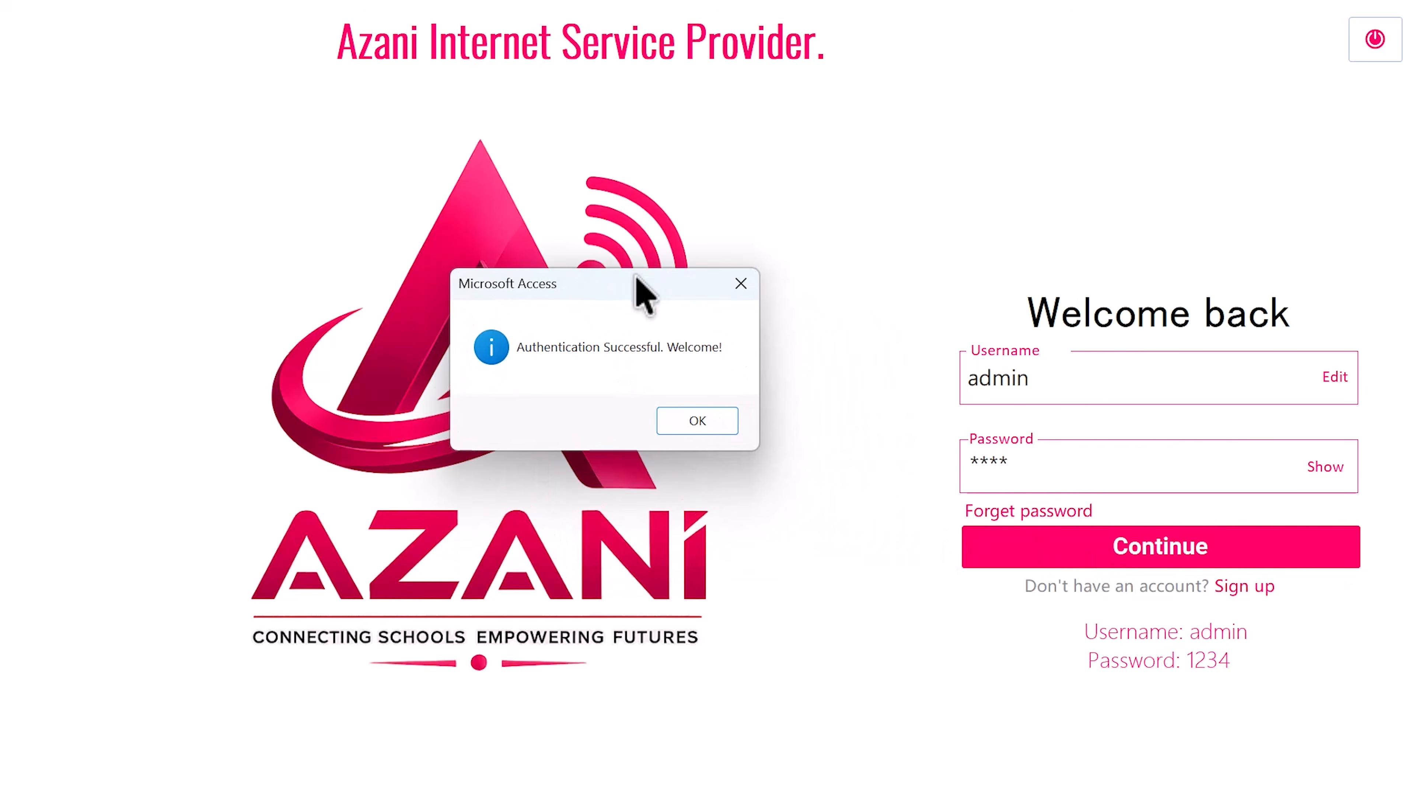
left_click(703, 430)
left_click_drag(663, 362, 613, 328)
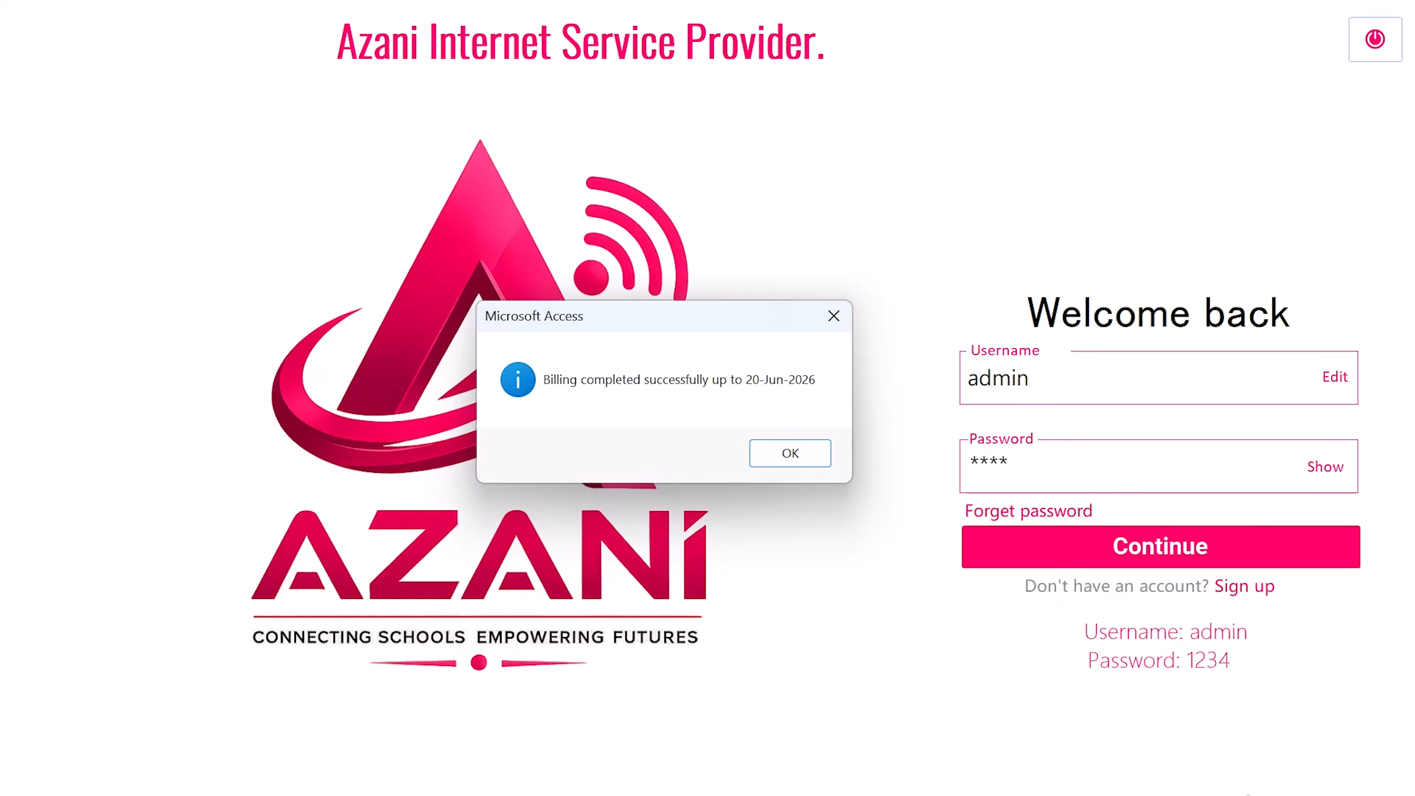
key("ctrl+super+Right")
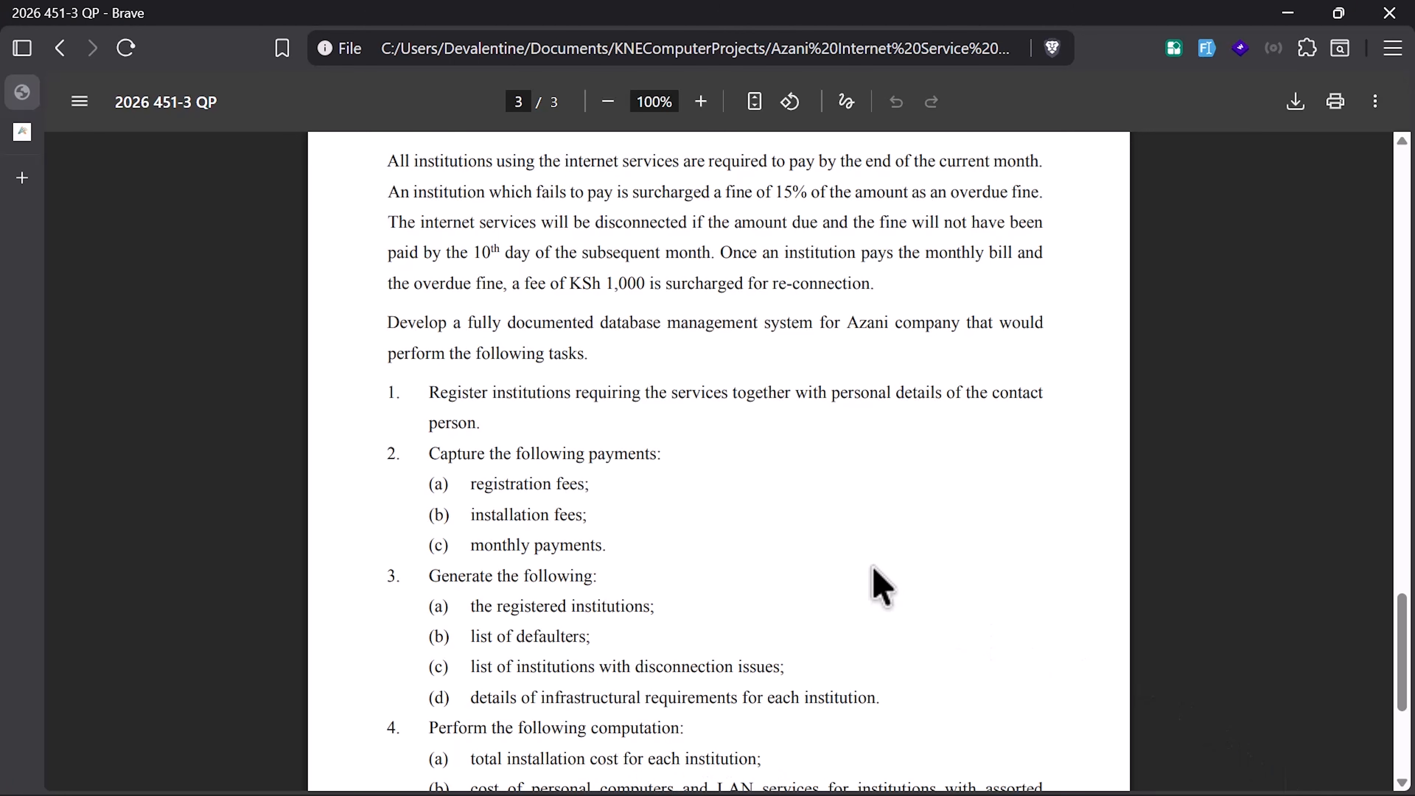
Step: Review pages 2–3 payment rules, highlighting the deadline text and the word 'disconnected'
scroll(663, 577, "down", 5)
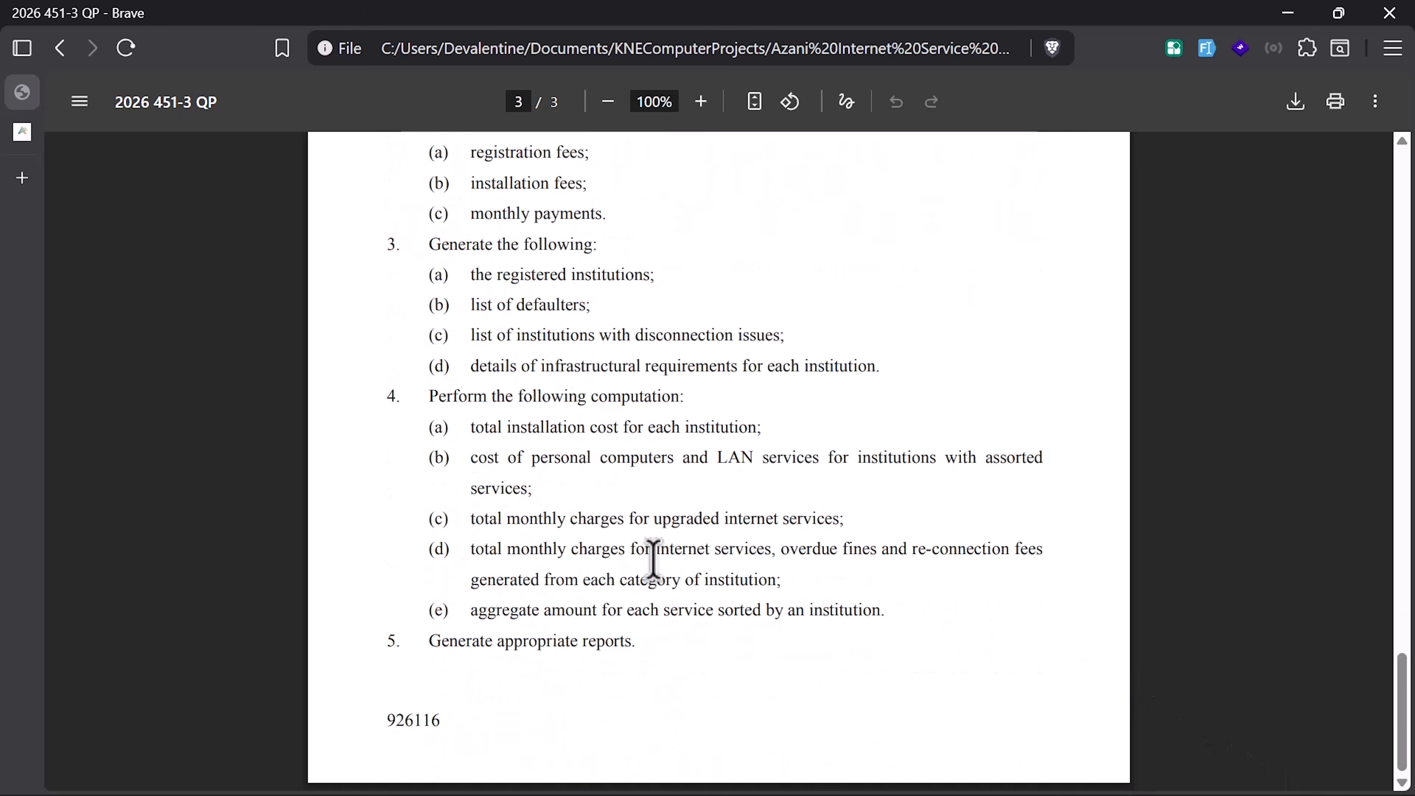
scroll(649, 562, "up", 3)
scroll(644, 563, "up", 5)
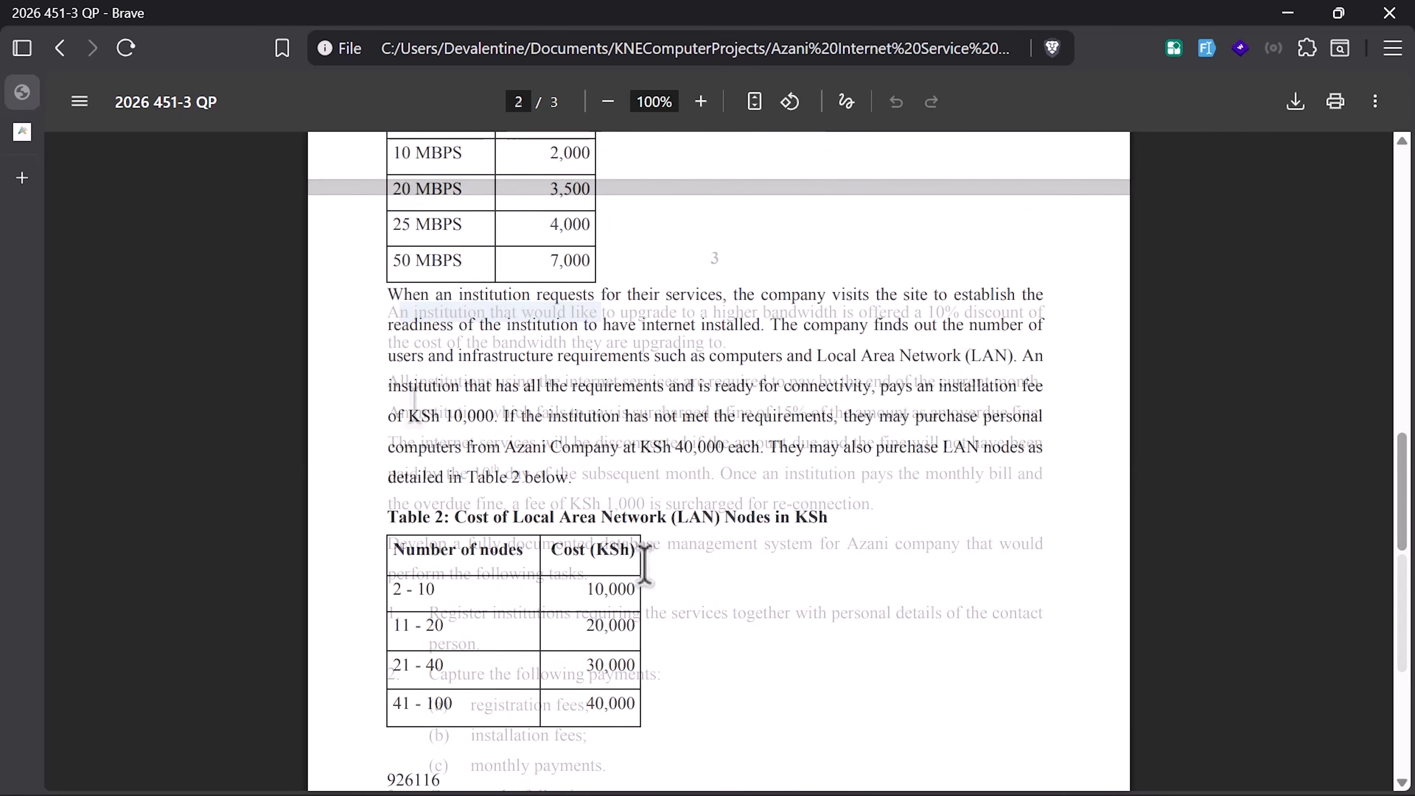
scroll(392, 395, "down", 2)
left_click_drag(390, 384, 893, 391)
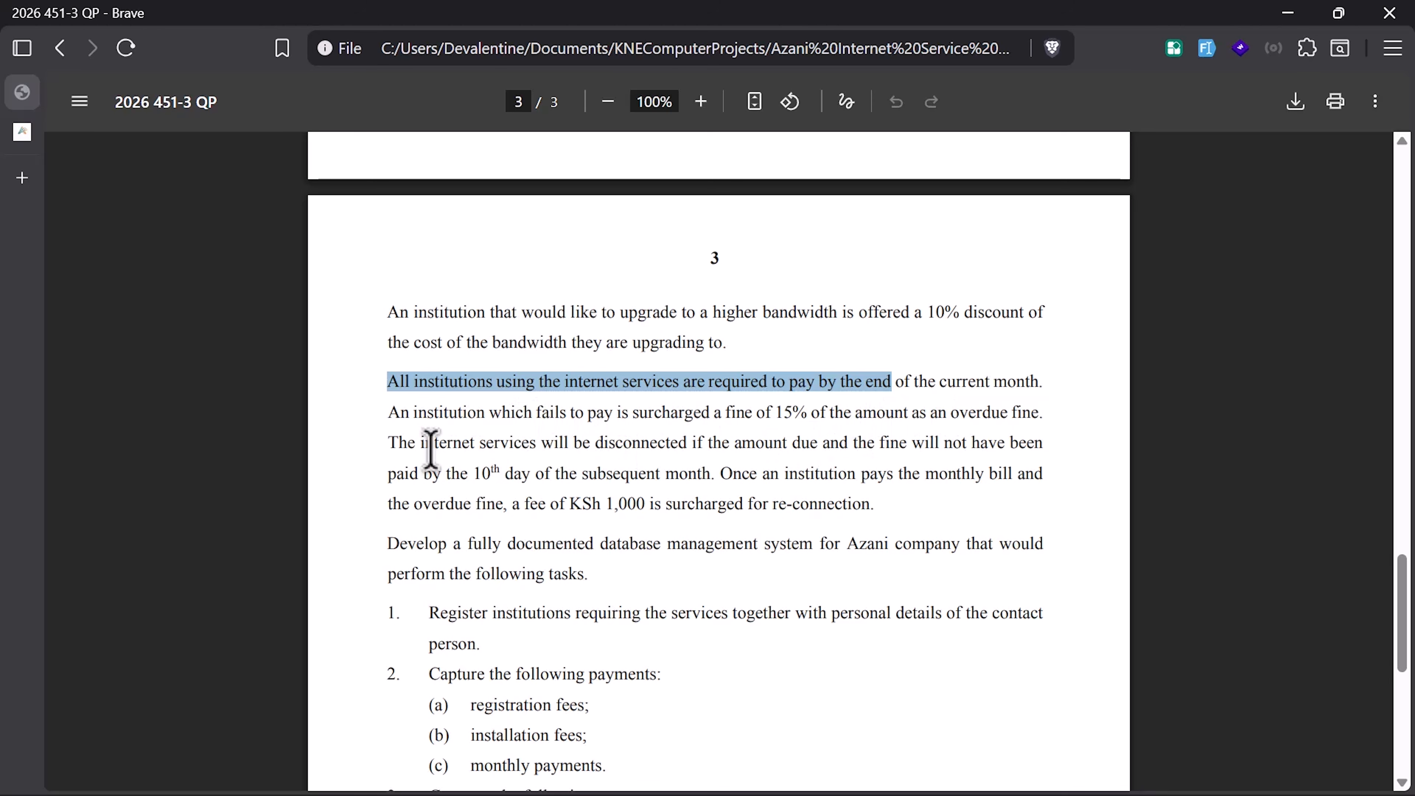
double_click(673, 445)
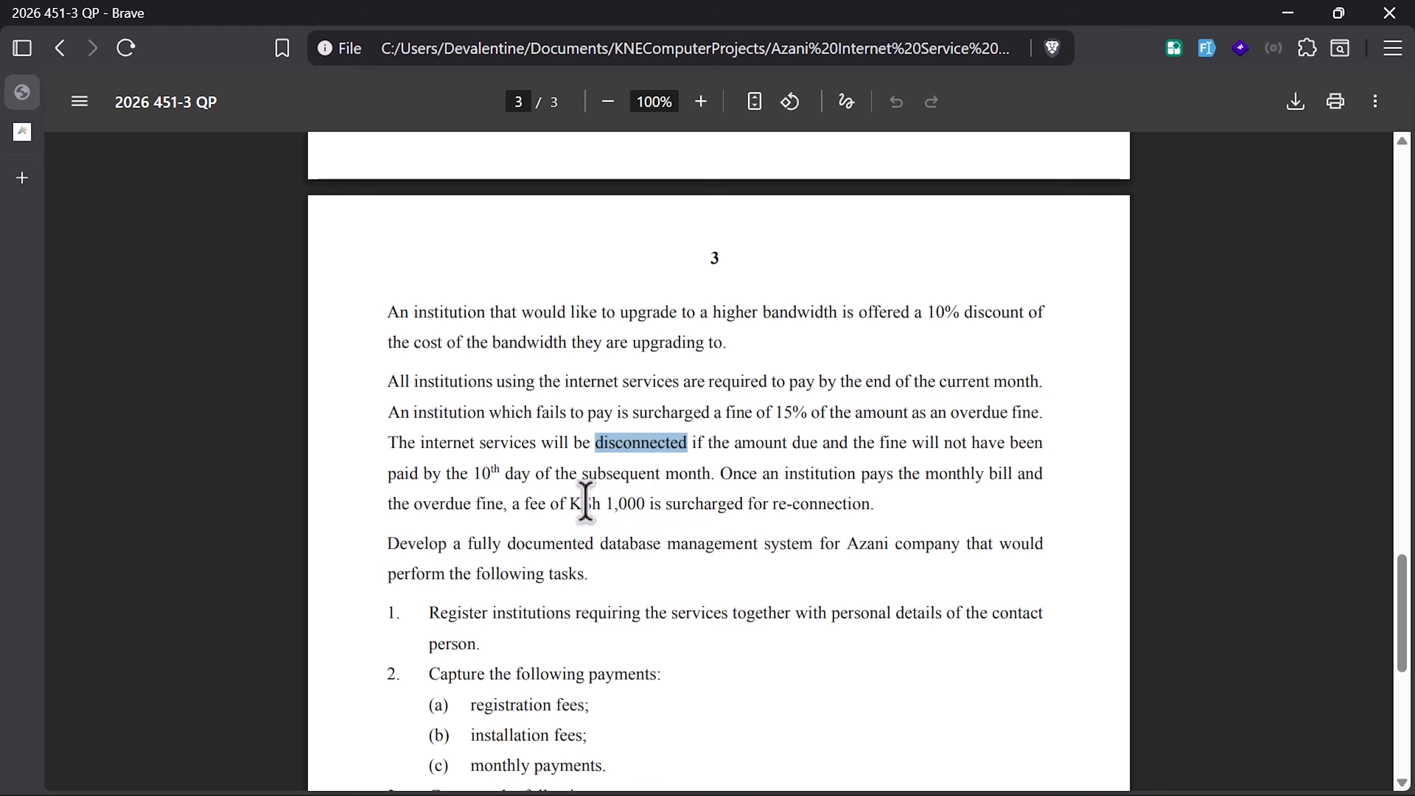
Step: Dismiss the billing message and open Subscription > All Billings to list the five bills
key("ctrl+super+Right")
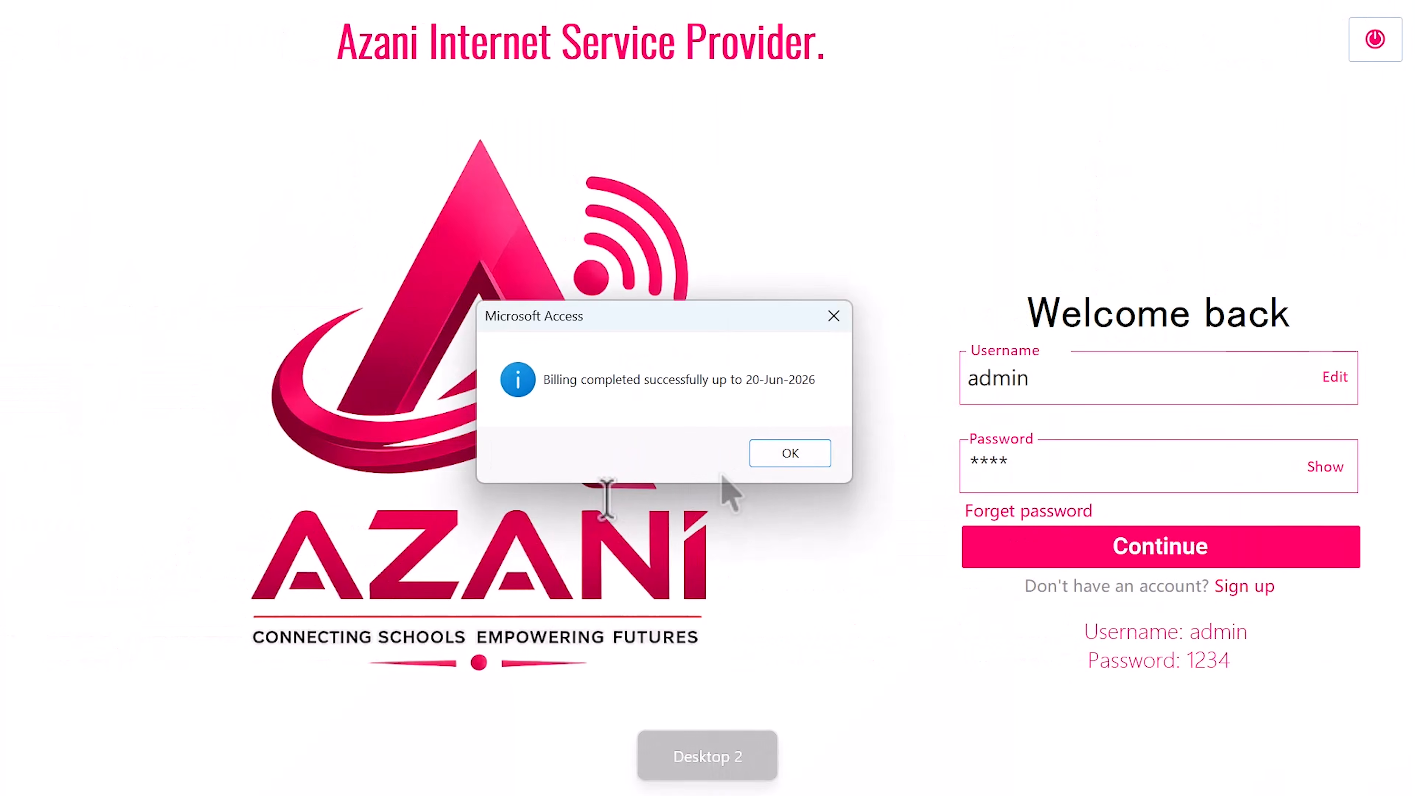
left_click(797, 460)
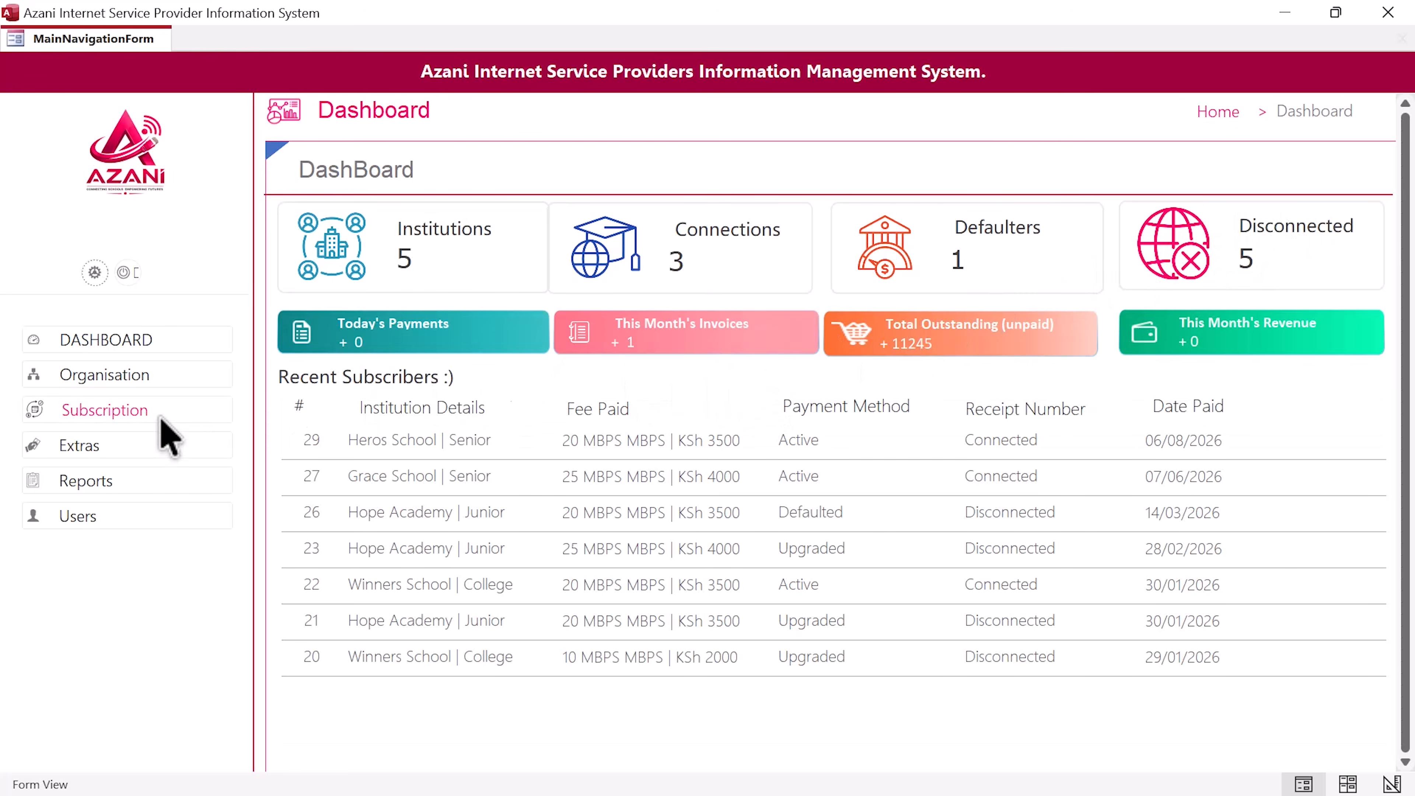
left_click(124, 411)
left_click(157, 452)
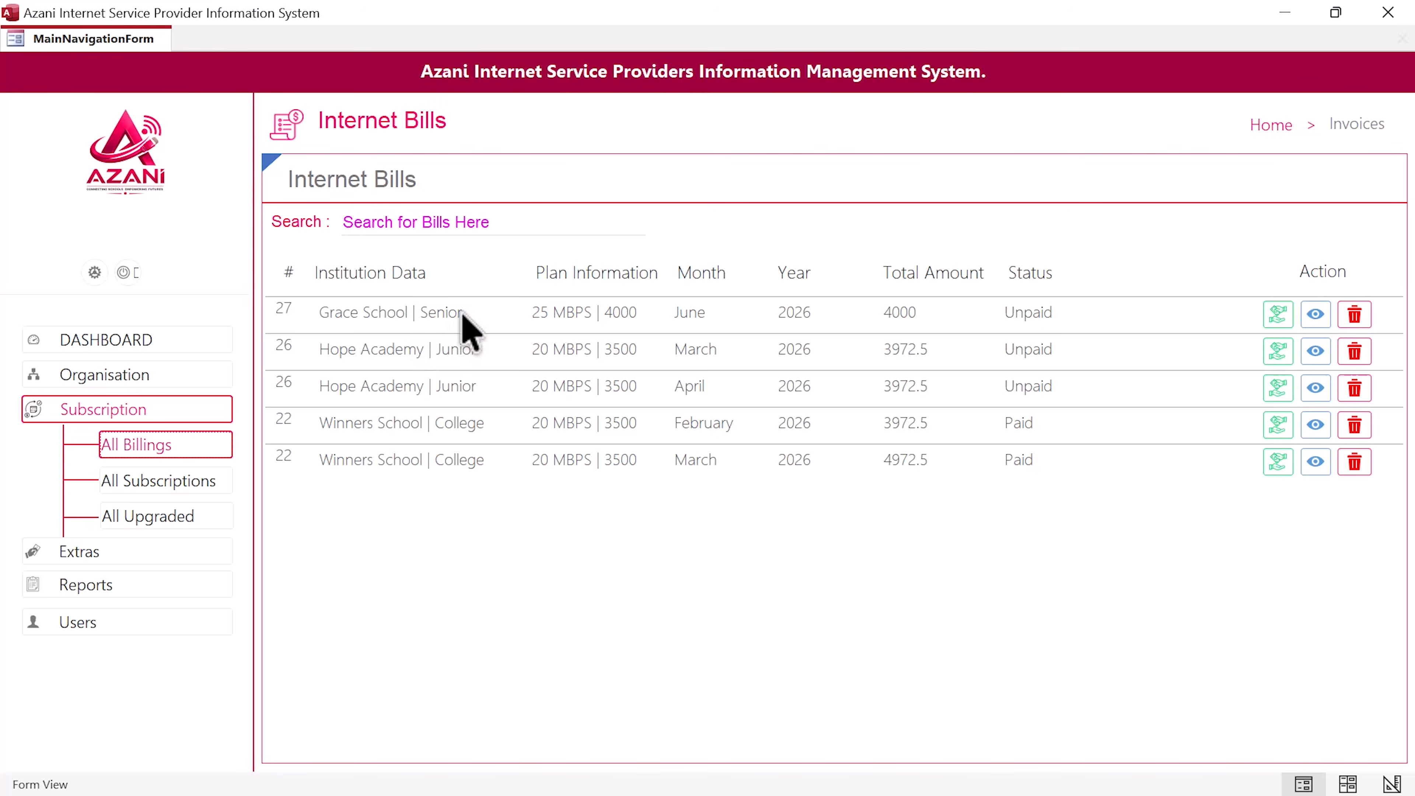
Step: Pay Grace School's June 2026 invoice of 4000, confirm receipt, and close the invoice form
left_click(1287, 322)
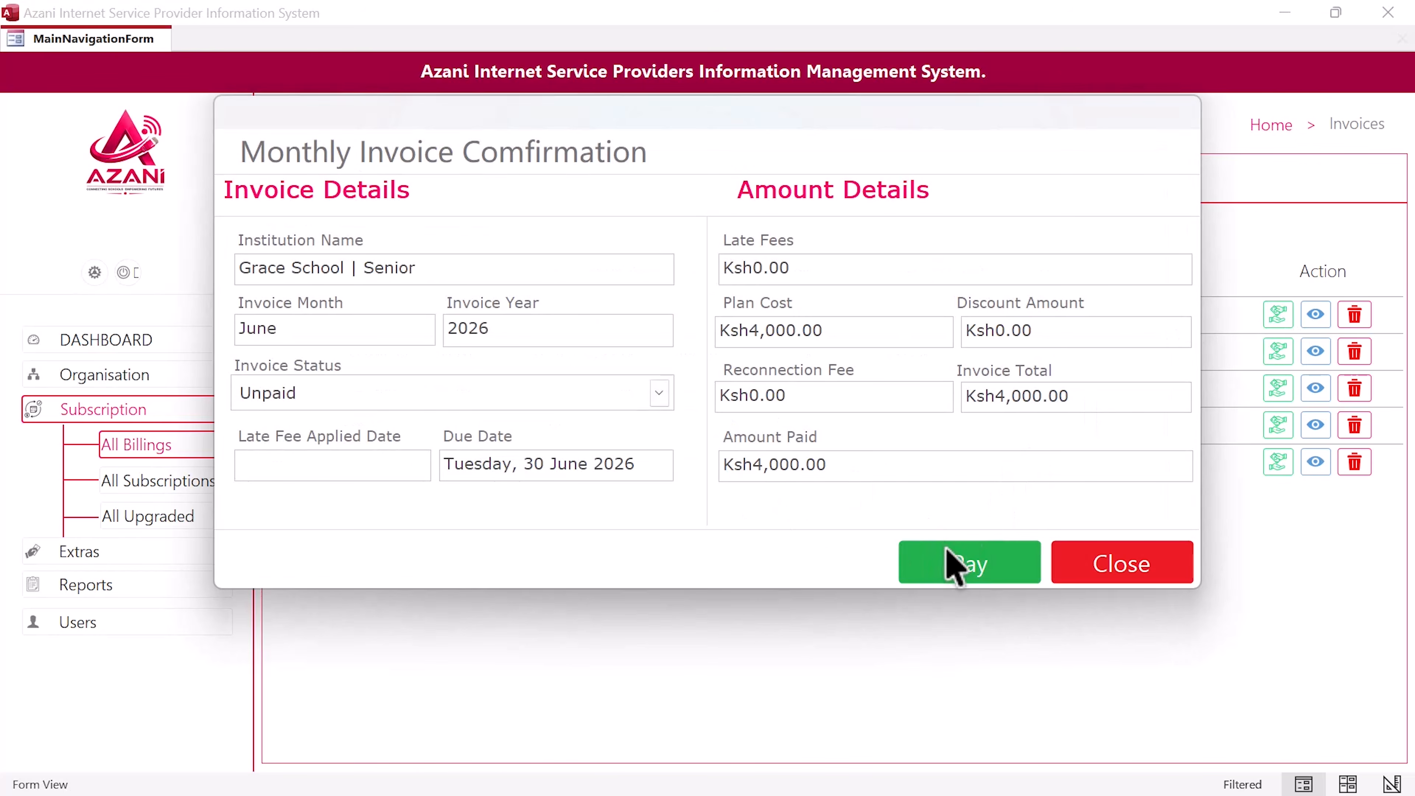
left_click(980, 582)
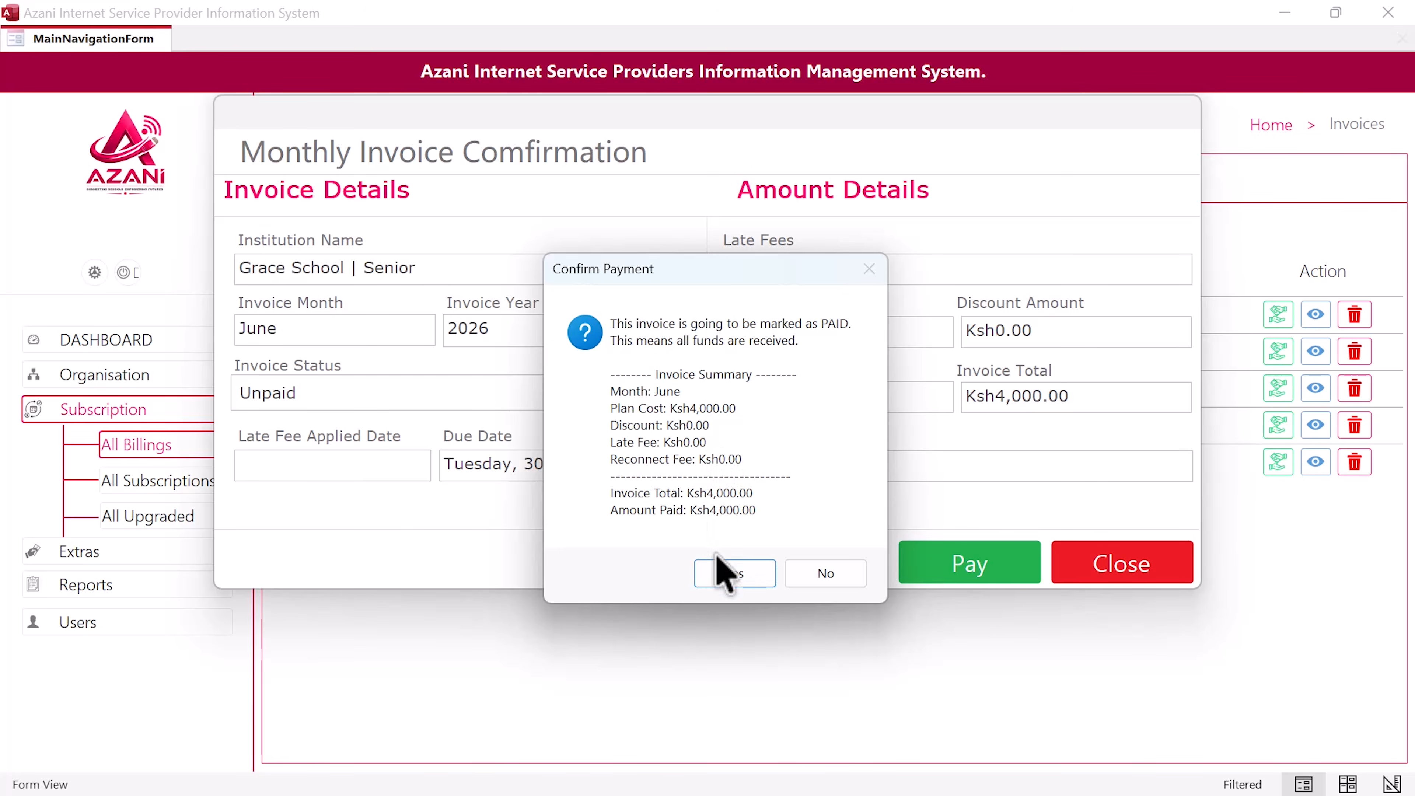
left_click(734, 575)
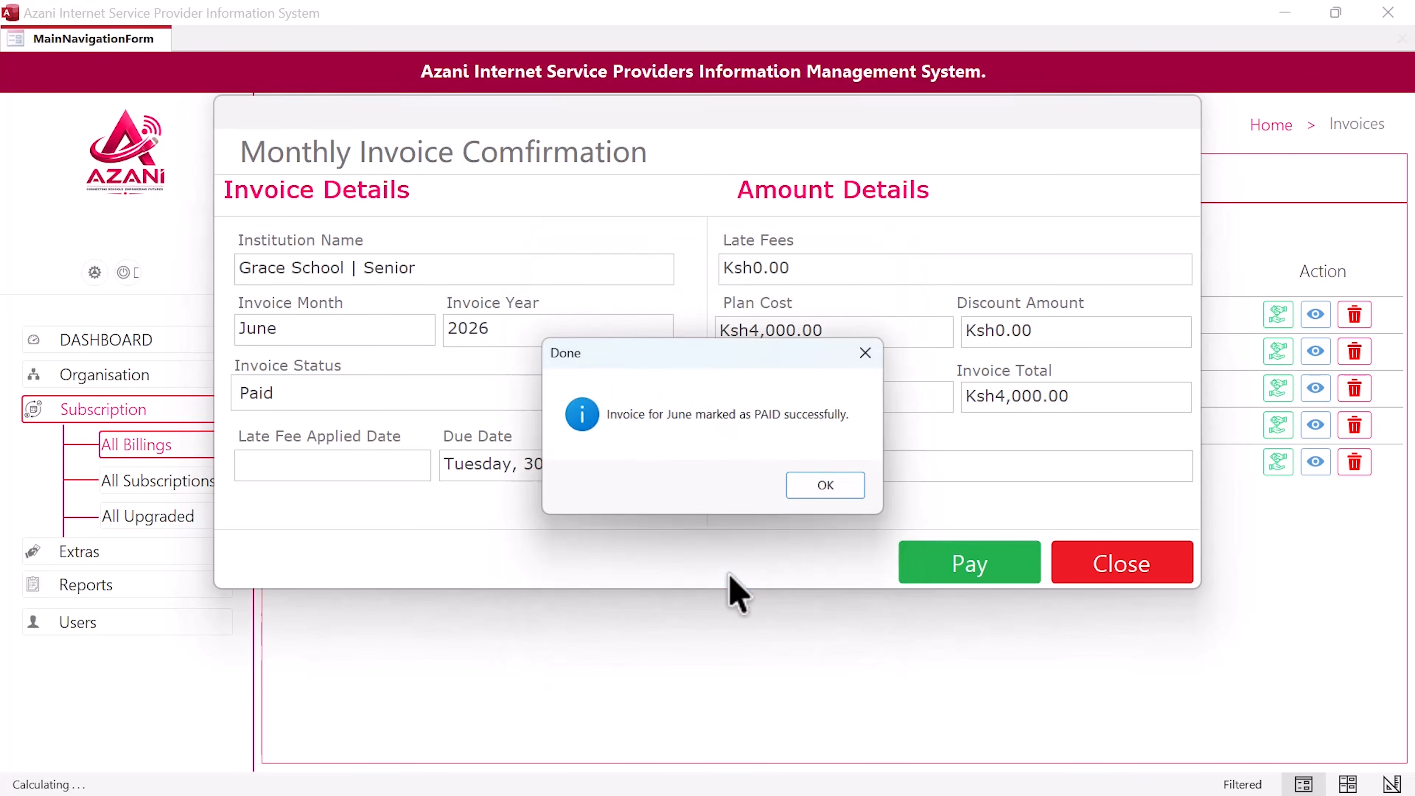
left_click(830, 493)
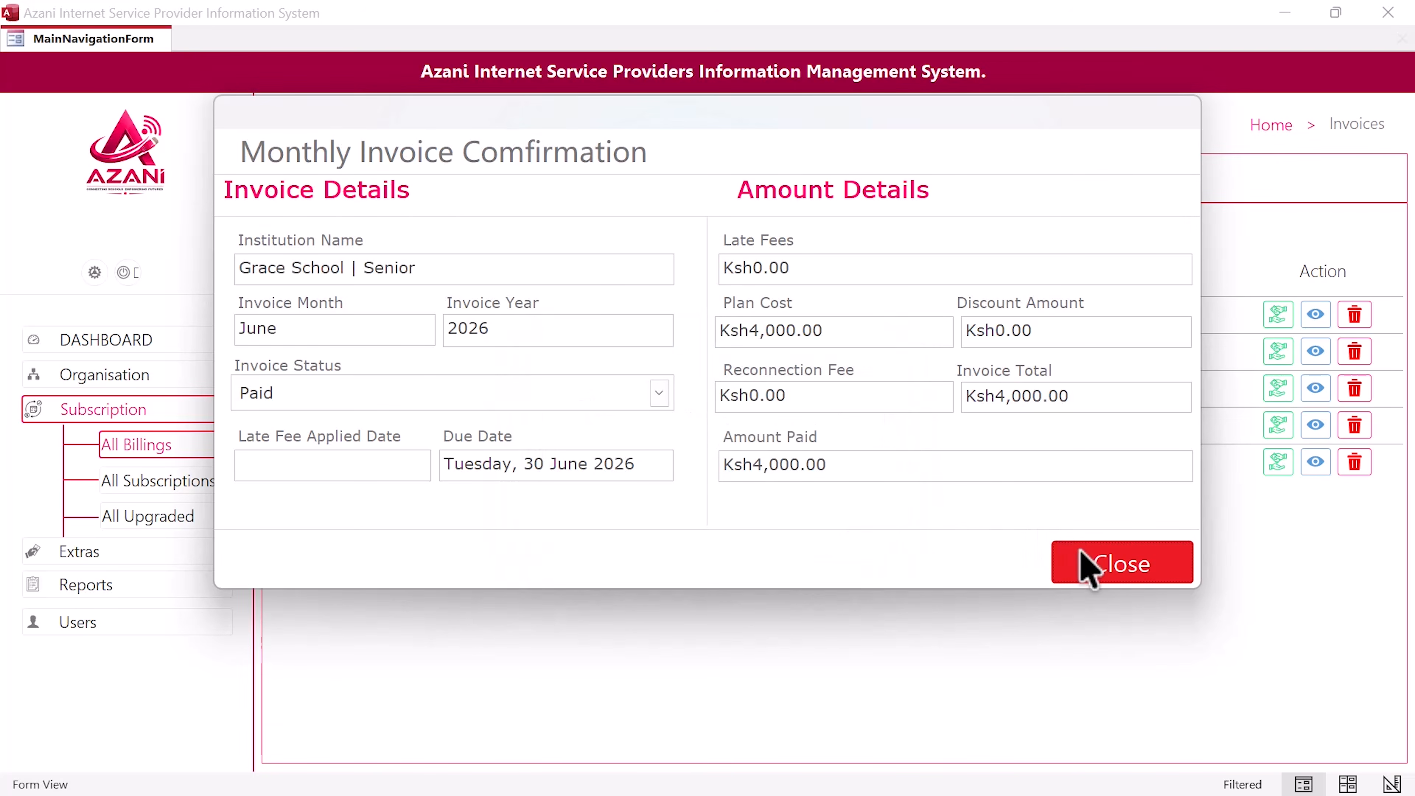
left_click(1089, 568)
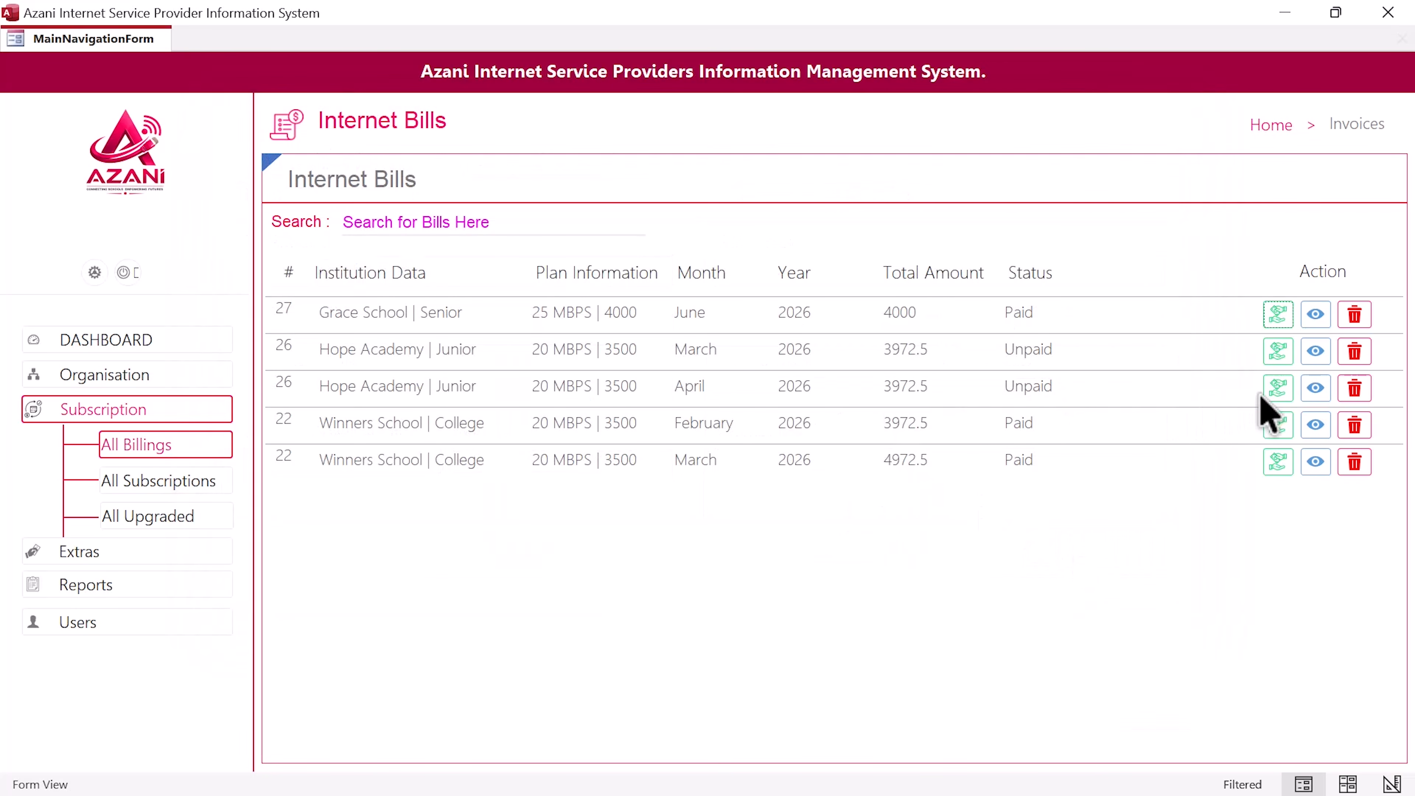
Step: Start paying Hope Academy's March invoice, bringing up the Ksh3,972.50 confirmation, and glance at the PDF
left_click(1281, 353)
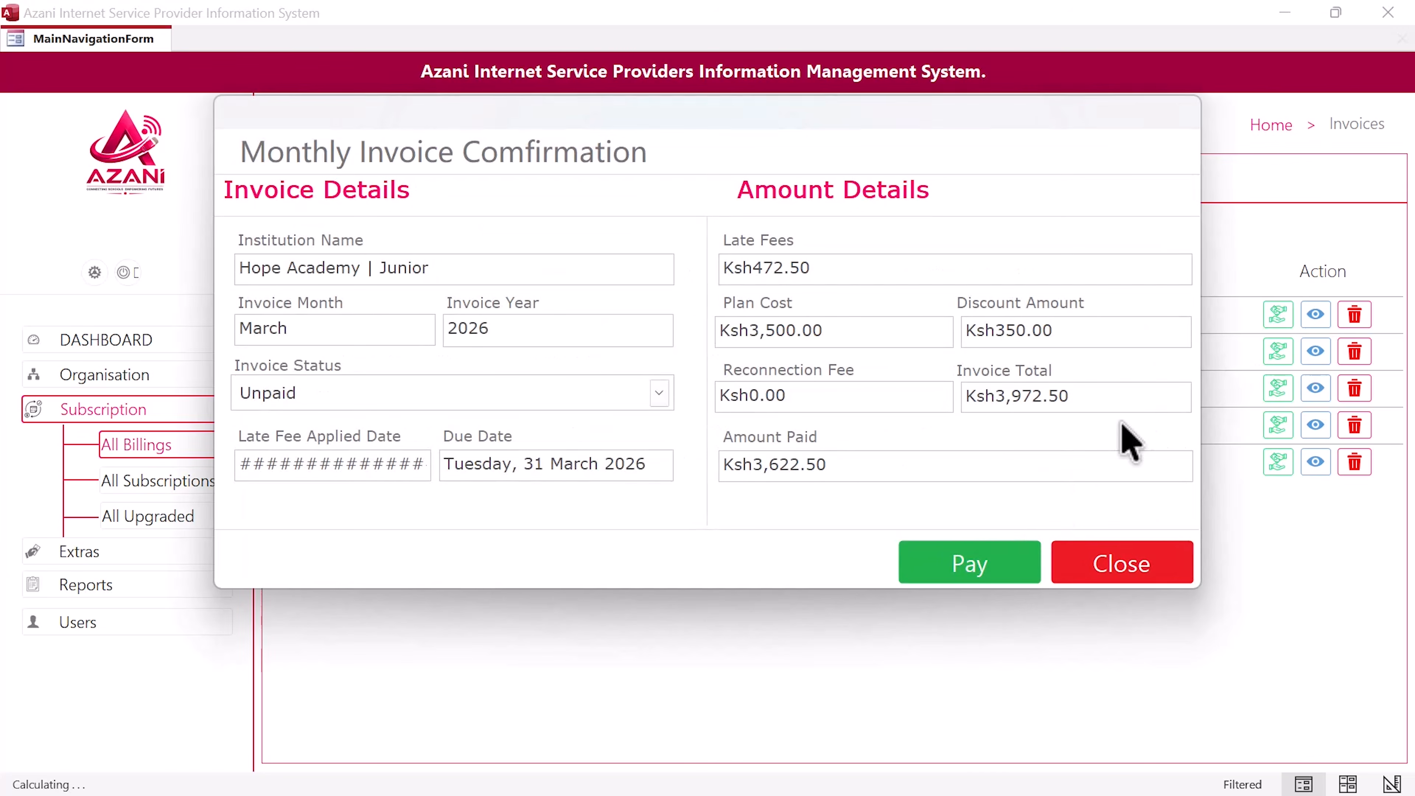
left_click(998, 569)
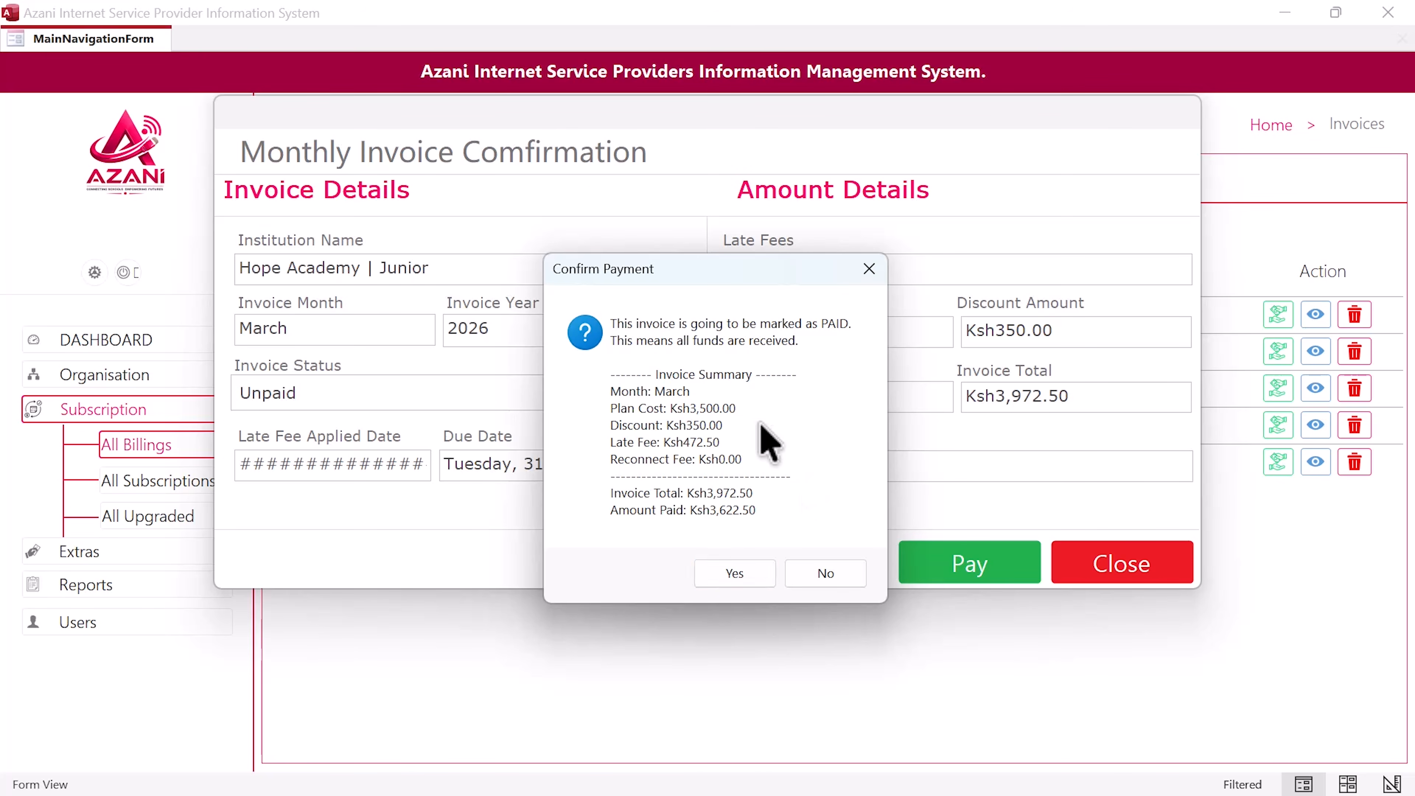
key("ctrl+super+Right")
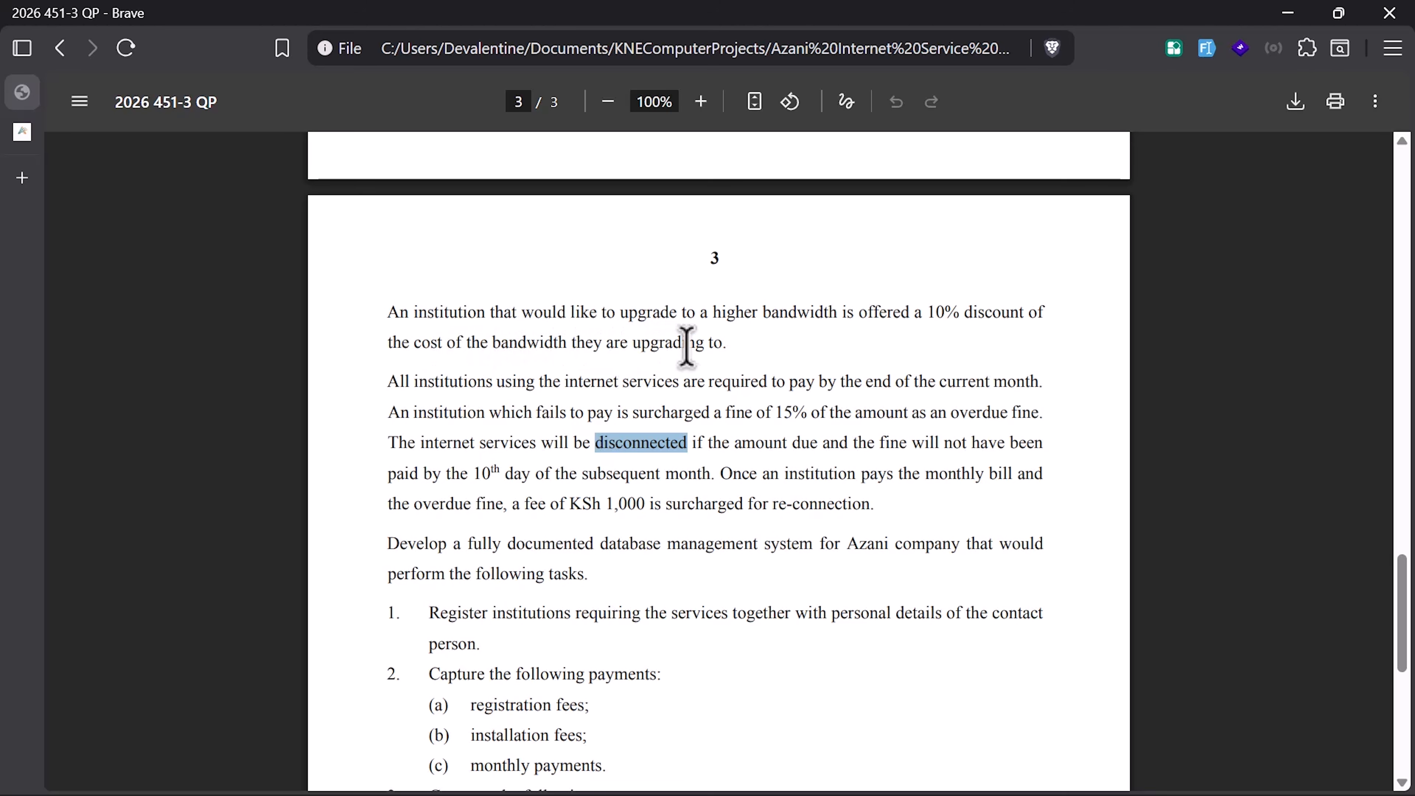
key("ctrl+super+Left")
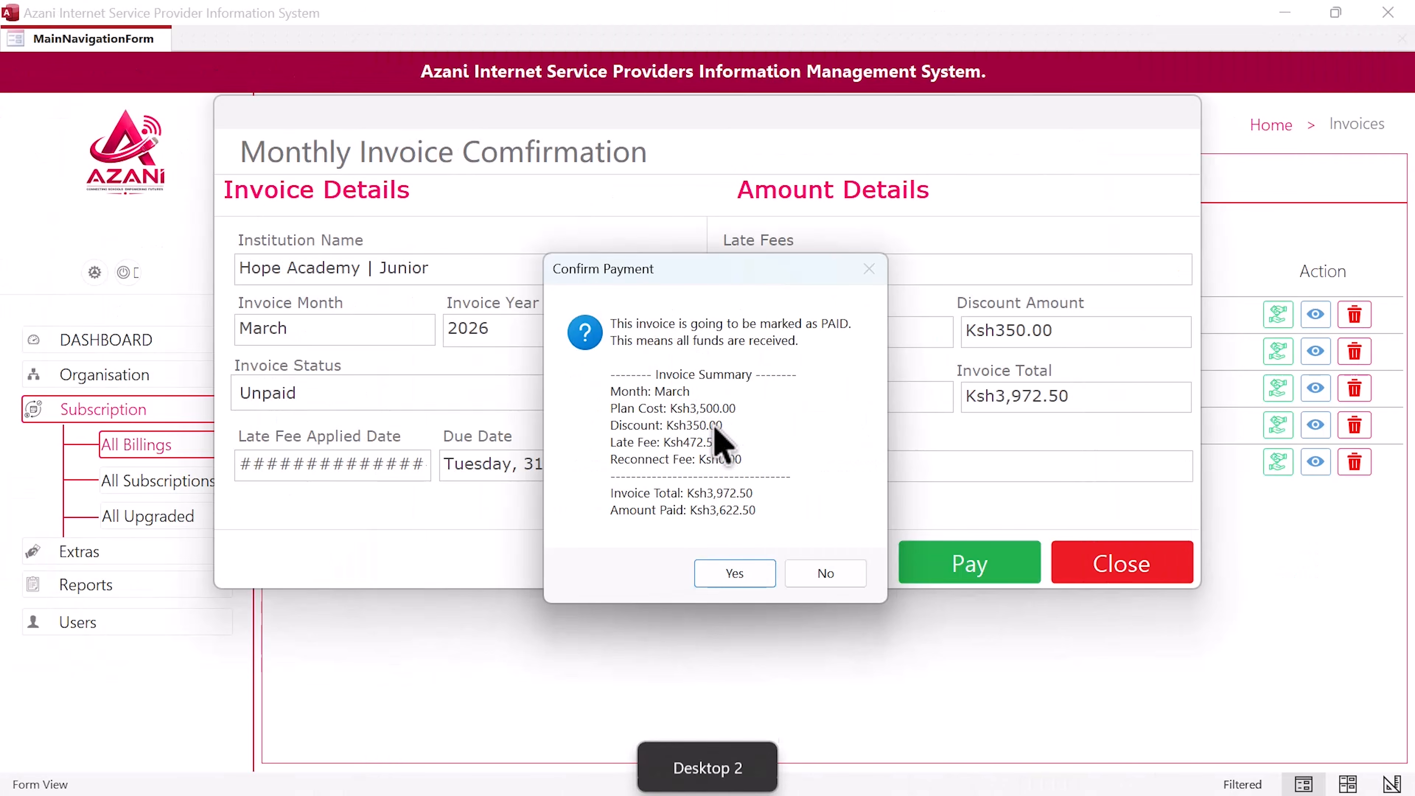
Step: Confirm Hope Academy's March payment was received and close that invoice
left_click(734, 573)
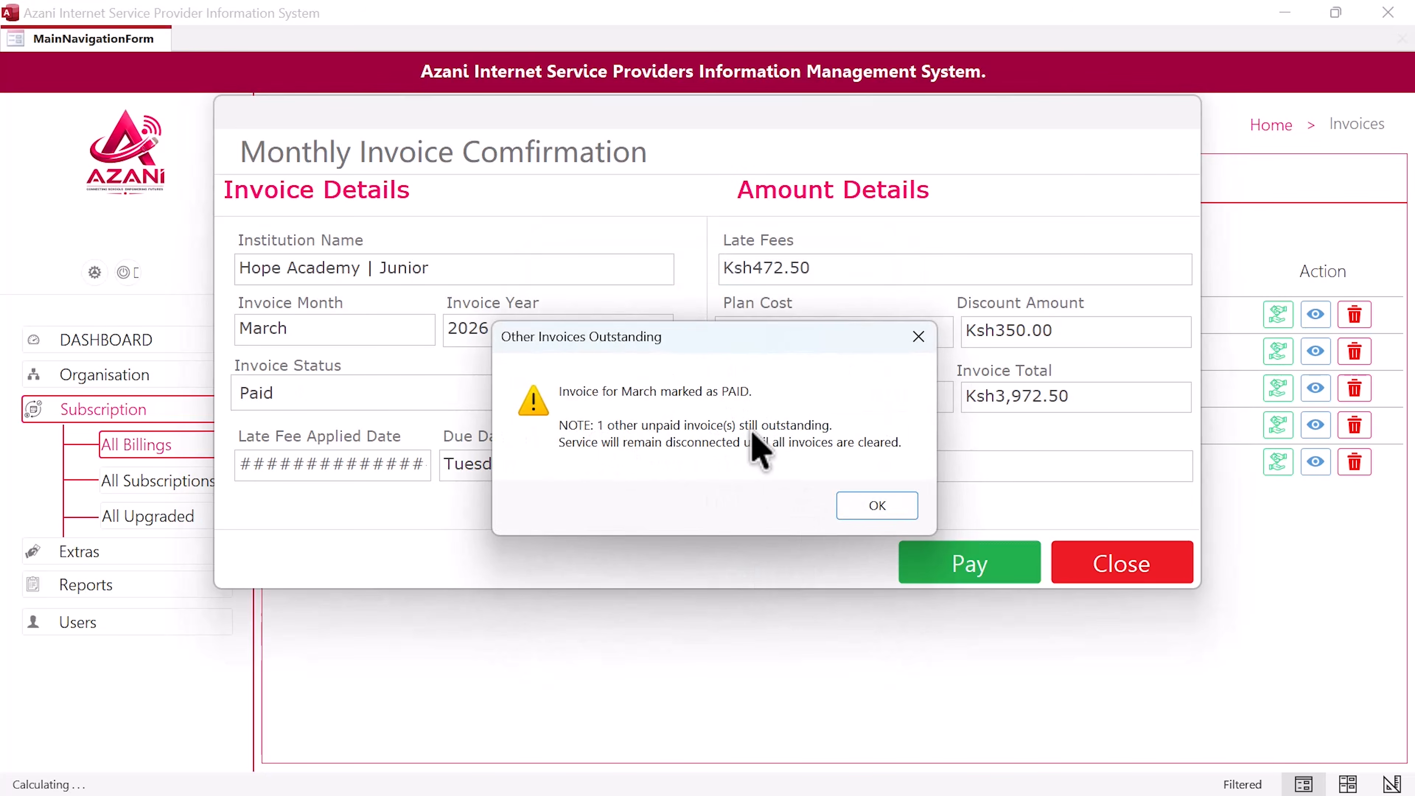
left_click(882, 505)
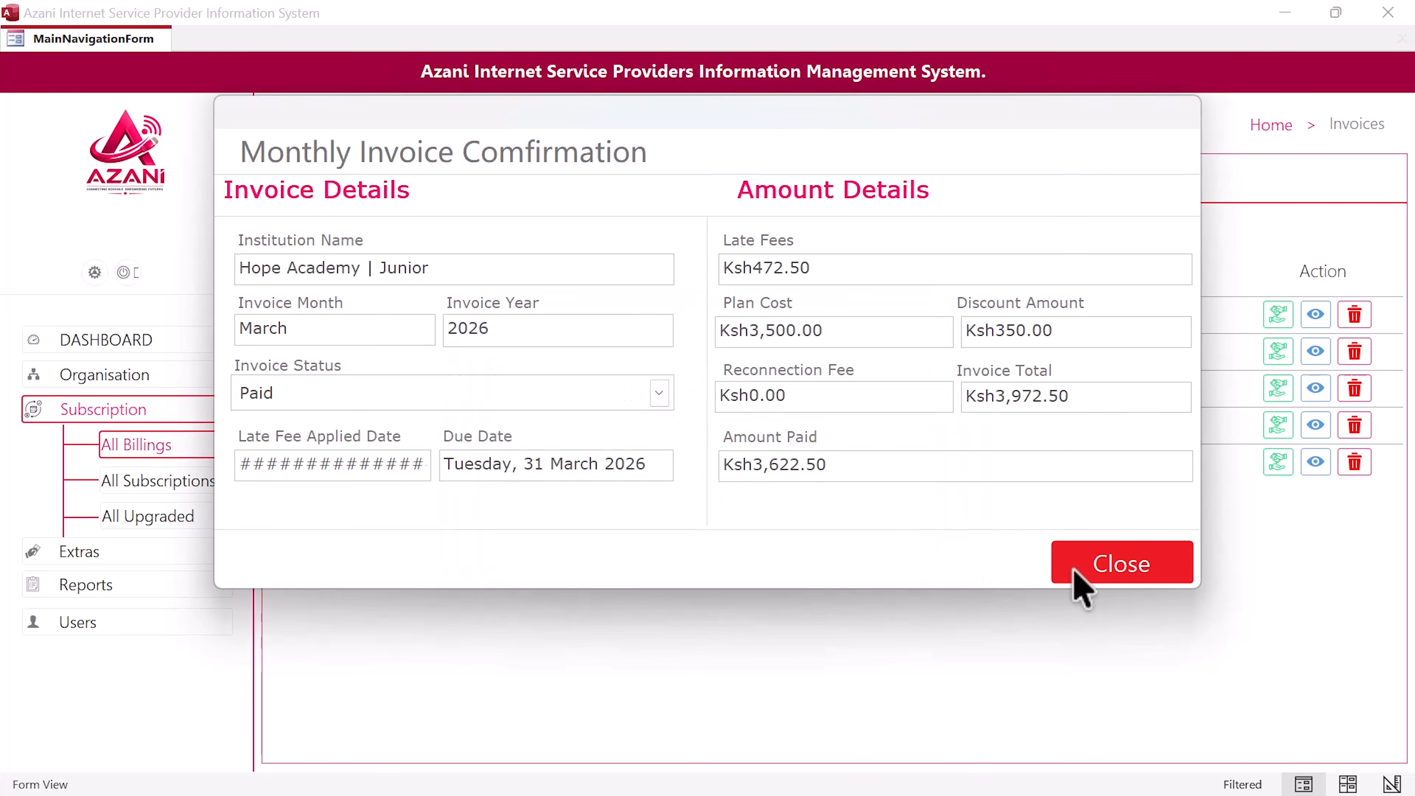
left_click(1098, 566)
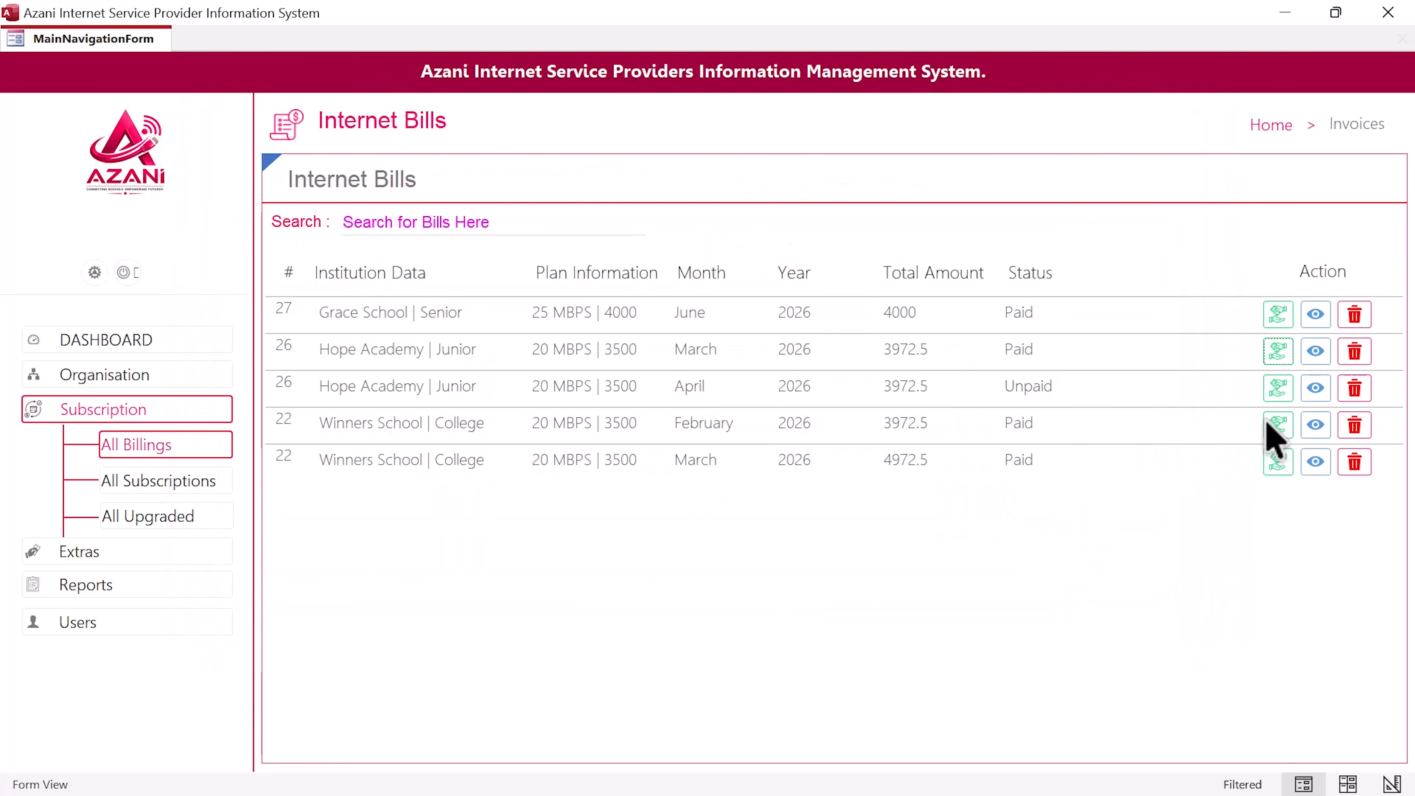
Step: Pay Hope Academy's April 2026 invoice totalling 4972.5, restoring service, and close it
left_click(1278, 388)
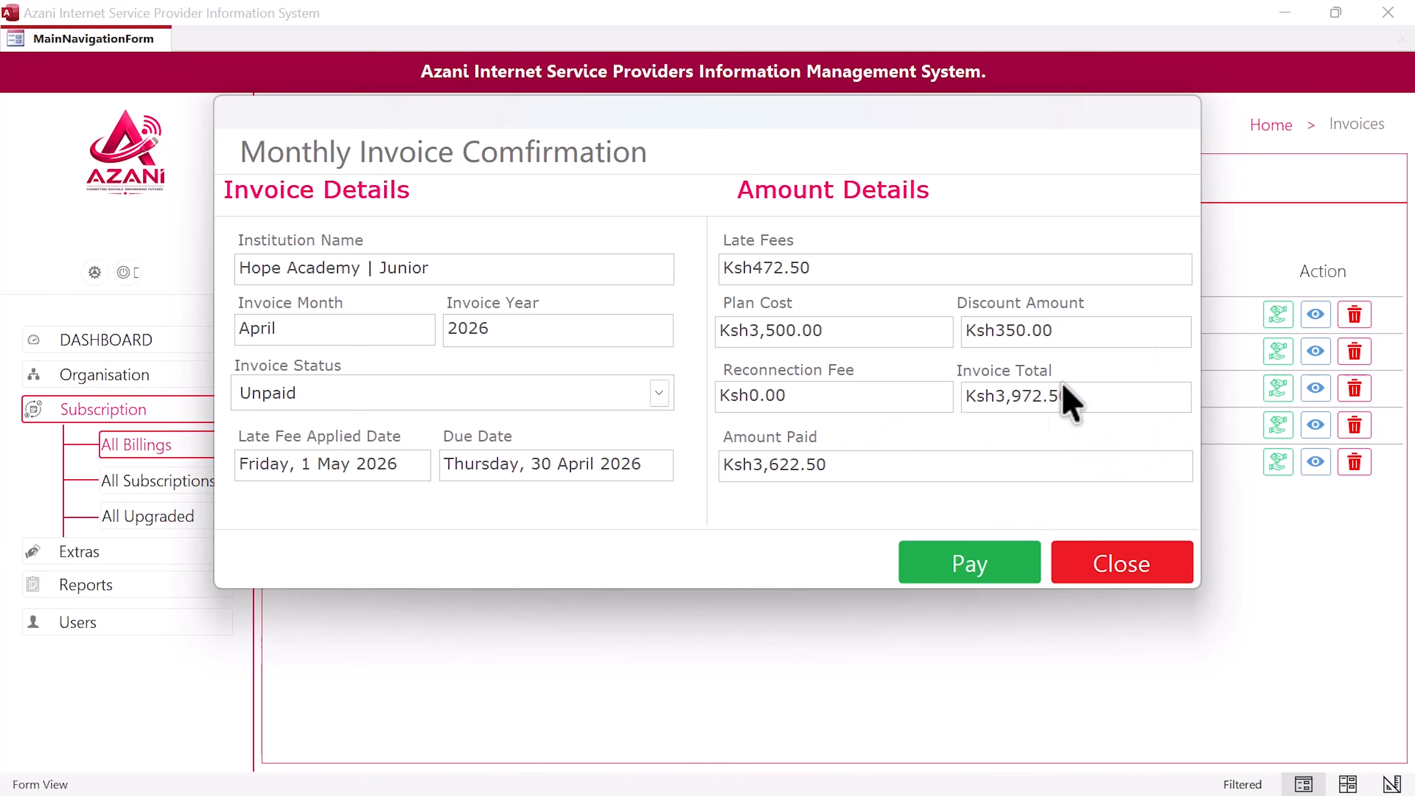
left_click(953, 568)
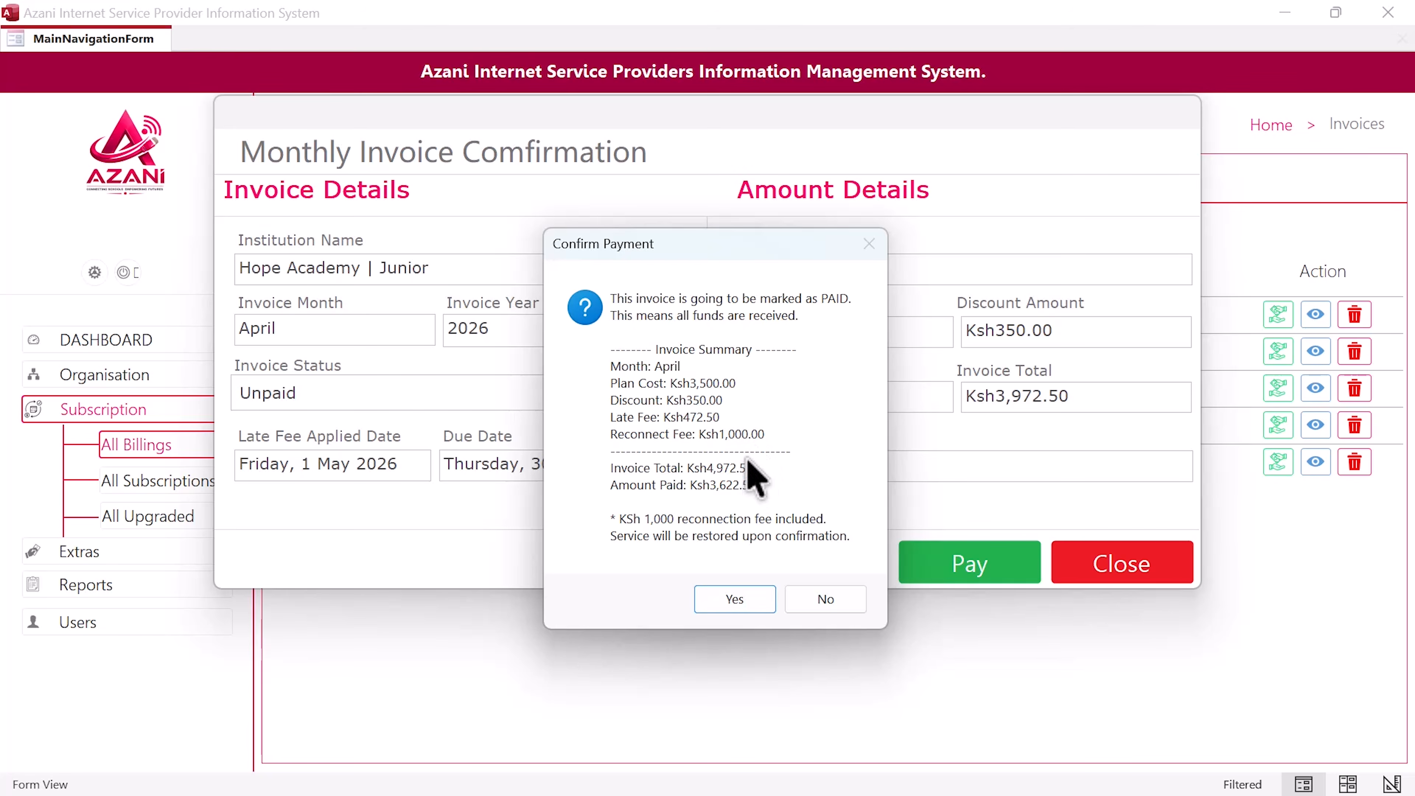
left_click(735, 599)
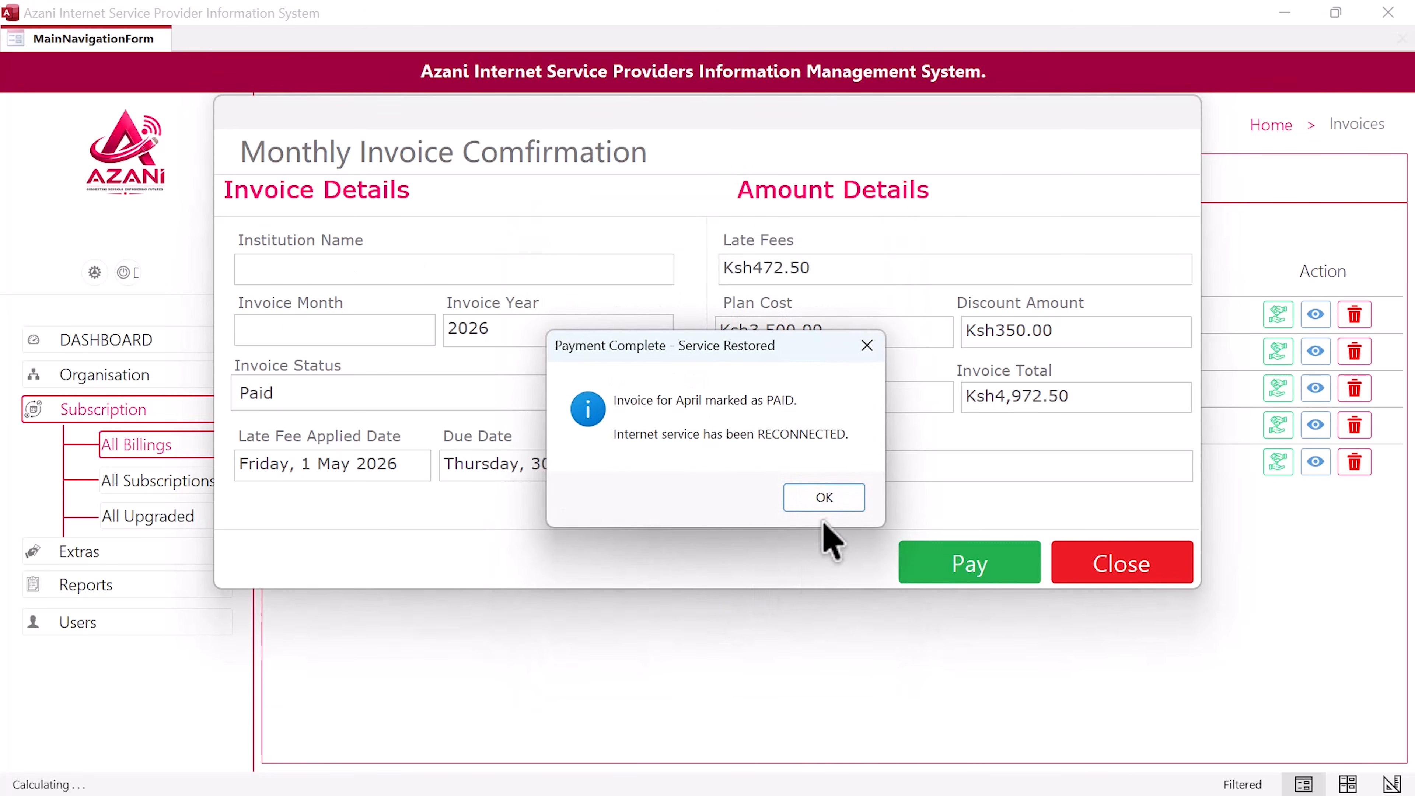
left_click(828, 498)
left_click(1104, 568)
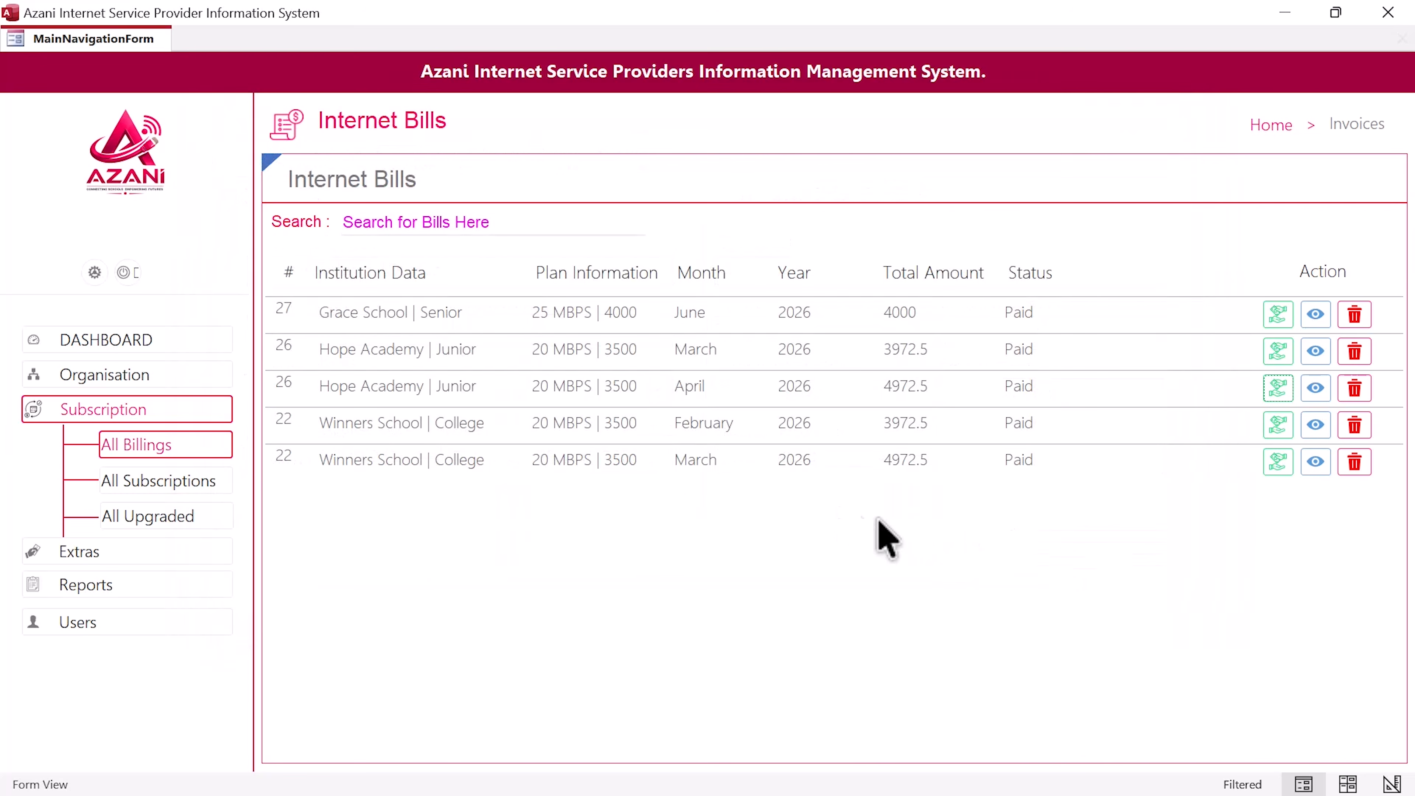
Step: View the Internet Subscriptions list, then return to the question paper's disconnection rules
left_click(158, 482)
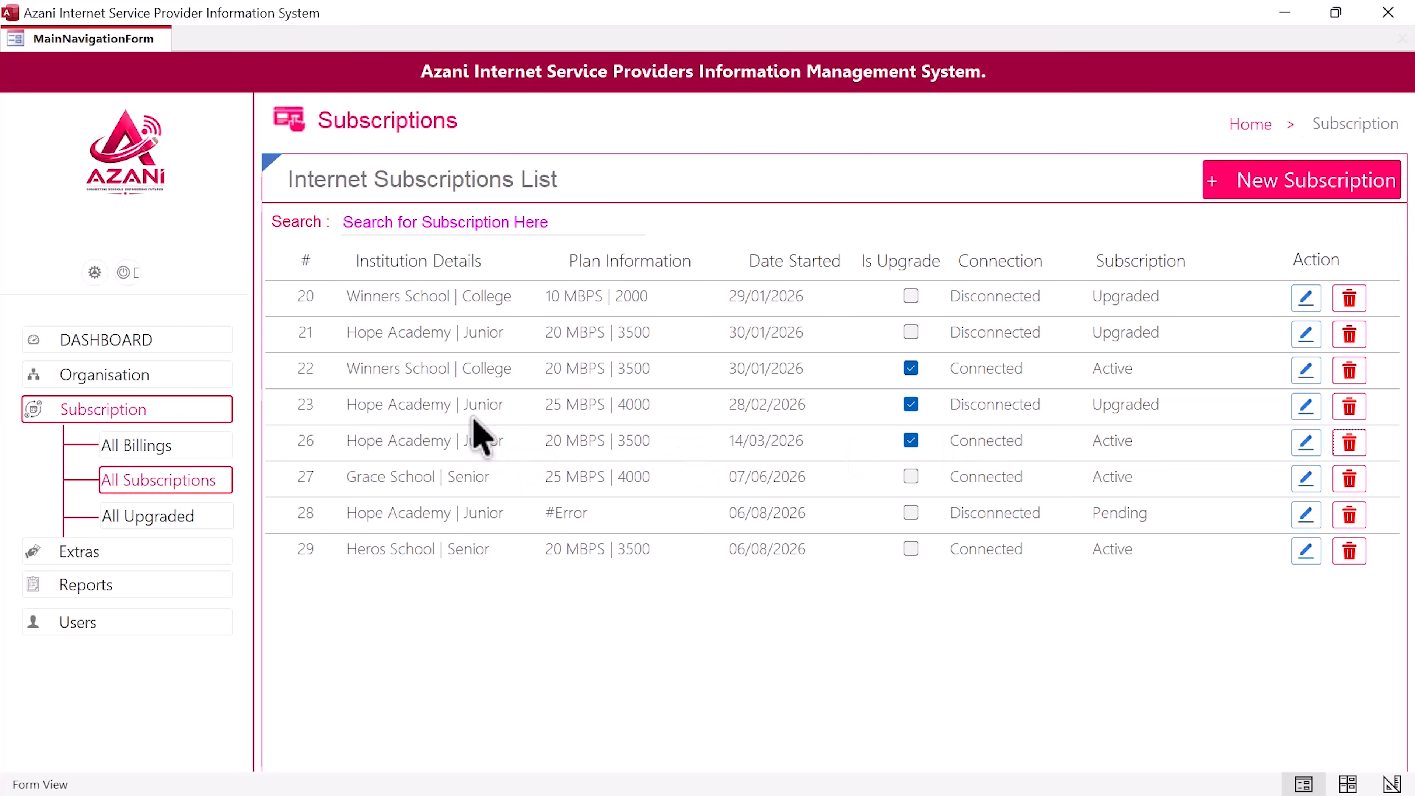
key("ctrl+super+Right")
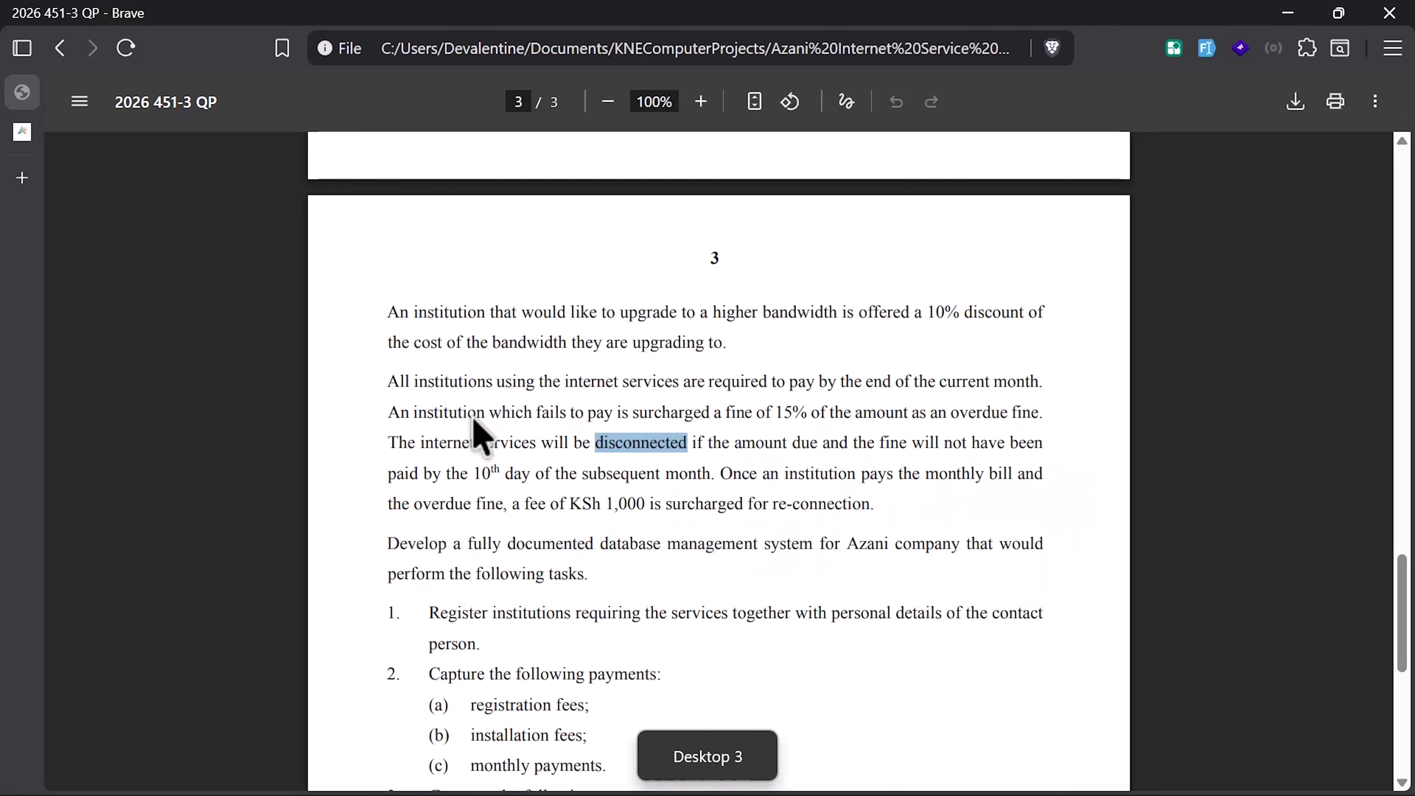
Step: Scroll to task 1 and highlight its text on registering institutions with contact details
scroll(485, 527, "down", 2)
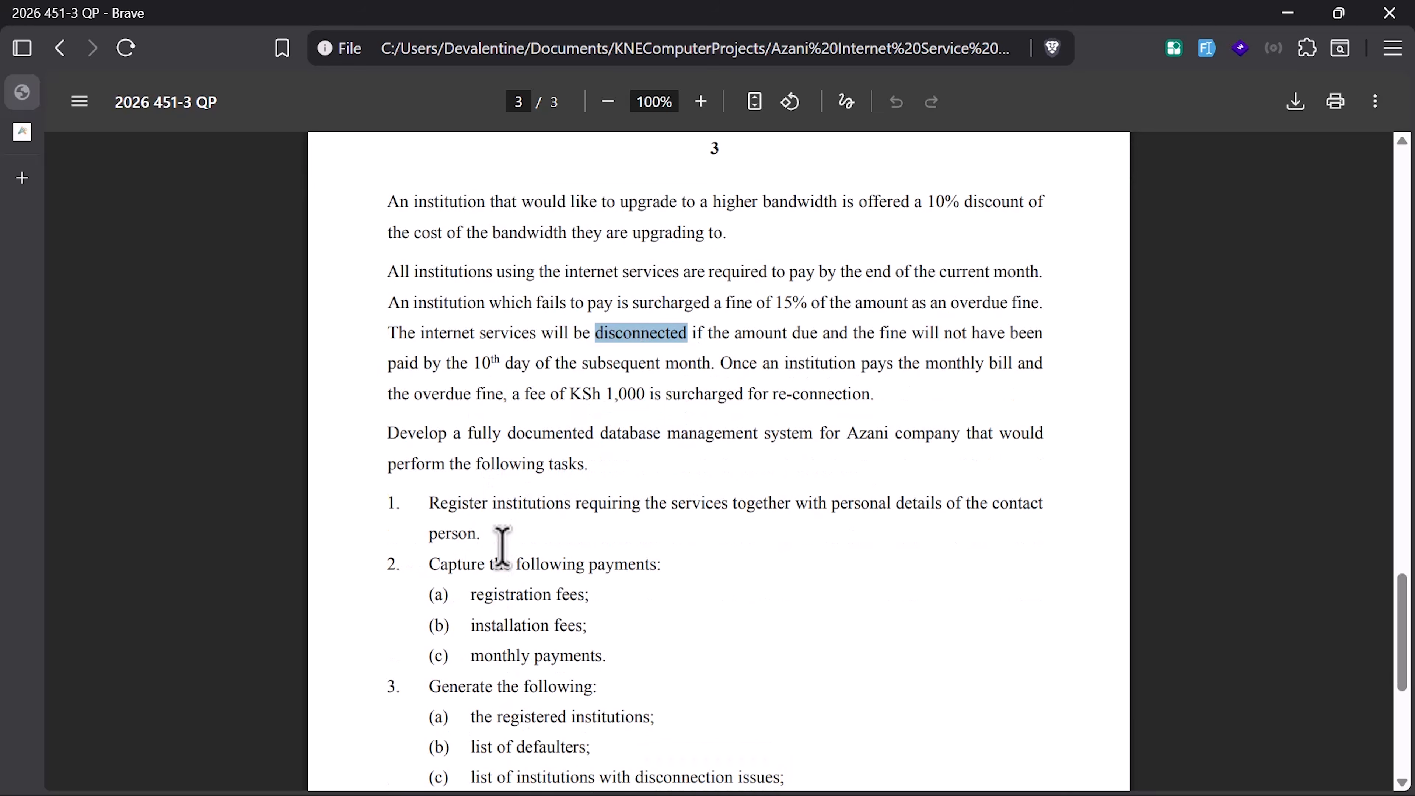
left_click_drag(494, 535, 448, 521)
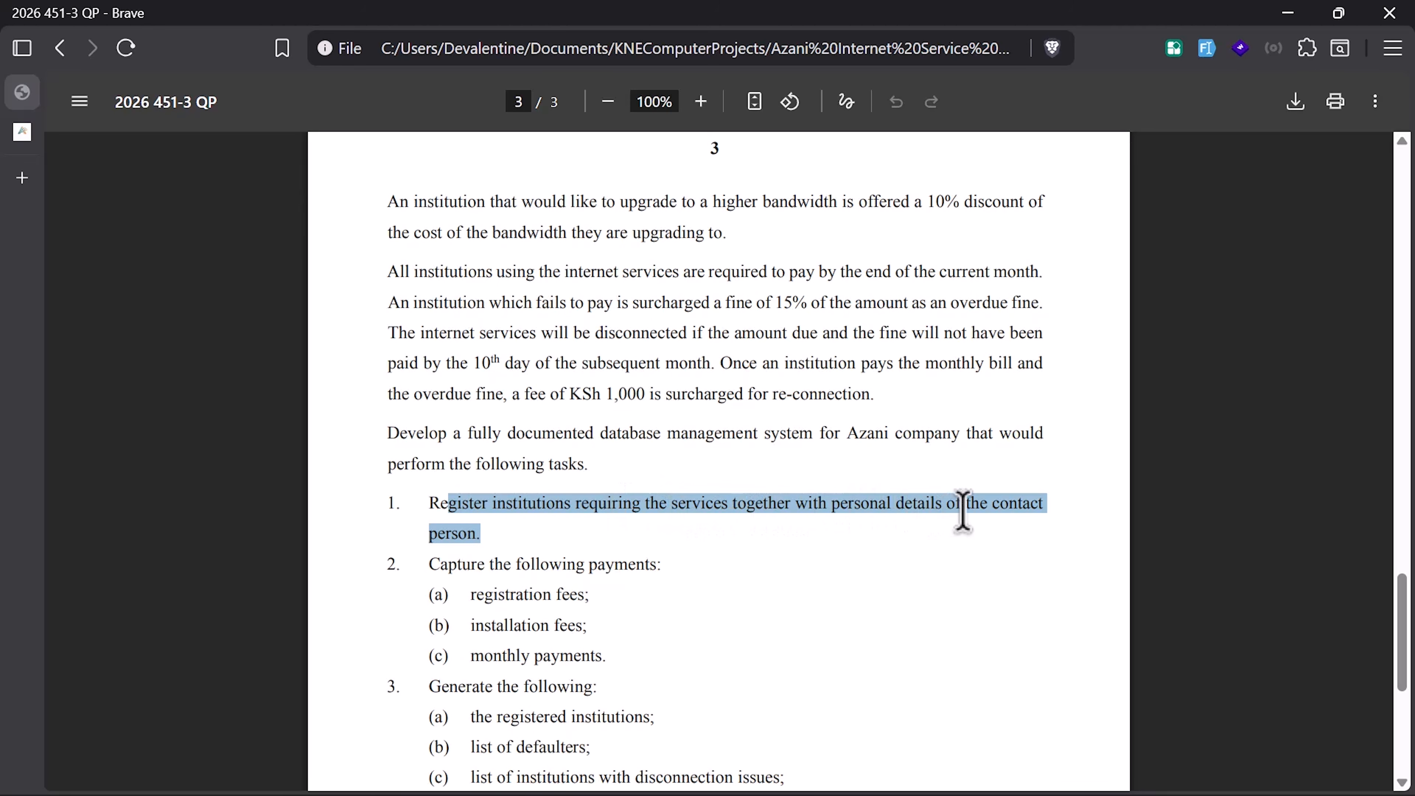
Step: Start a new institution entry from Organisation > All Institutions in Access
key("ctrl+super+Right")
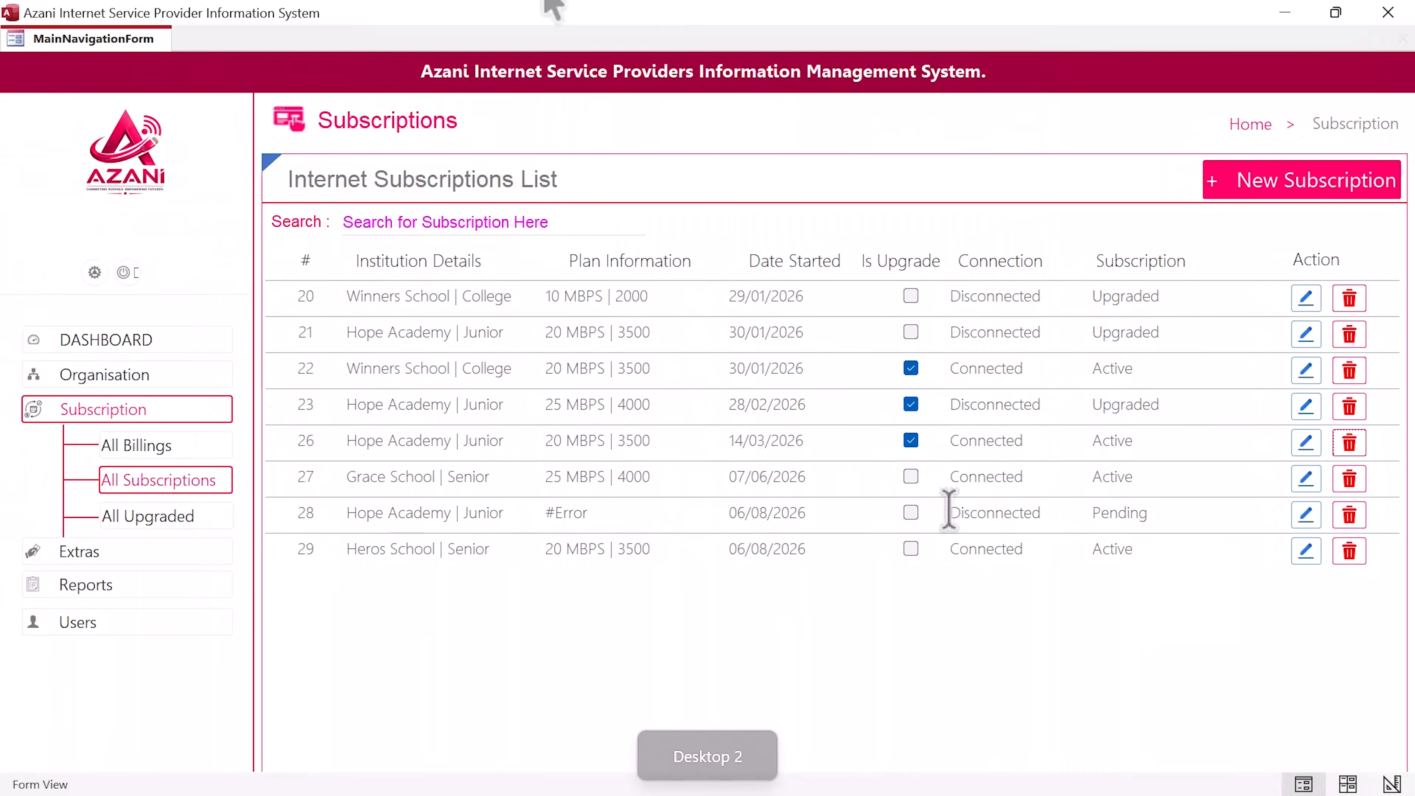
left_click(129, 377)
left_click(180, 412)
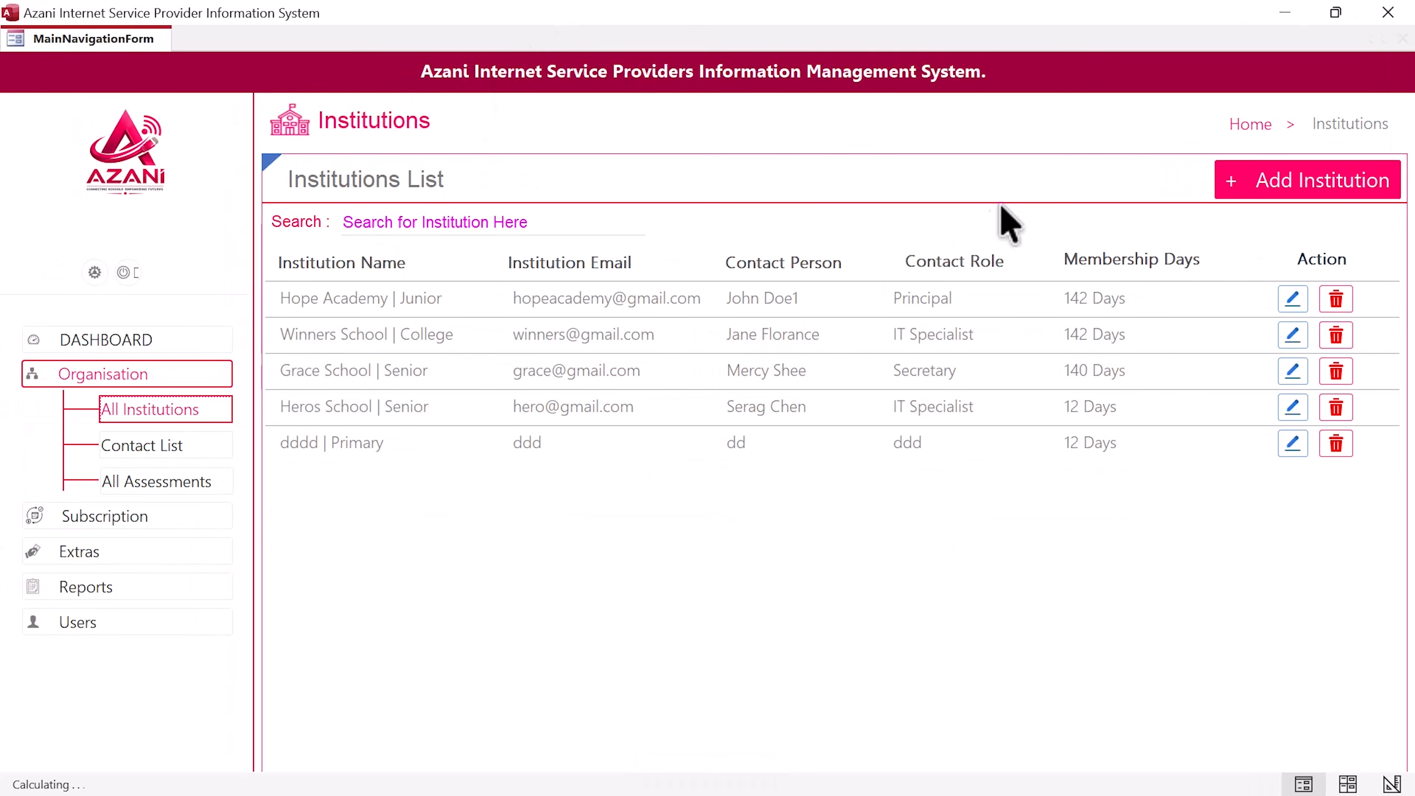
left_click(1305, 187)
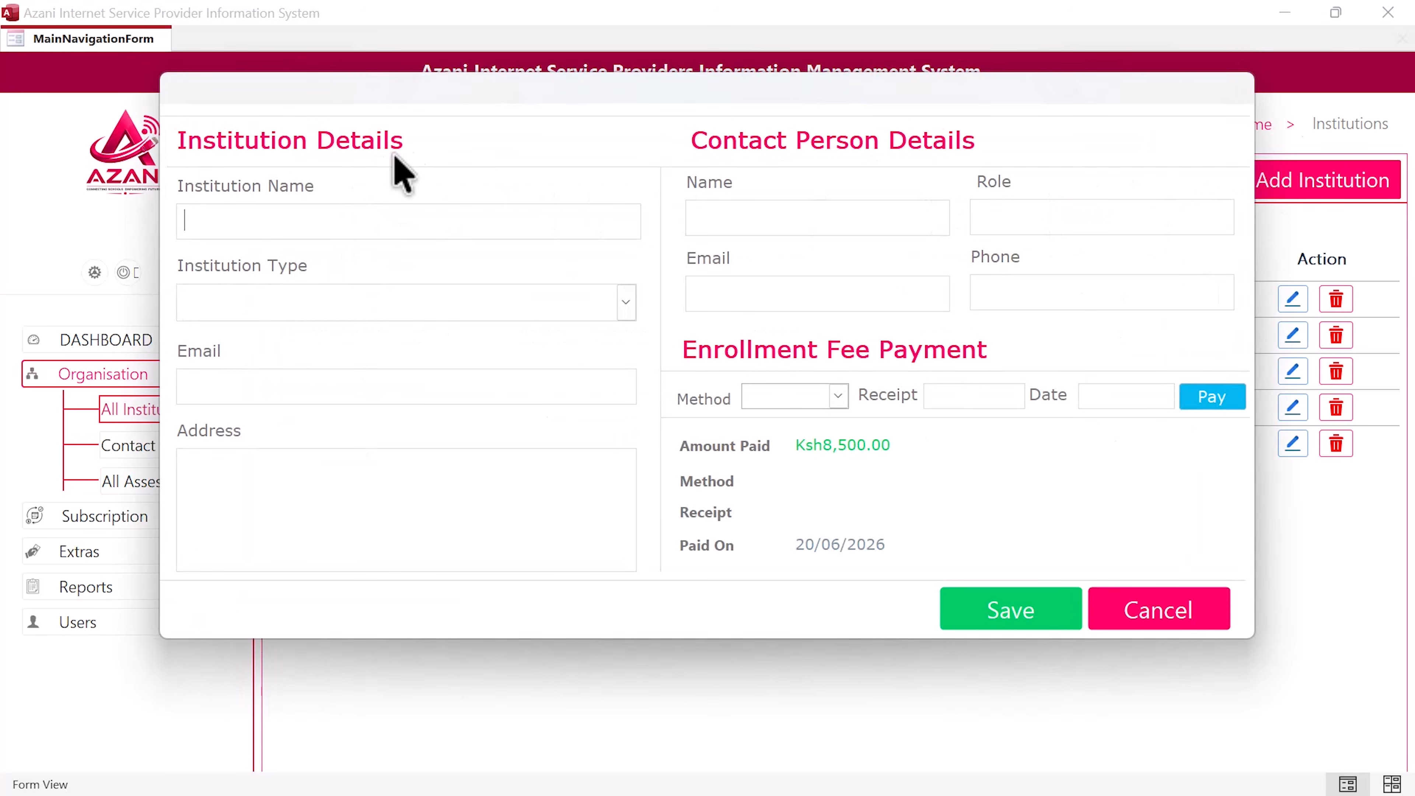
Step: Enter Elimu Academy as a Junior institution with its e-mail and postal address
left_click_drag(592, 82, 592, 80)
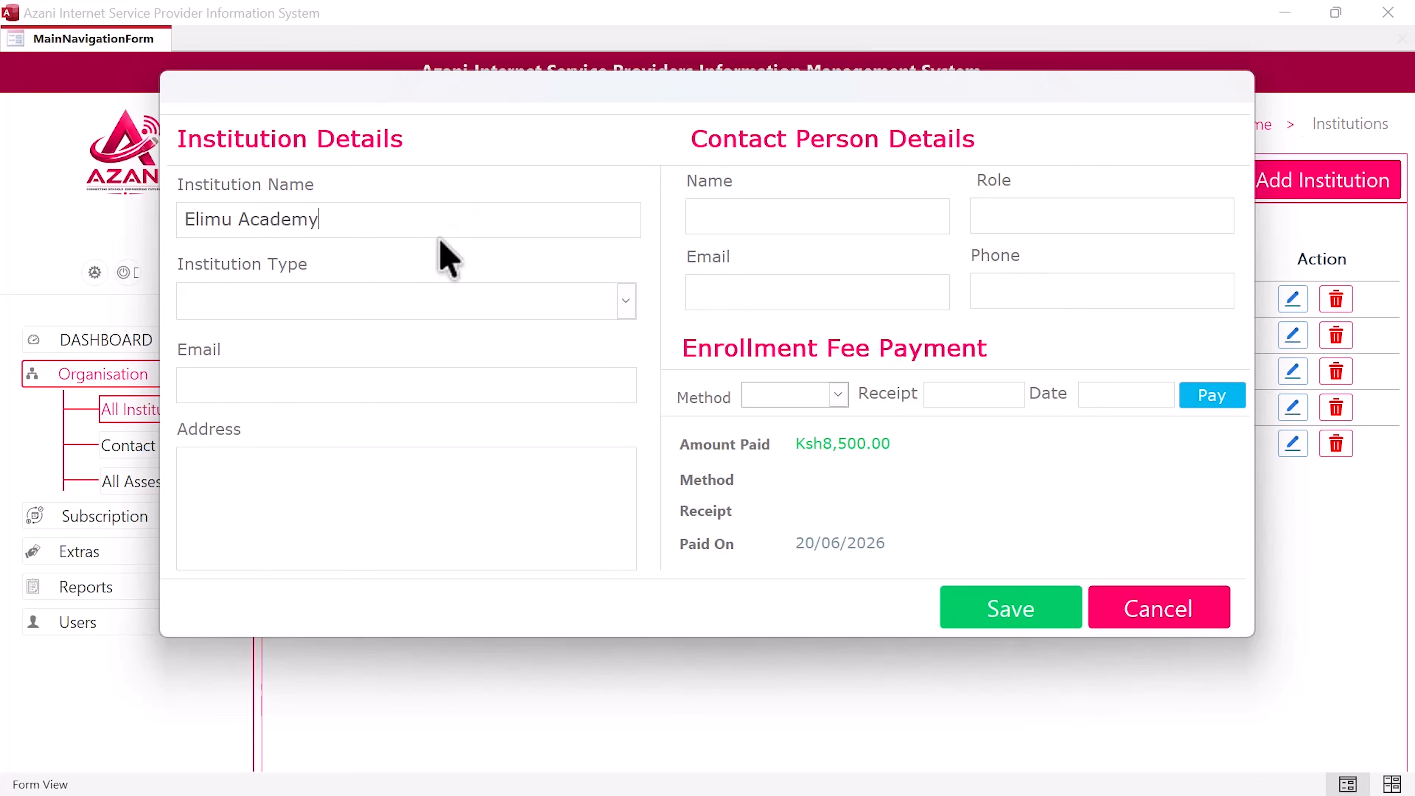
left_click(626, 304)
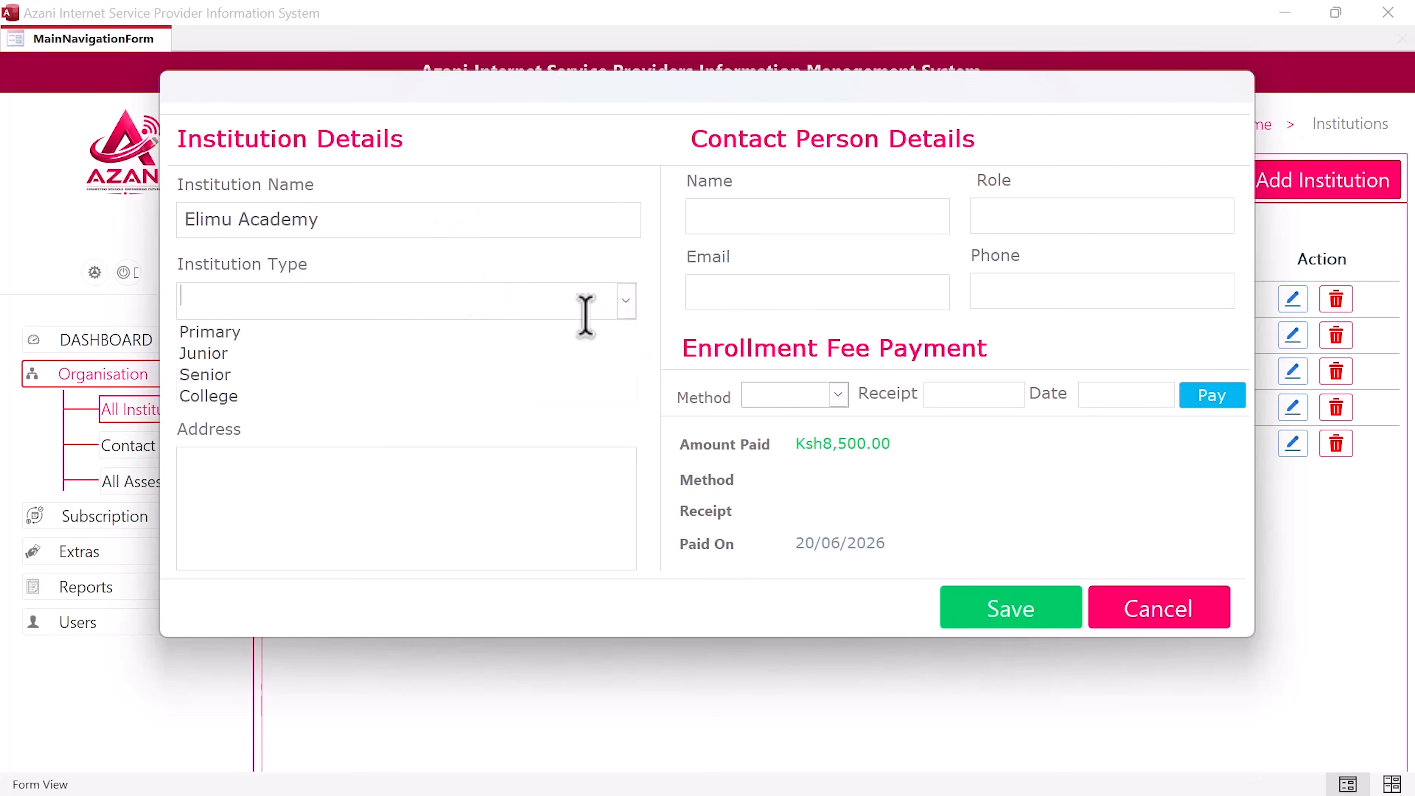
left_click(356, 360)
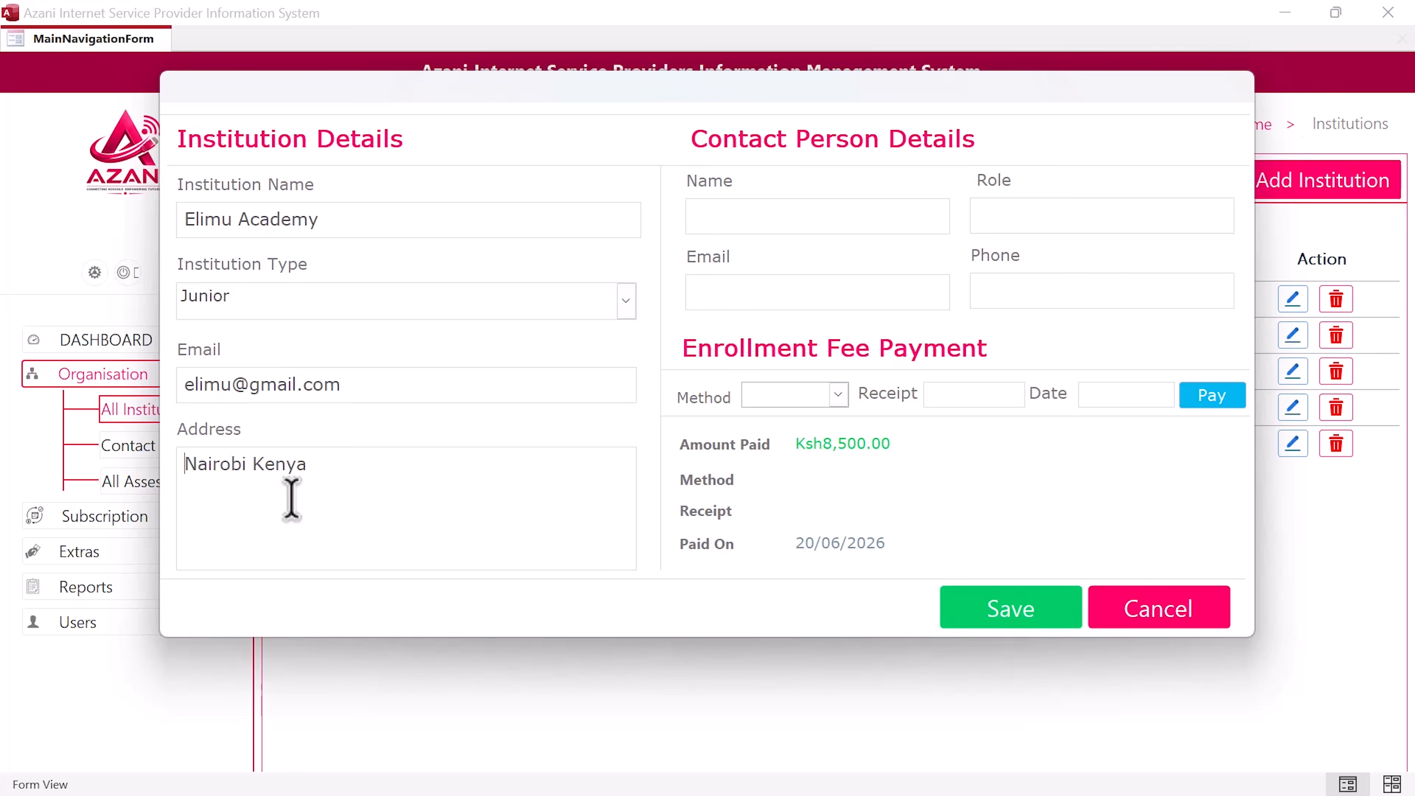
key("Caps_Lock")
type("PO ")
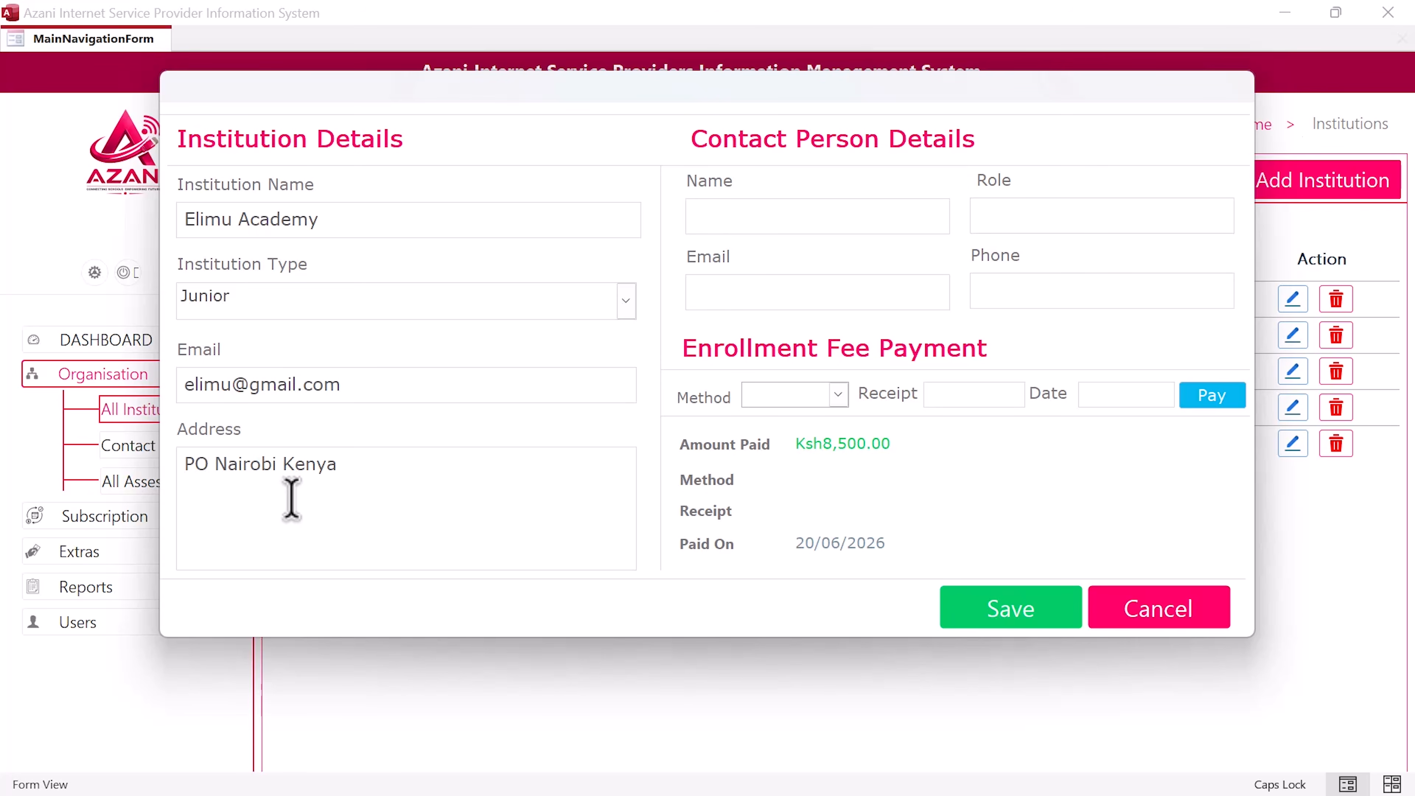
type("BOX 123")
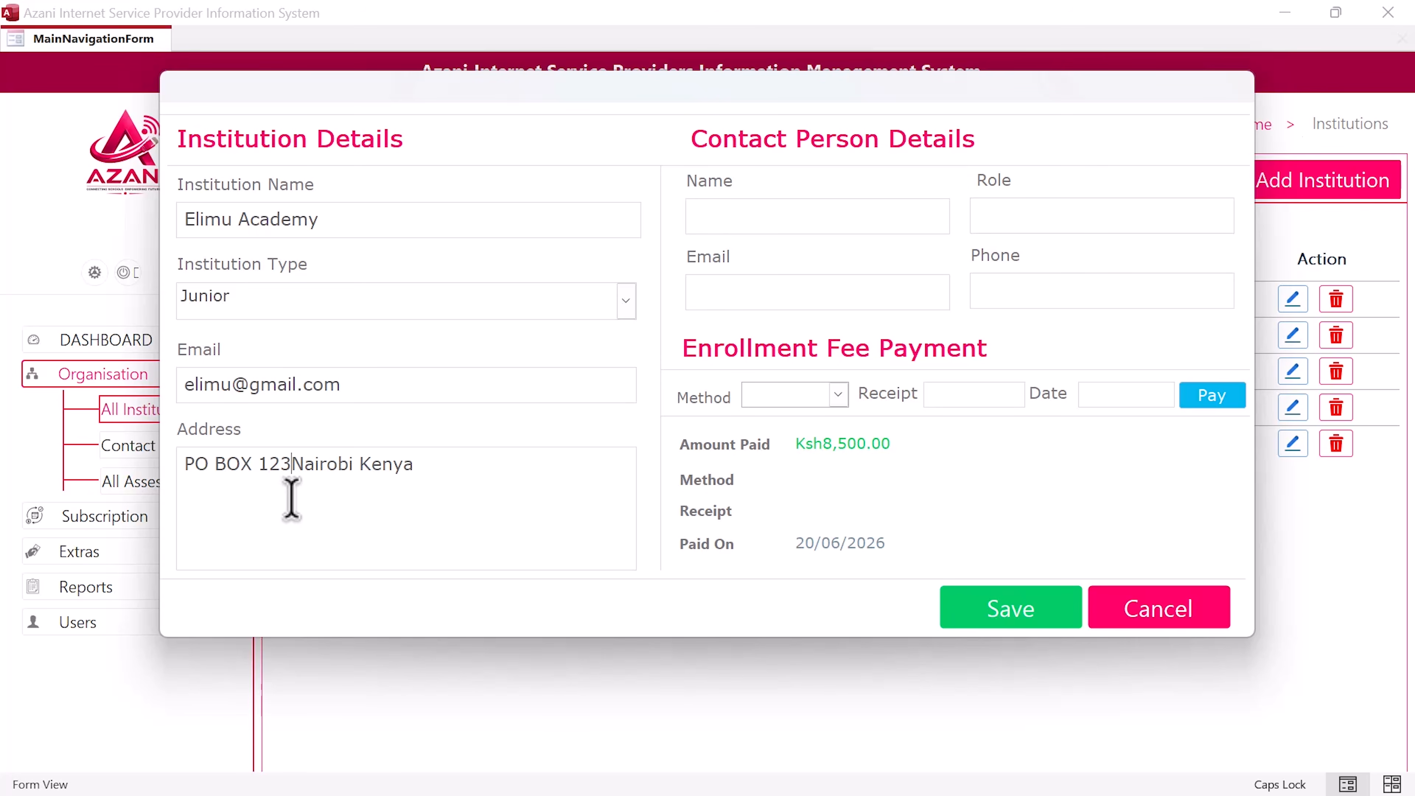
type(", 10500")
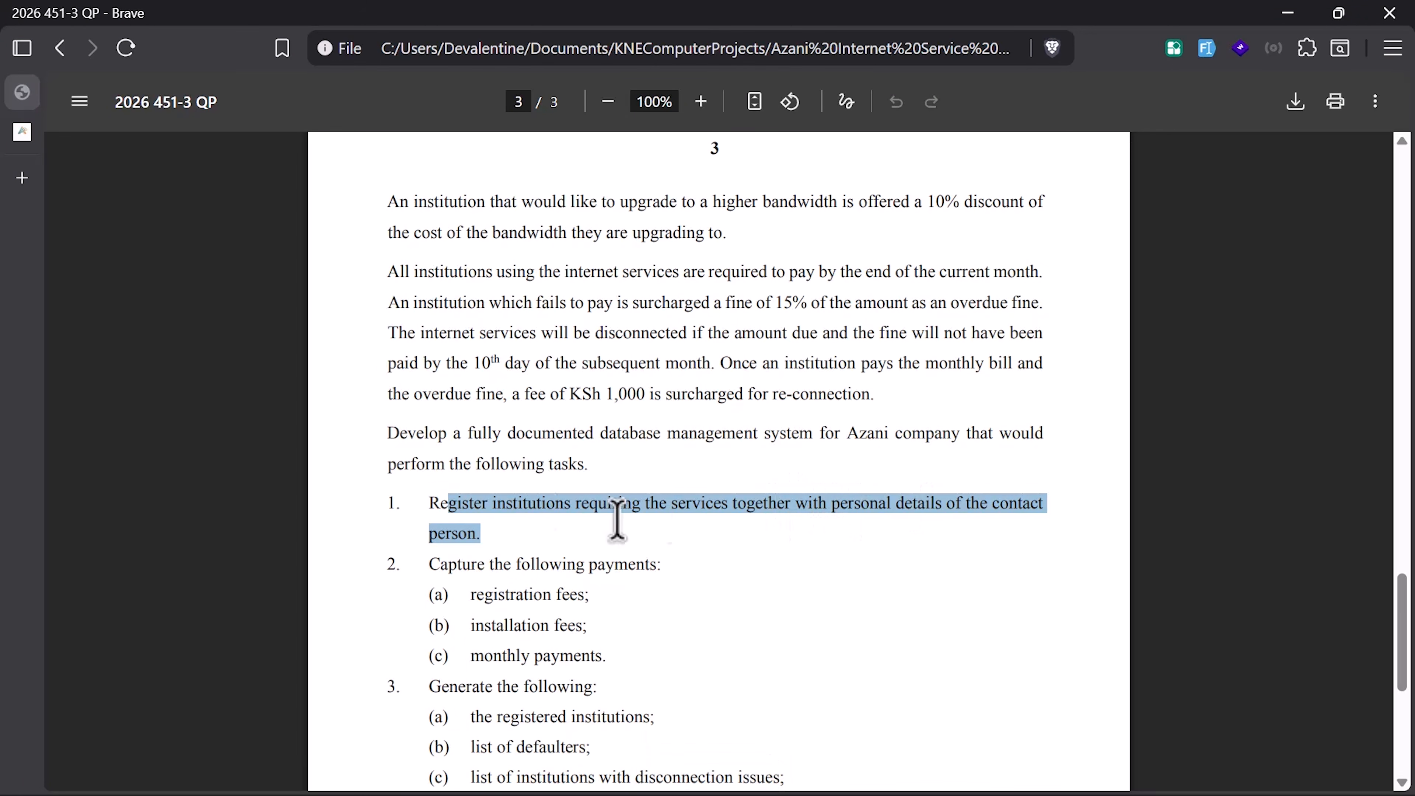
Step: Fill in the contact person's name, role IT Personel, e-mail and phone number
key("ctrl+super+Left")
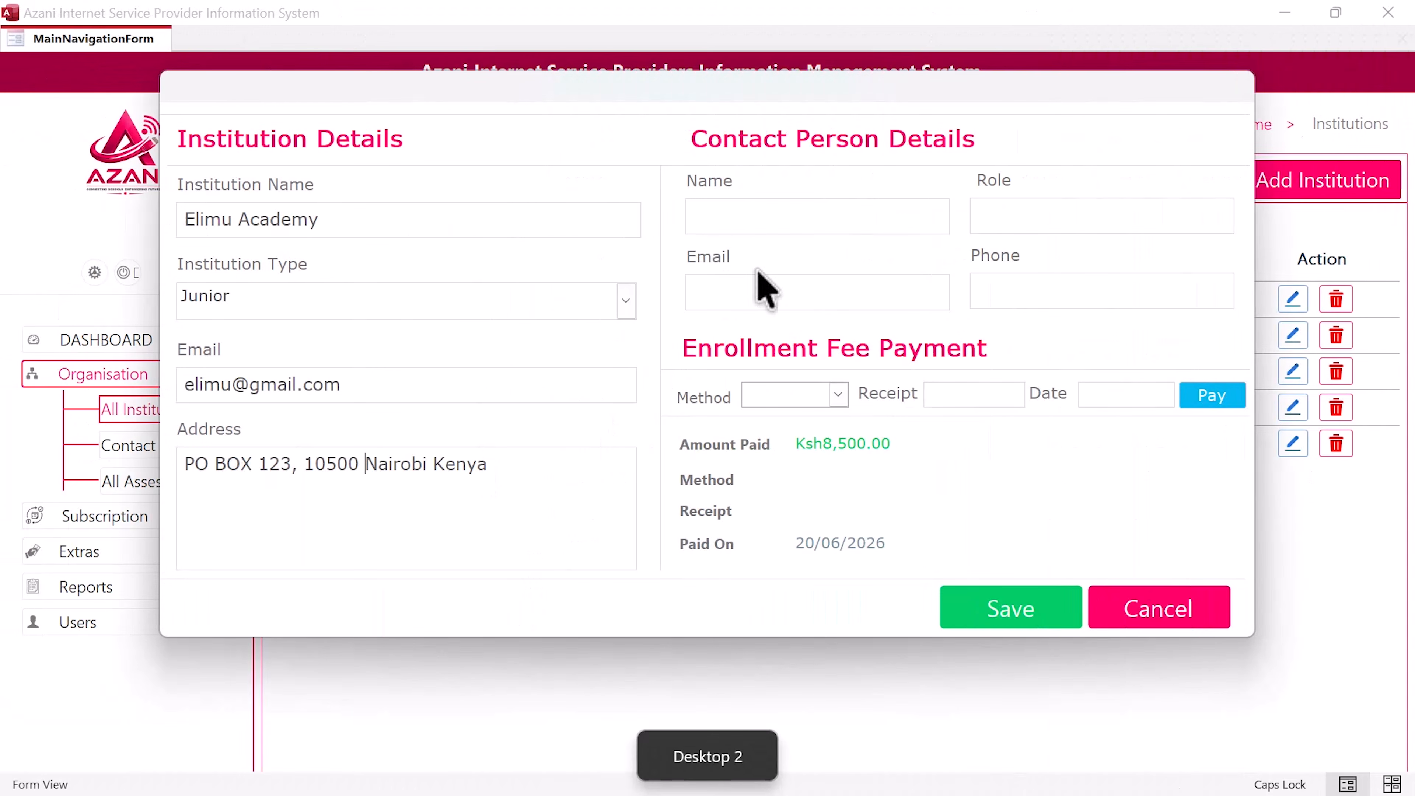
left_click(758, 209)
type("Mary Njoki")
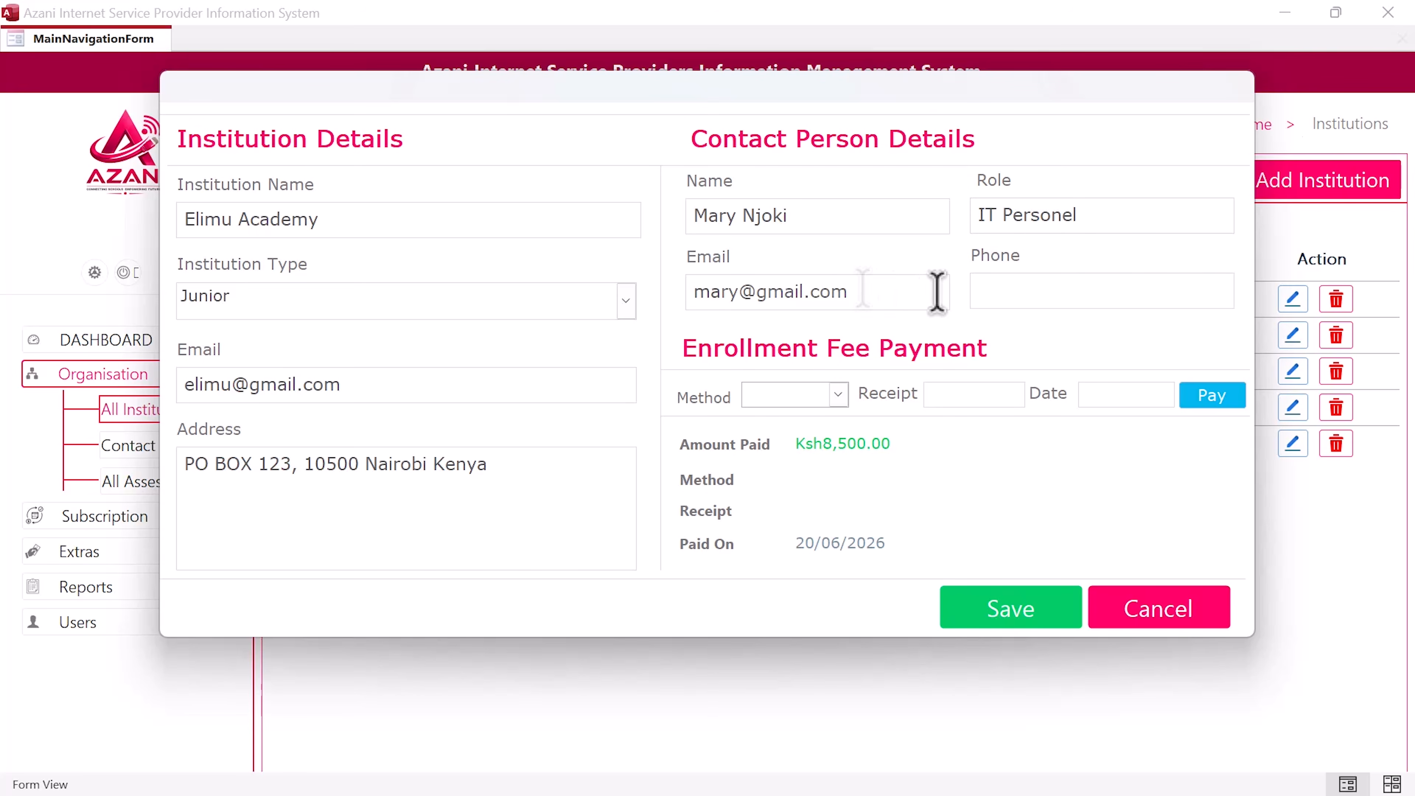
left_click(998, 301)
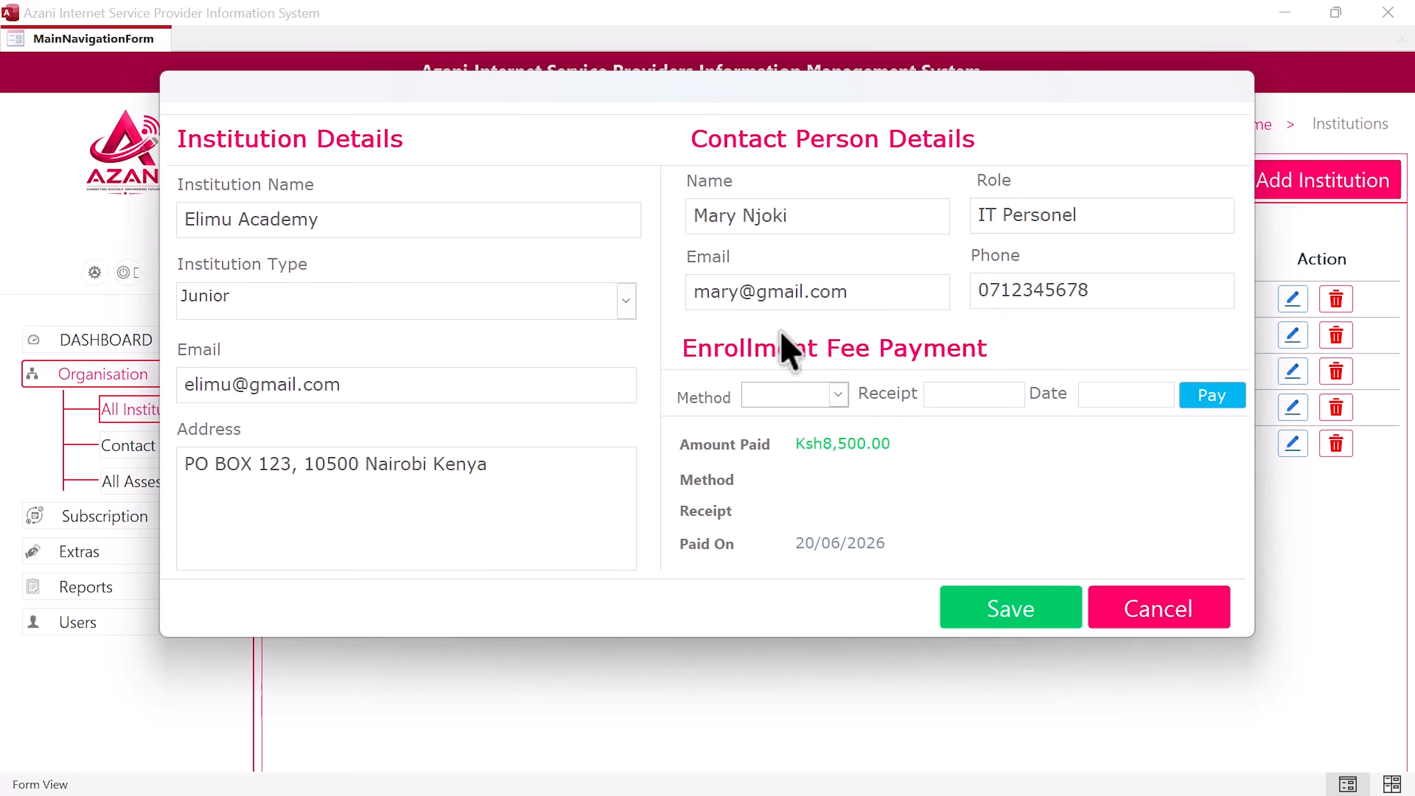
Step: Check the KSh 8,500 registration fee in Table 1 on page 2 of the question paper
key("ctrl+super+Right")
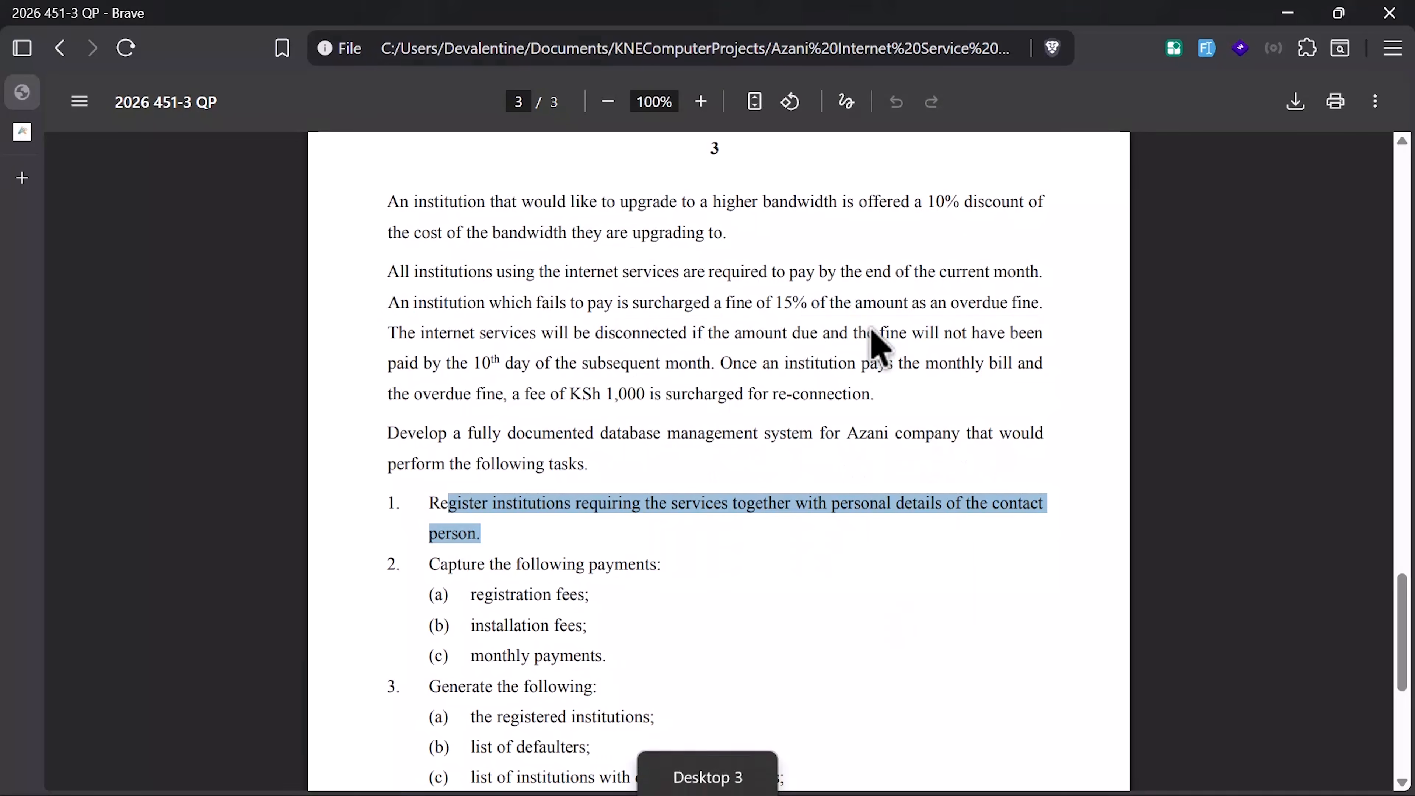
scroll(827, 303, "up", 8)
scroll(828, 301, "up", 10)
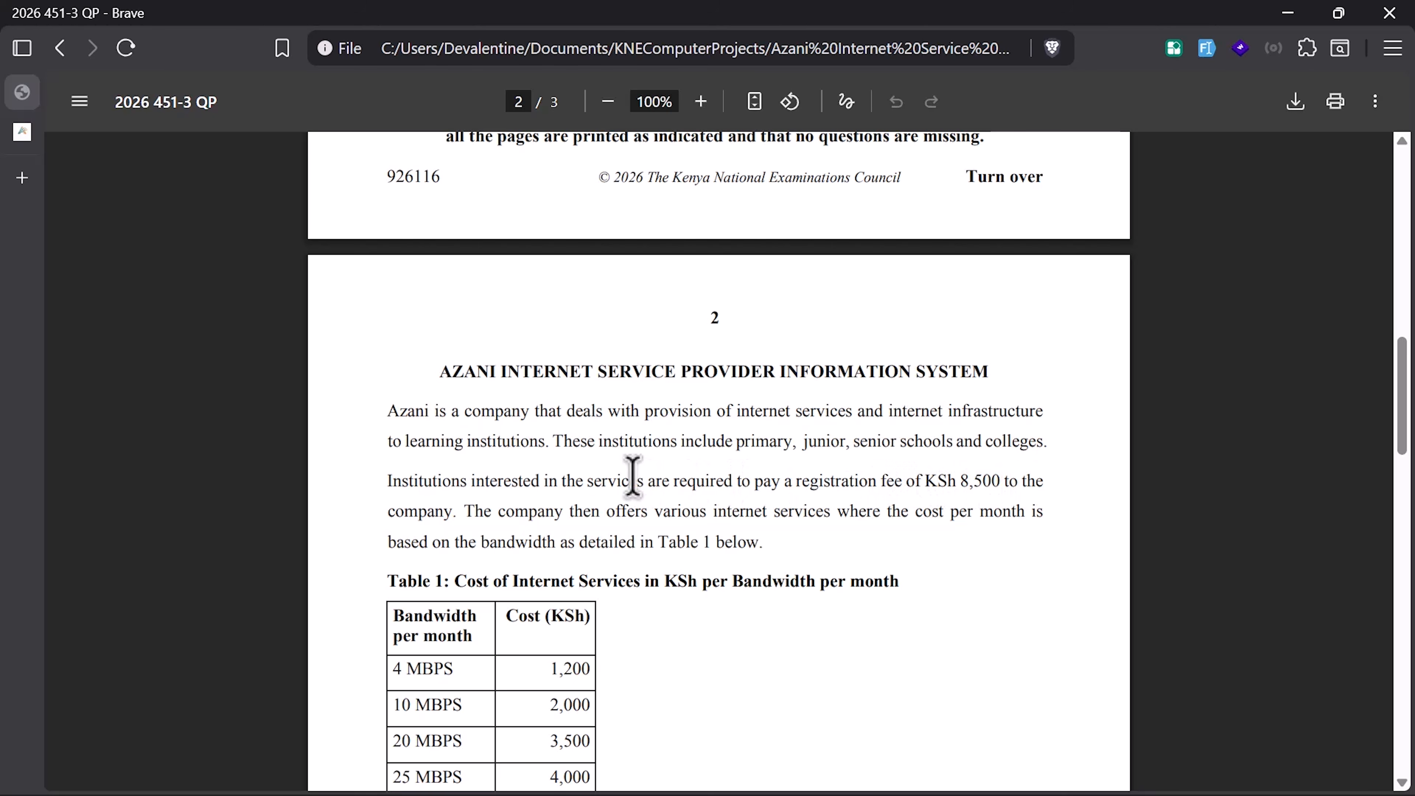
key("ctrl+super+Left")
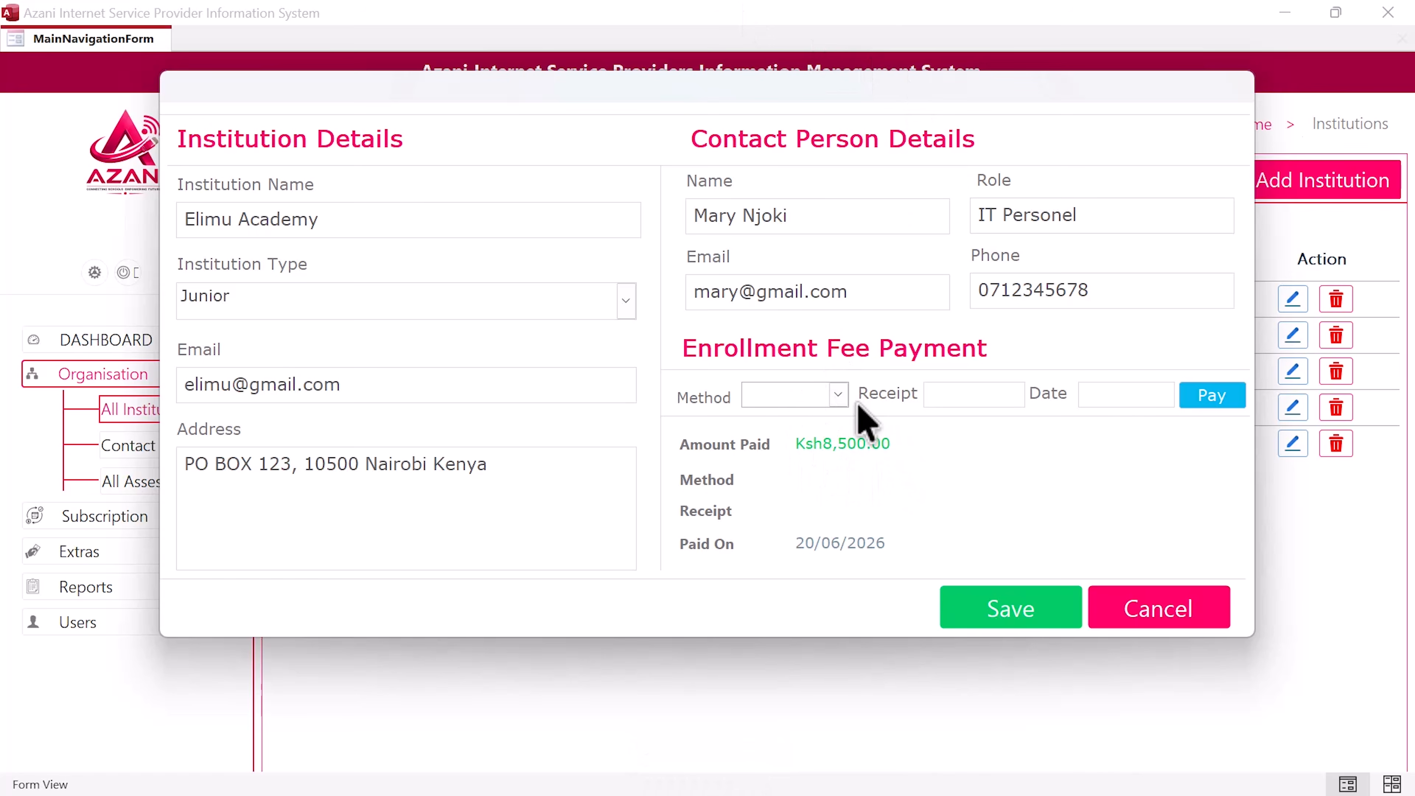
Step: Record the Ksh8,500 enrollment fee paid by Mobile Money on 20 June 2026
left_click(838, 396)
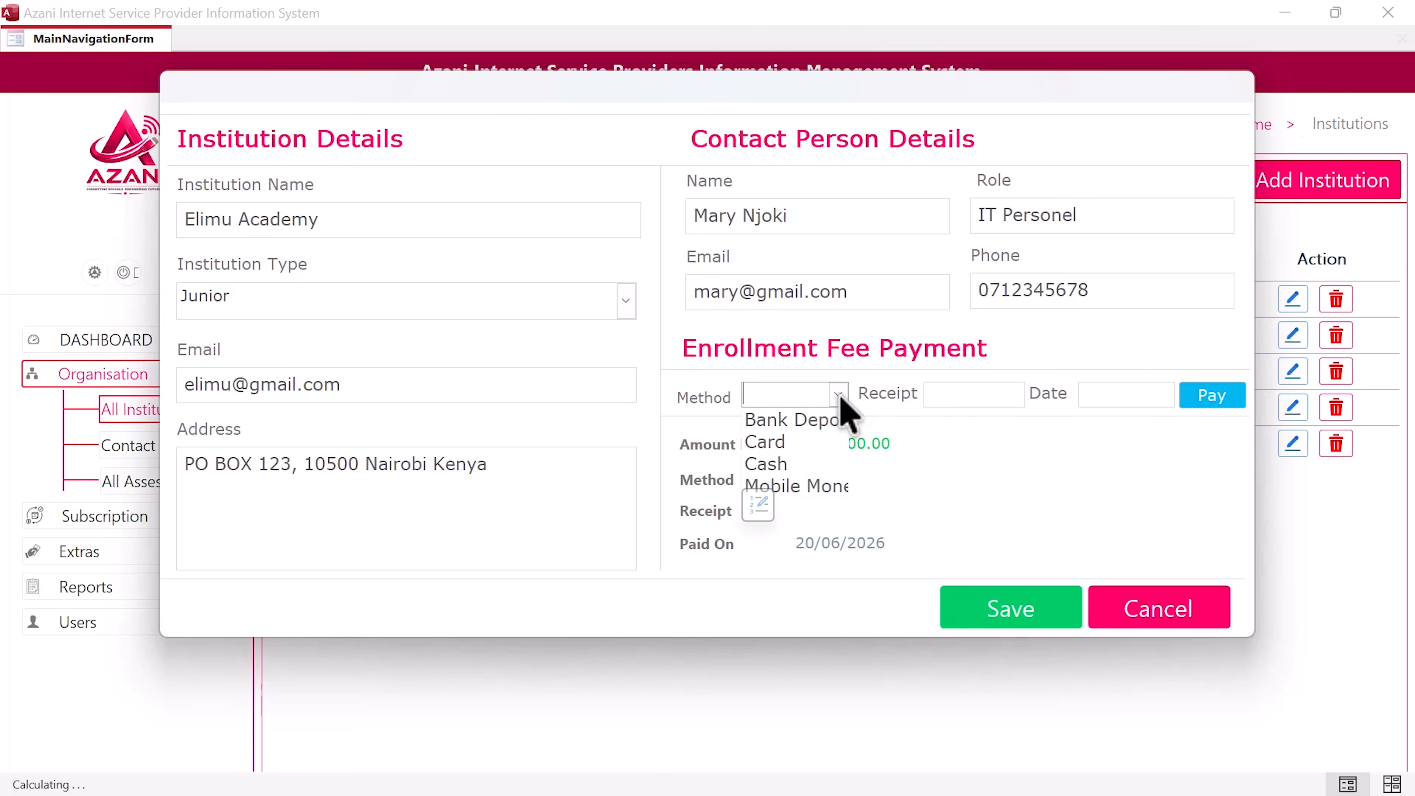
left_click(824, 486)
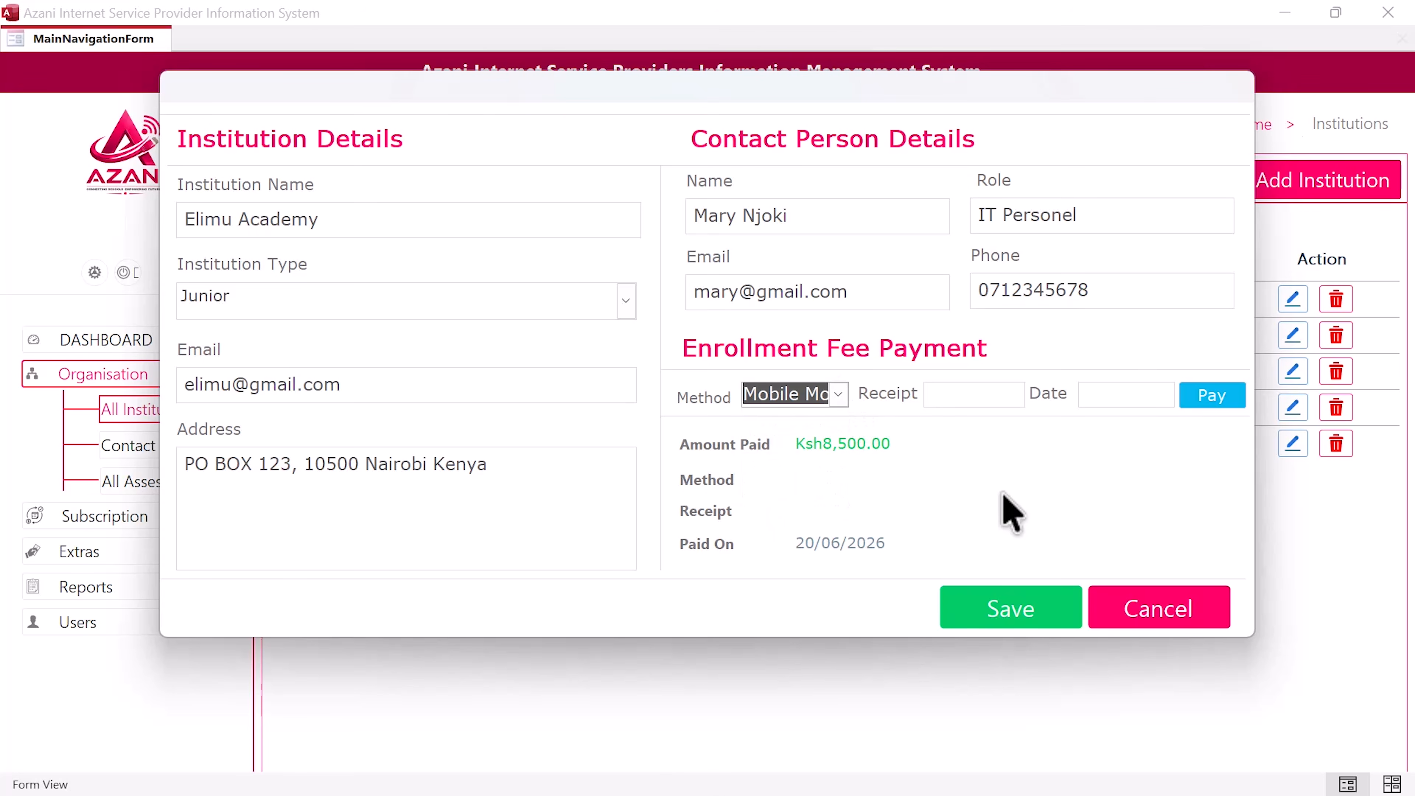
left_click(992, 393)
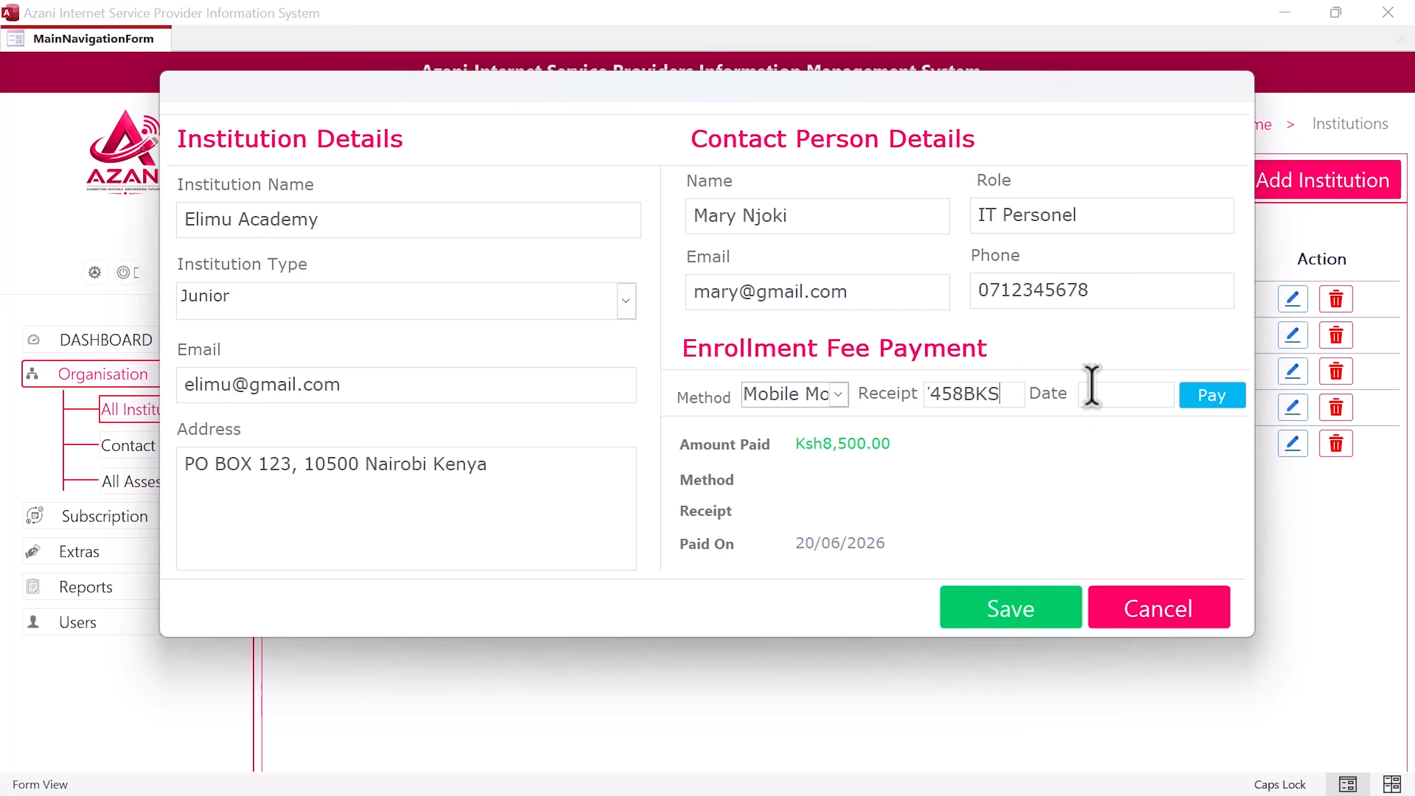
left_click(1114, 393)
left_click(1182, 391)
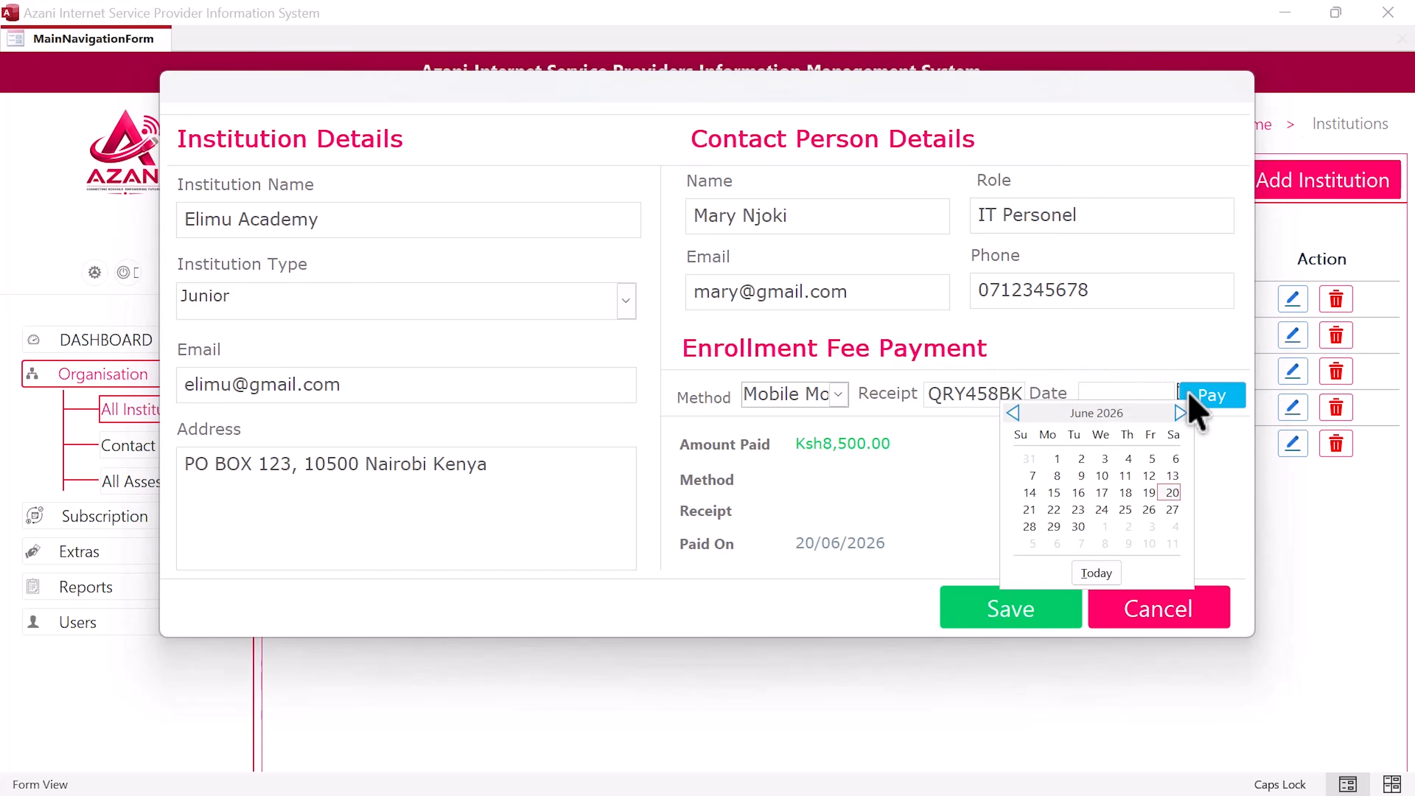
left_click(1172, 492)
left_click(1231, 403)
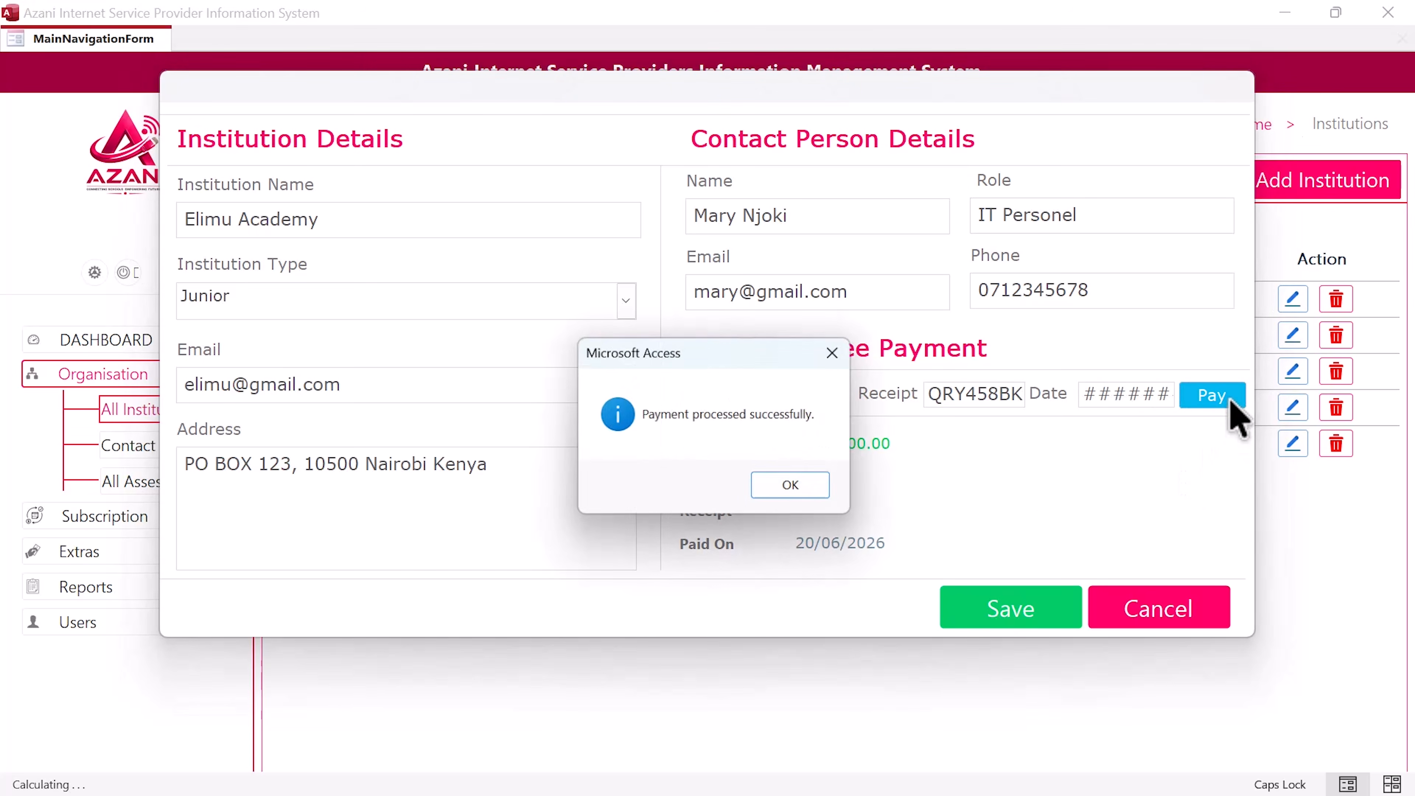
left_click(796, 489)
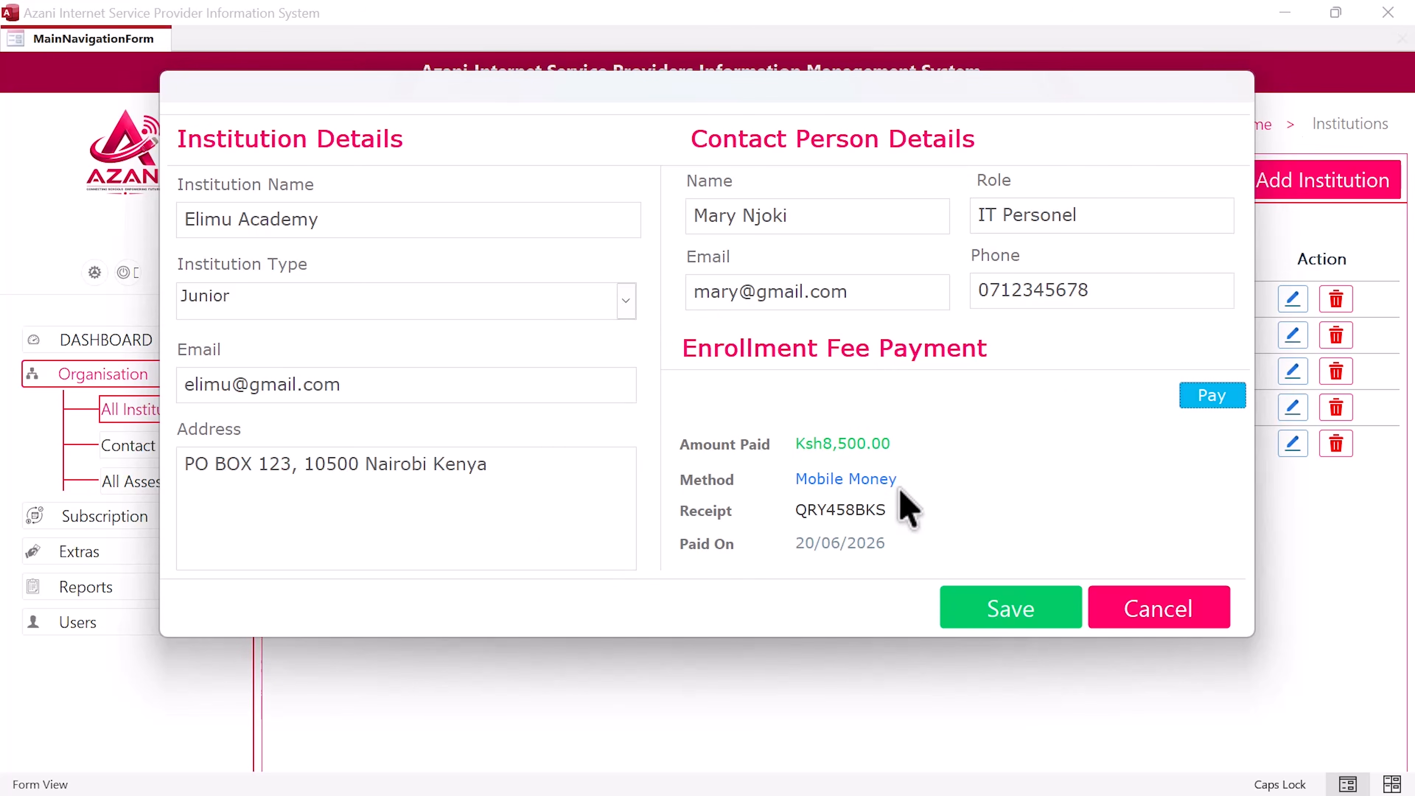
Step: Save Elimu Academy and refresh the institutions list to show it
left_click(1003, 617)
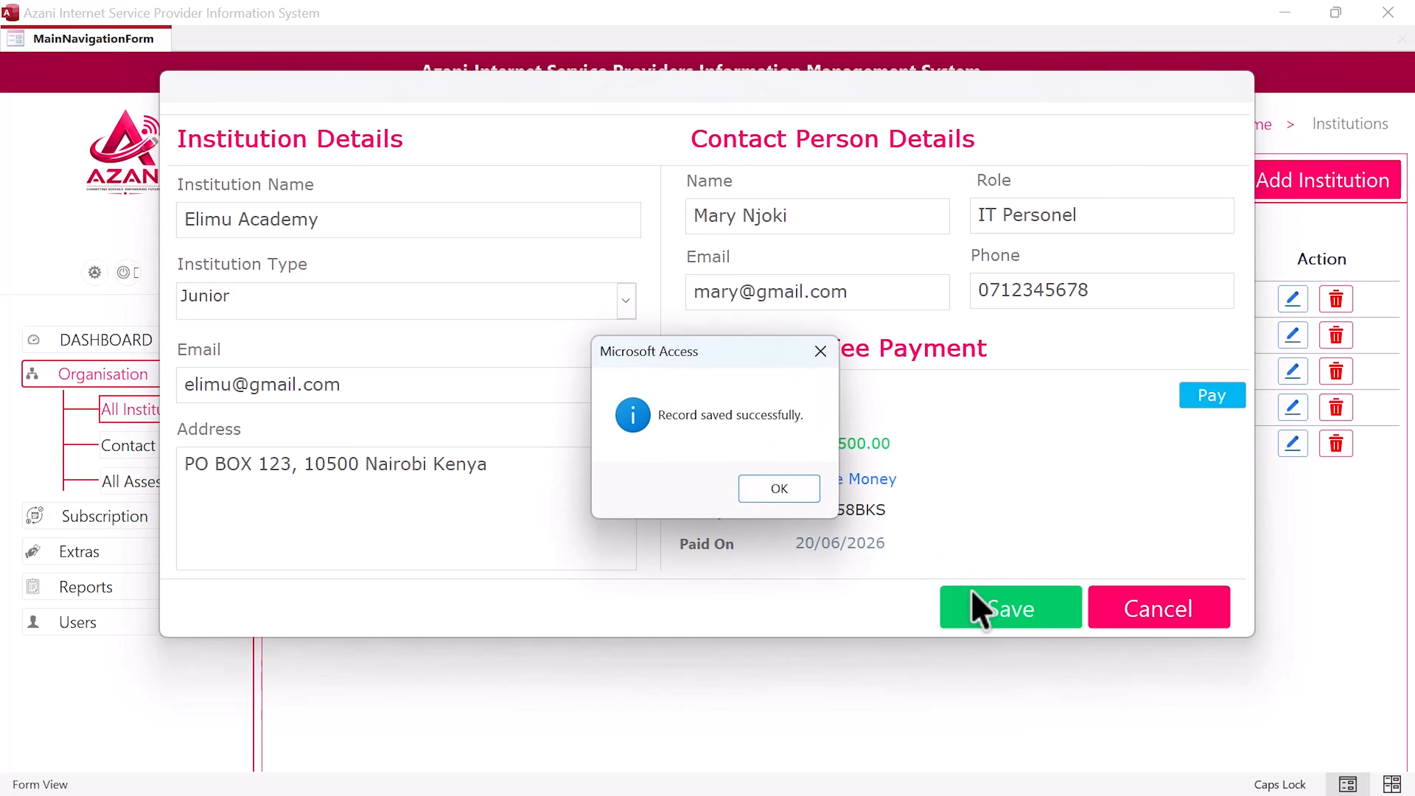
left_click(791, 490)
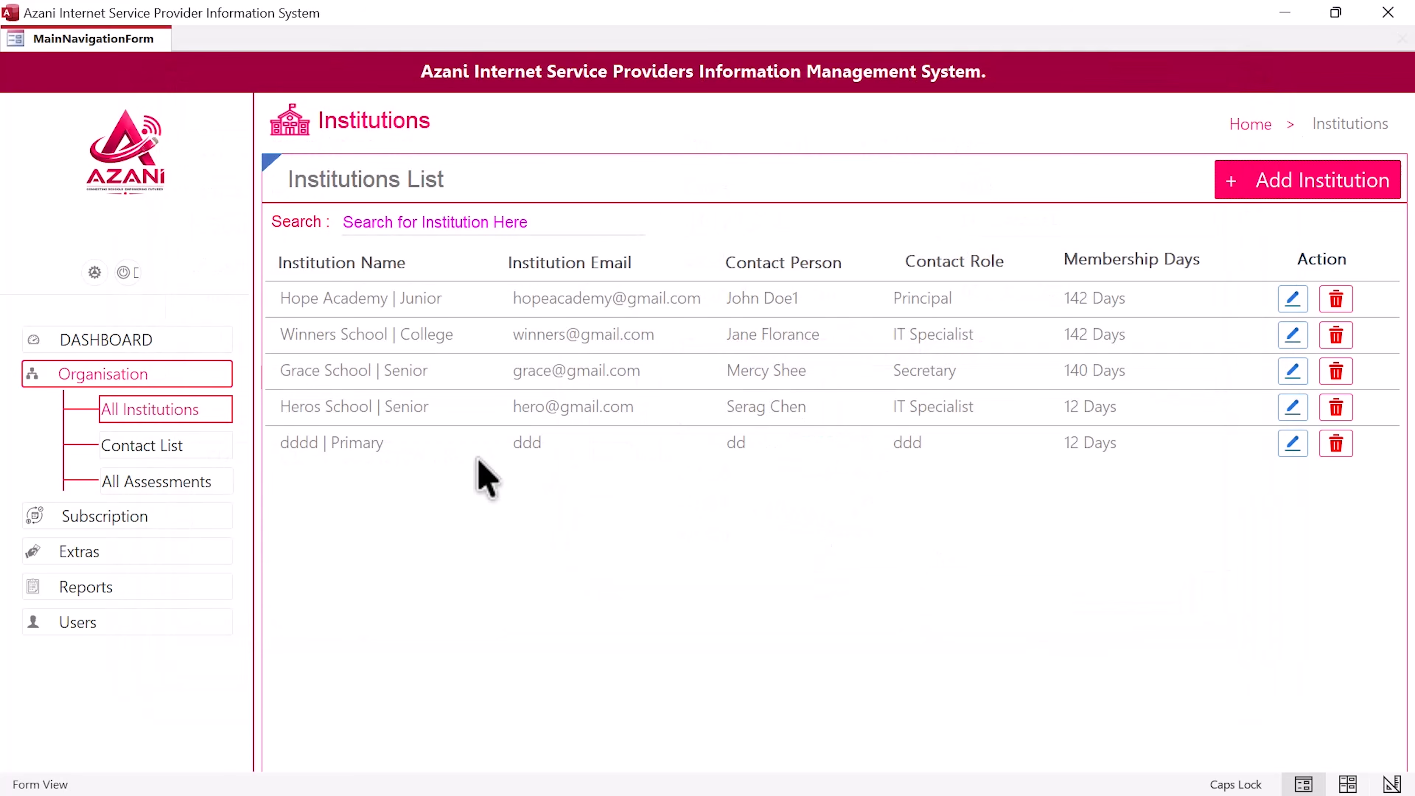
left_click(187, 415)
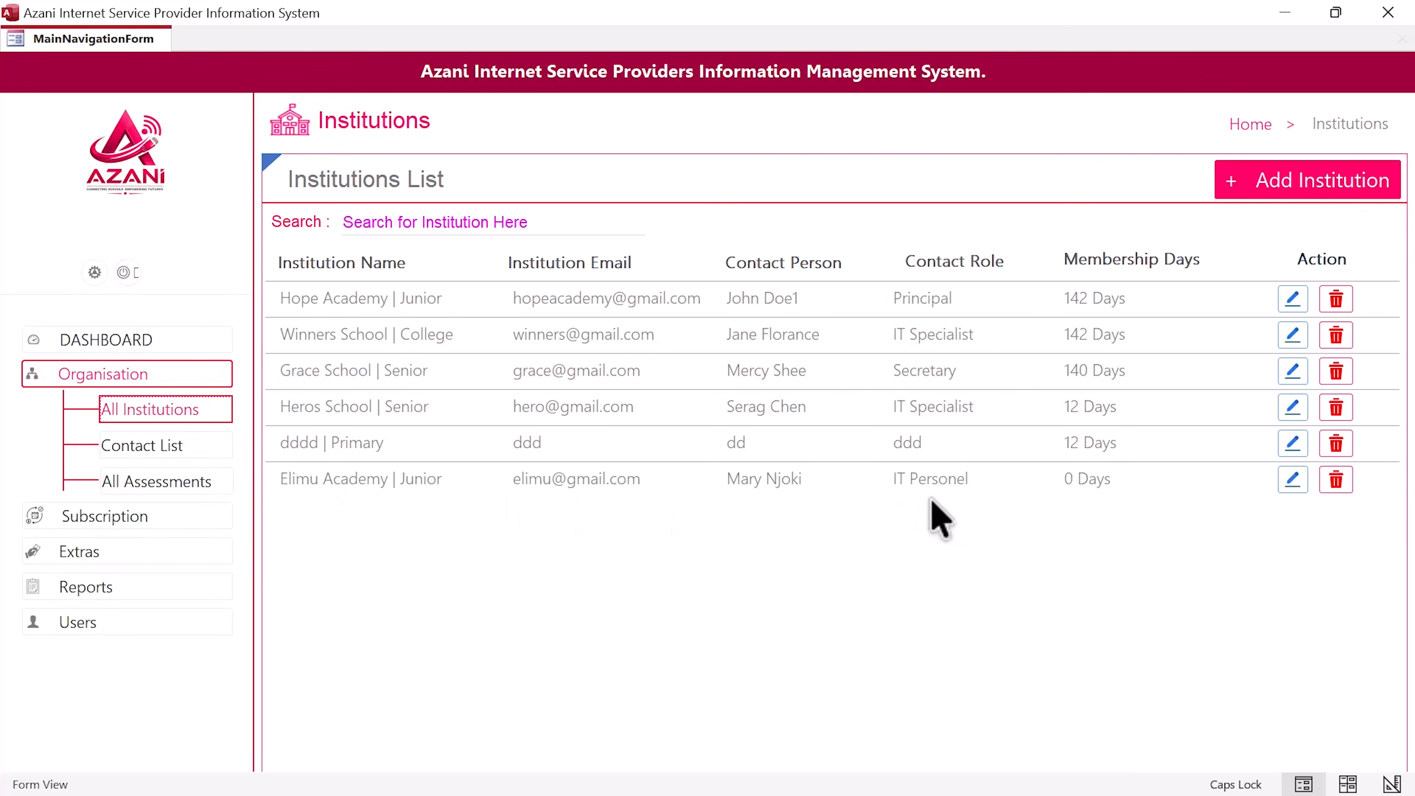
key("ctrl+super+Left")
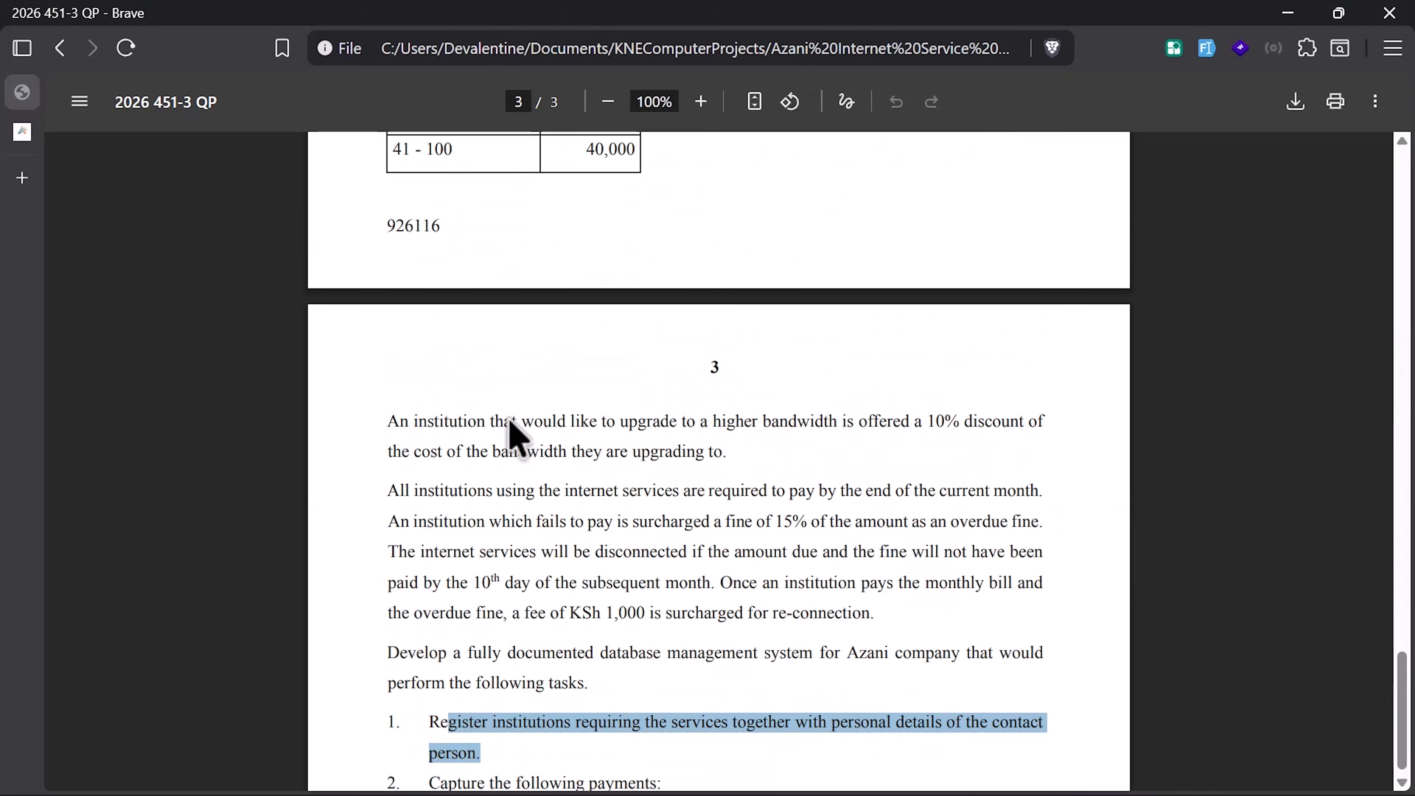
scroll(512, 429, "down", 10)
scroll(515, 449, "up", 10)
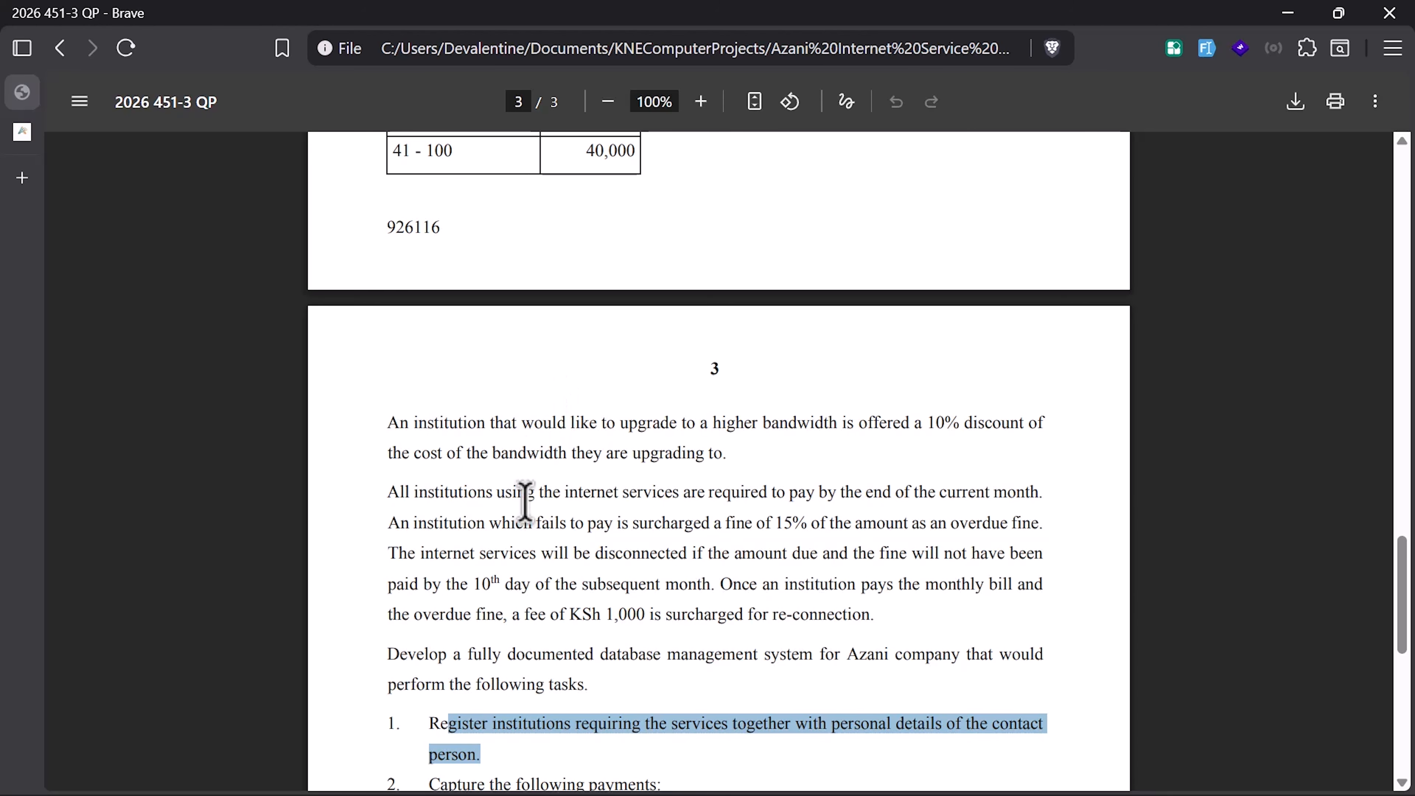
scroll(525, 501, "down", 2)
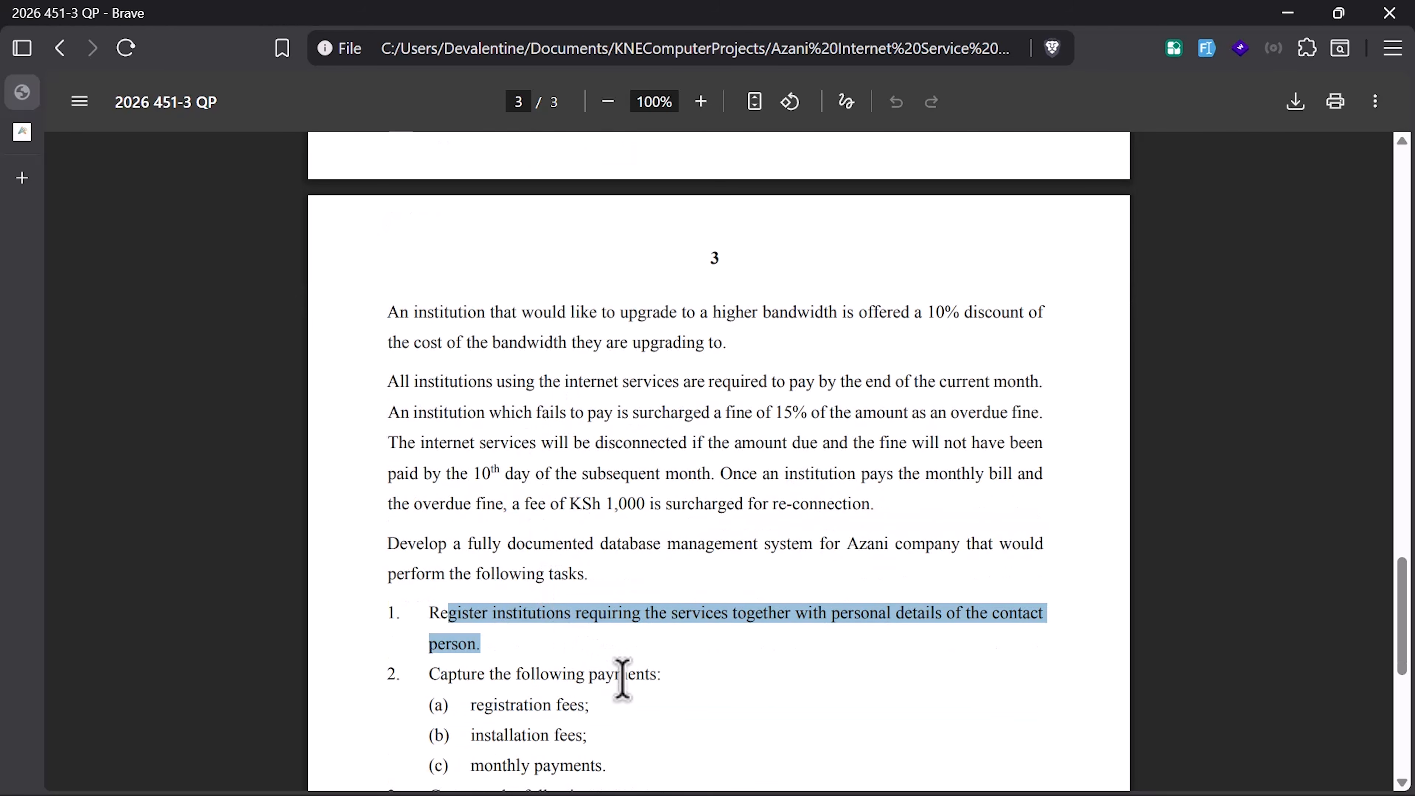
scroll(623, 679, "down", 2)
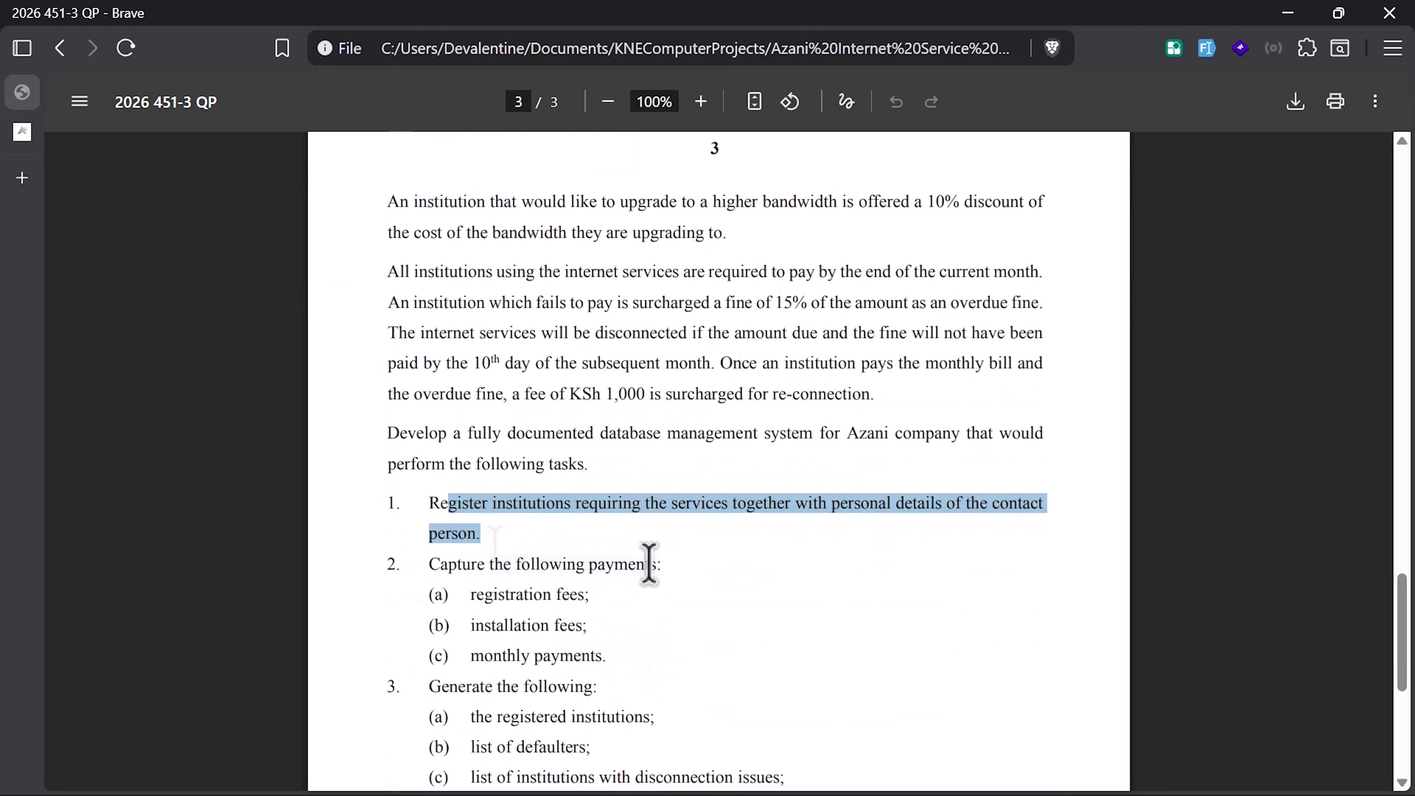
left_click_drag(663, 564, 392, 564)
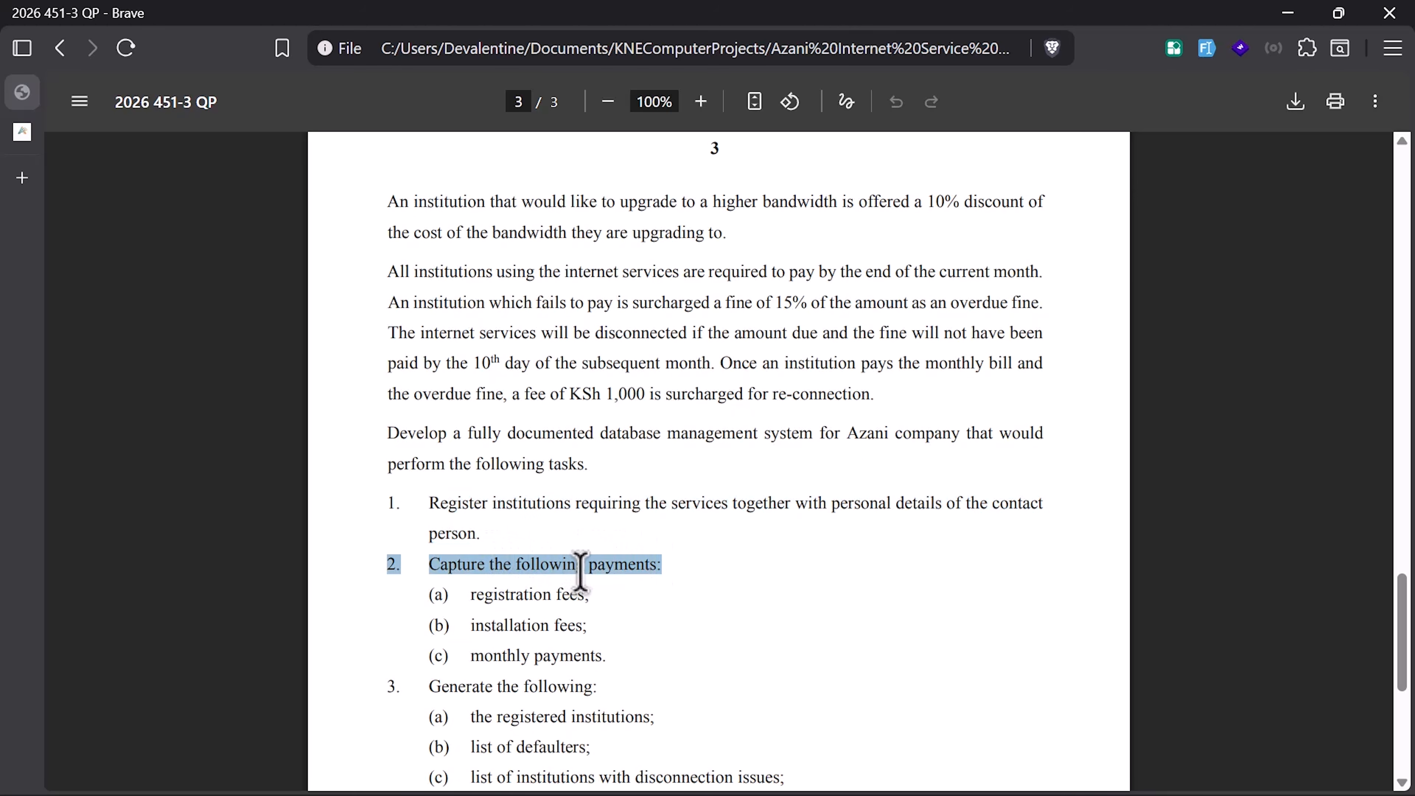
left_click_drag(594, 599, 484, 625)
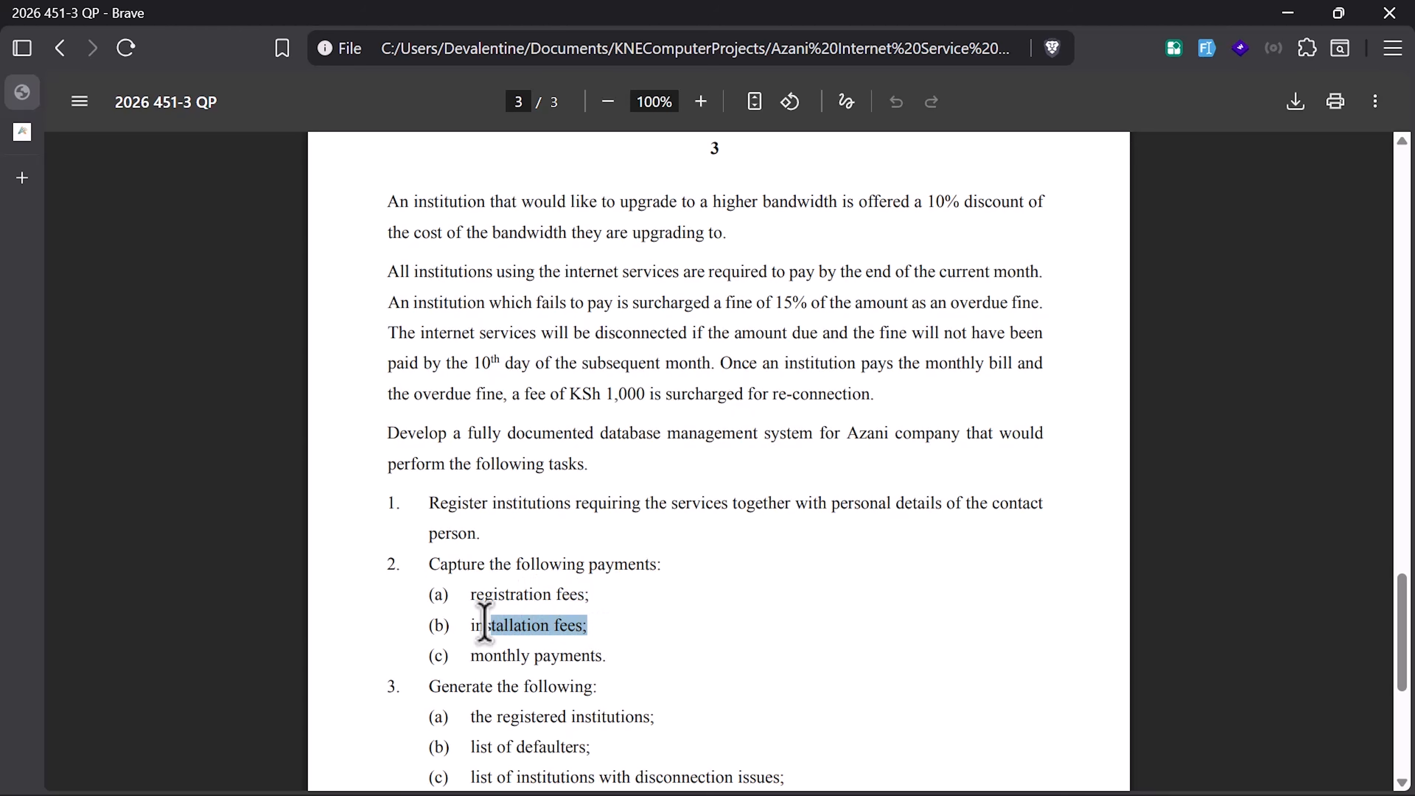
left_click_drag(604, 656, 488, 654)
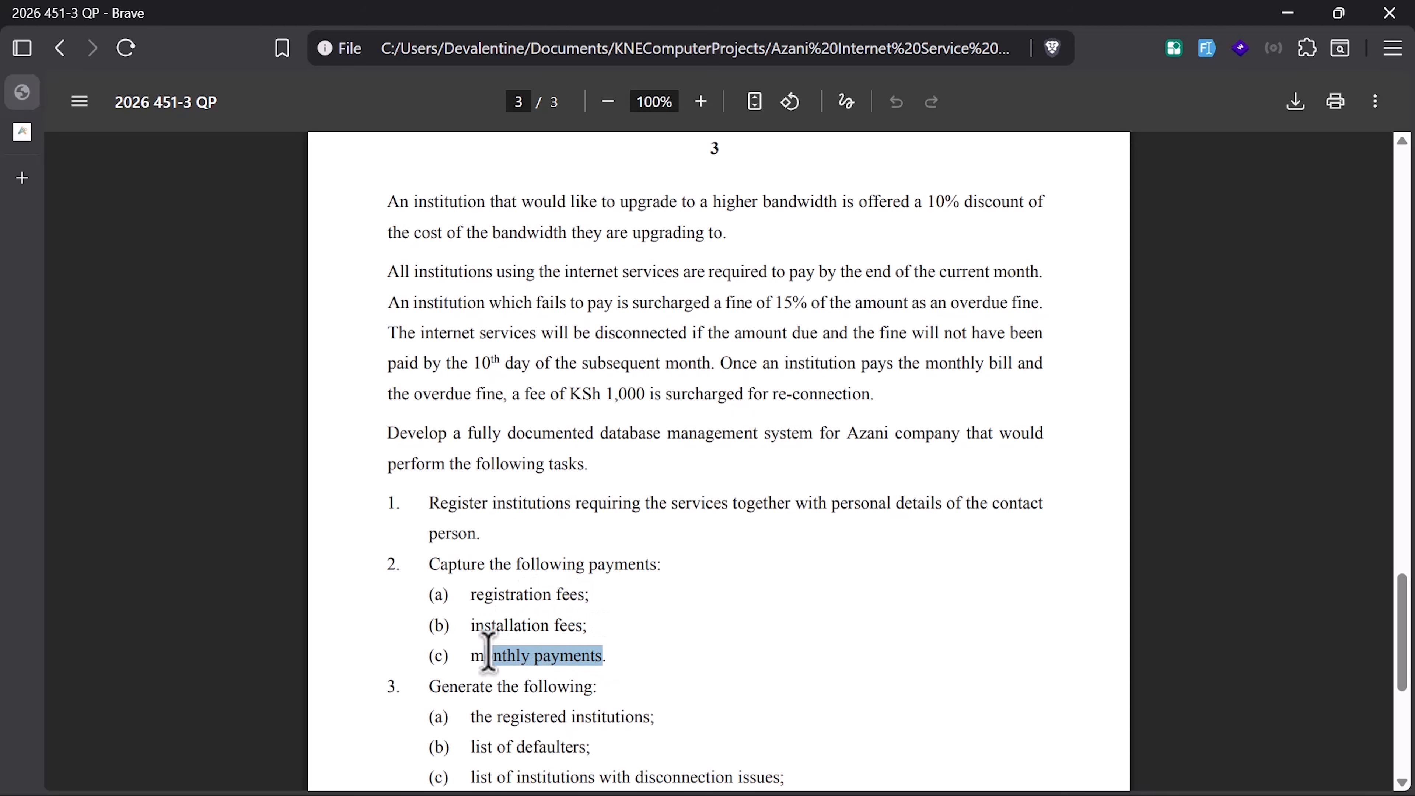
left_click_drag(591, 625, 484, 625)
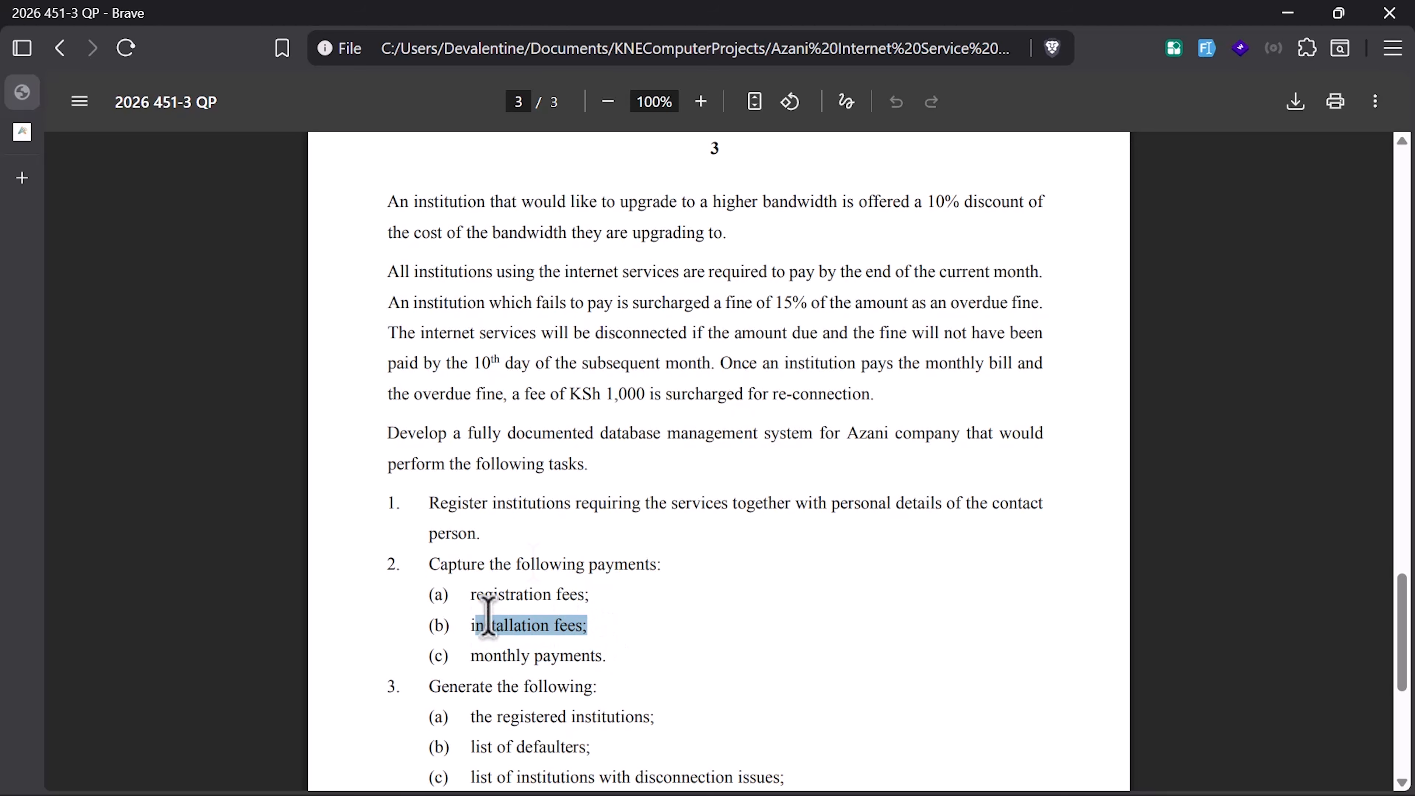
scroll(534, 560, "down", 2)
scroll(551, 551, "up", 4)
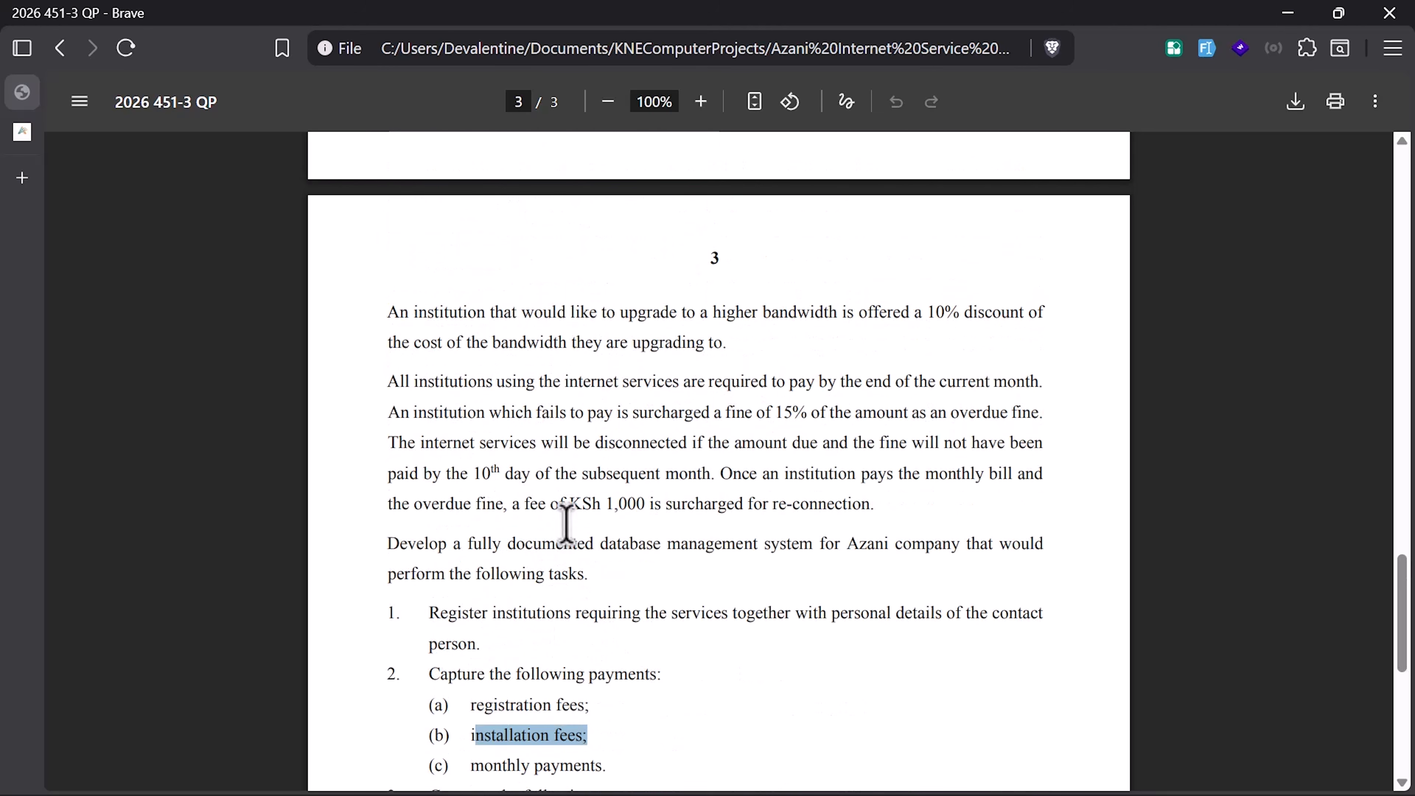
scroll(526, 446, "up", 10)
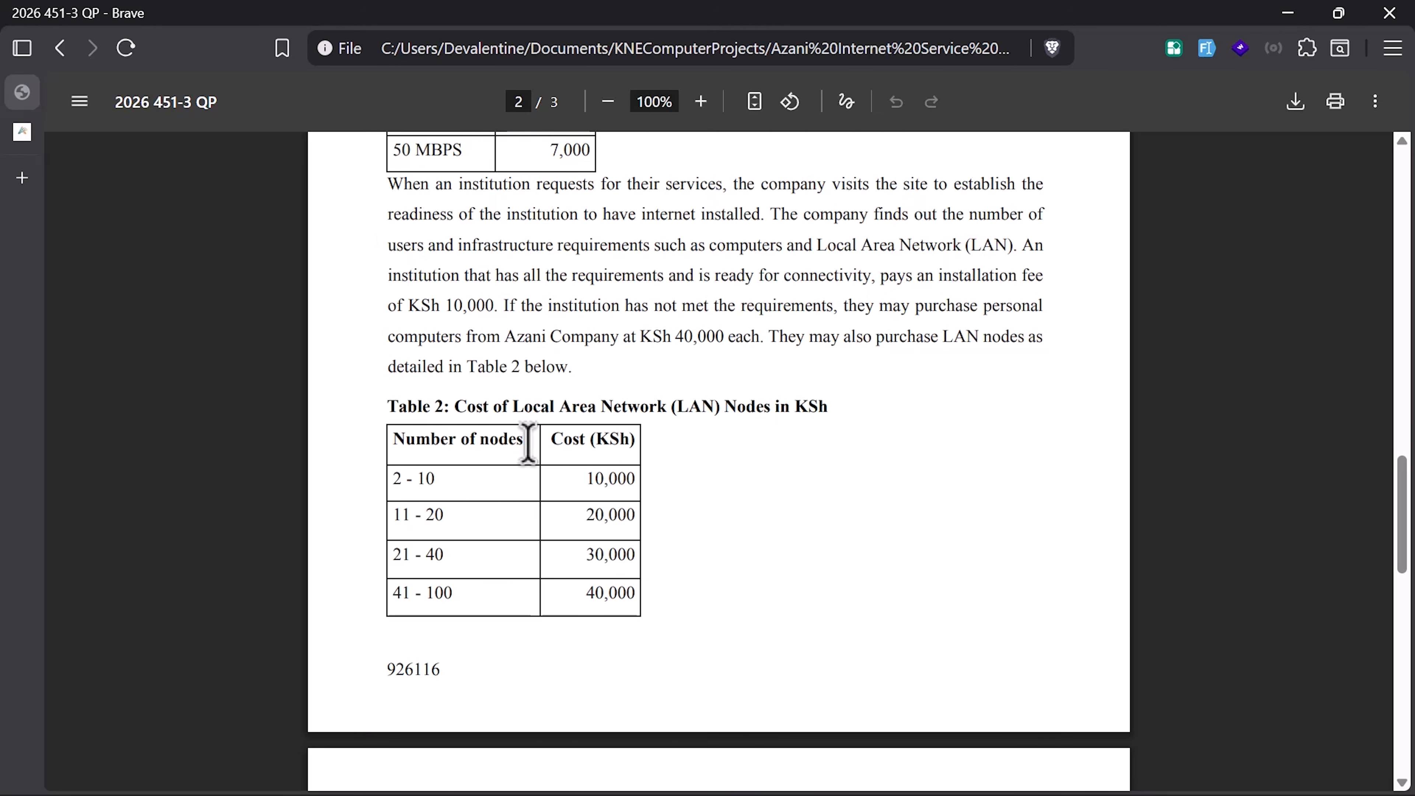
scroll(528, 443, "up", 14)
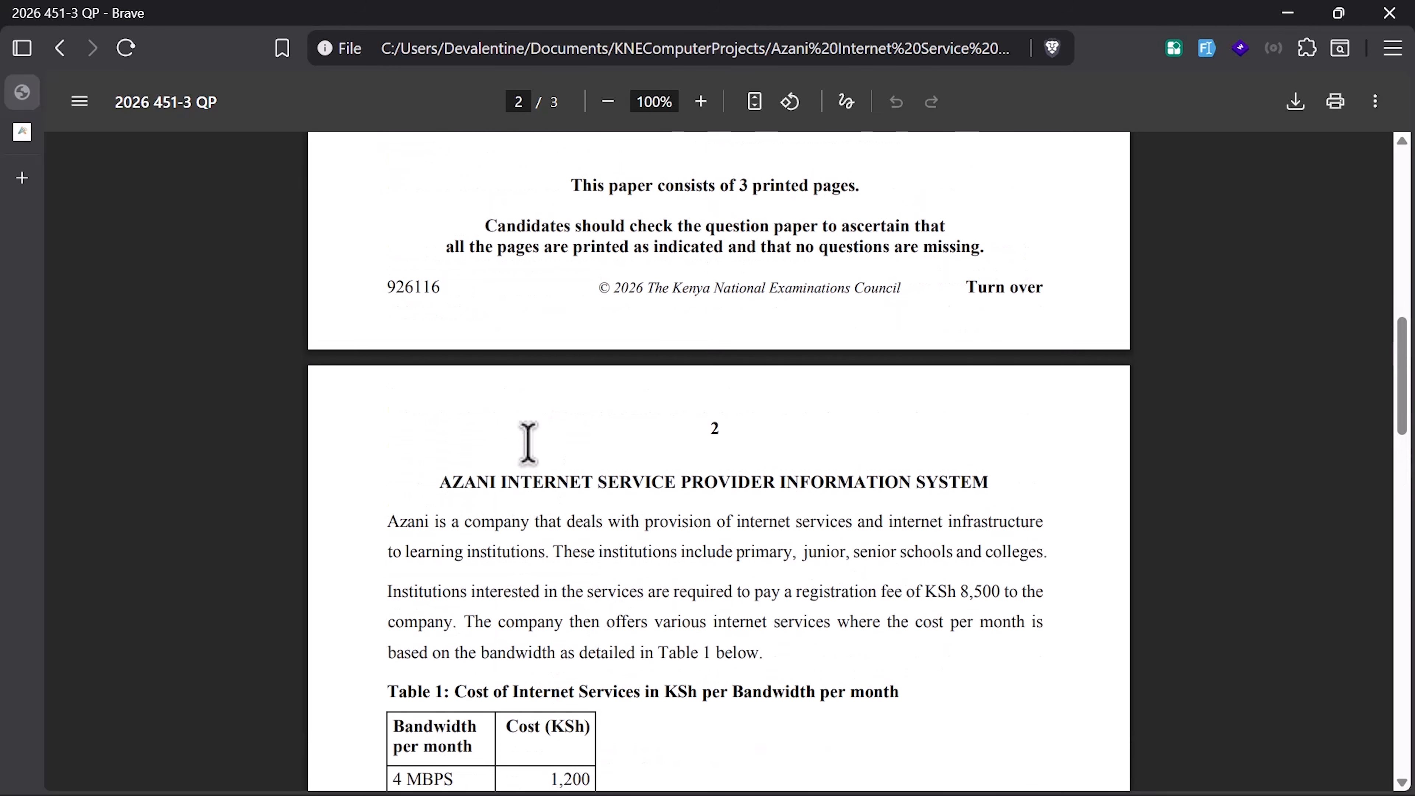
scroll(528, 444, "down", 14)
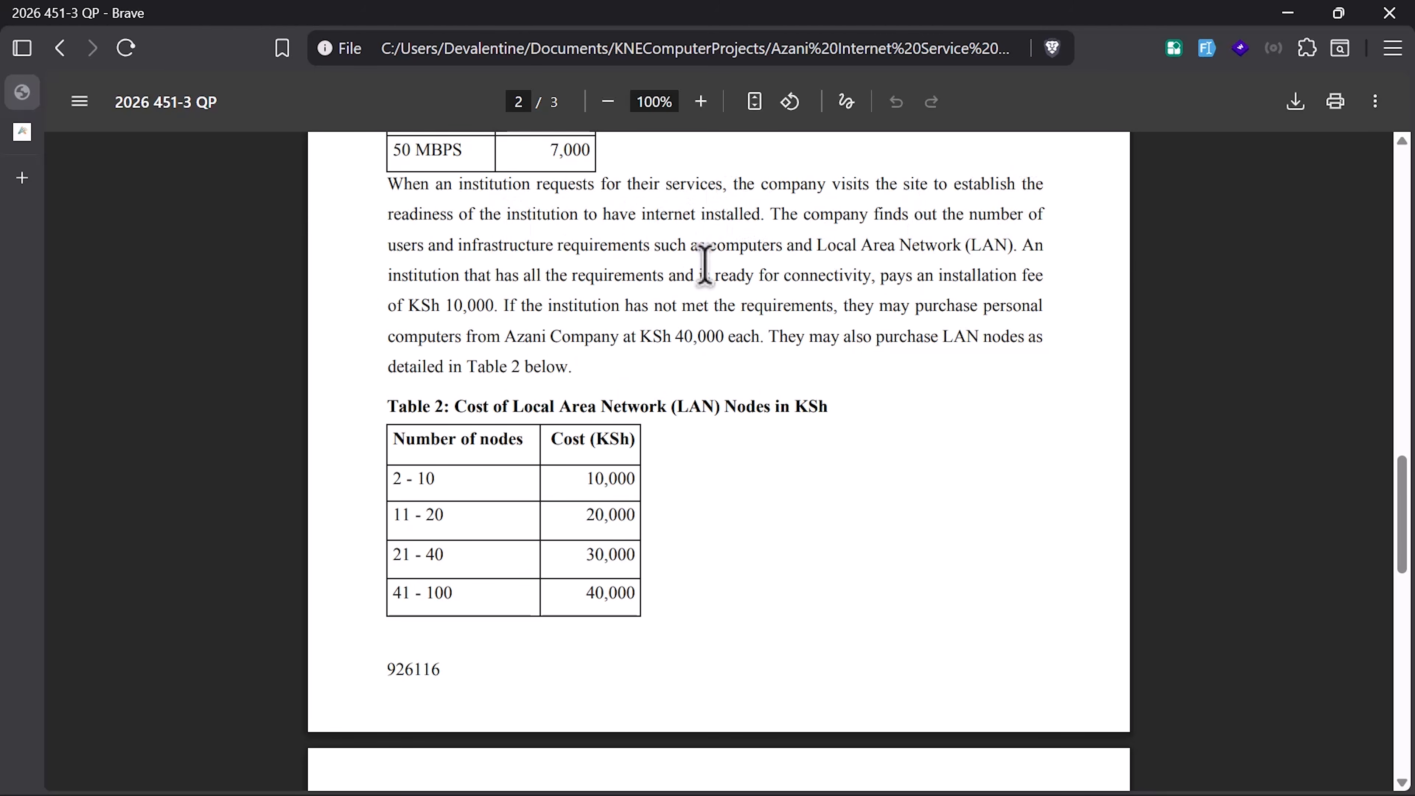
left_click_drag(771, 217, 387, 196)
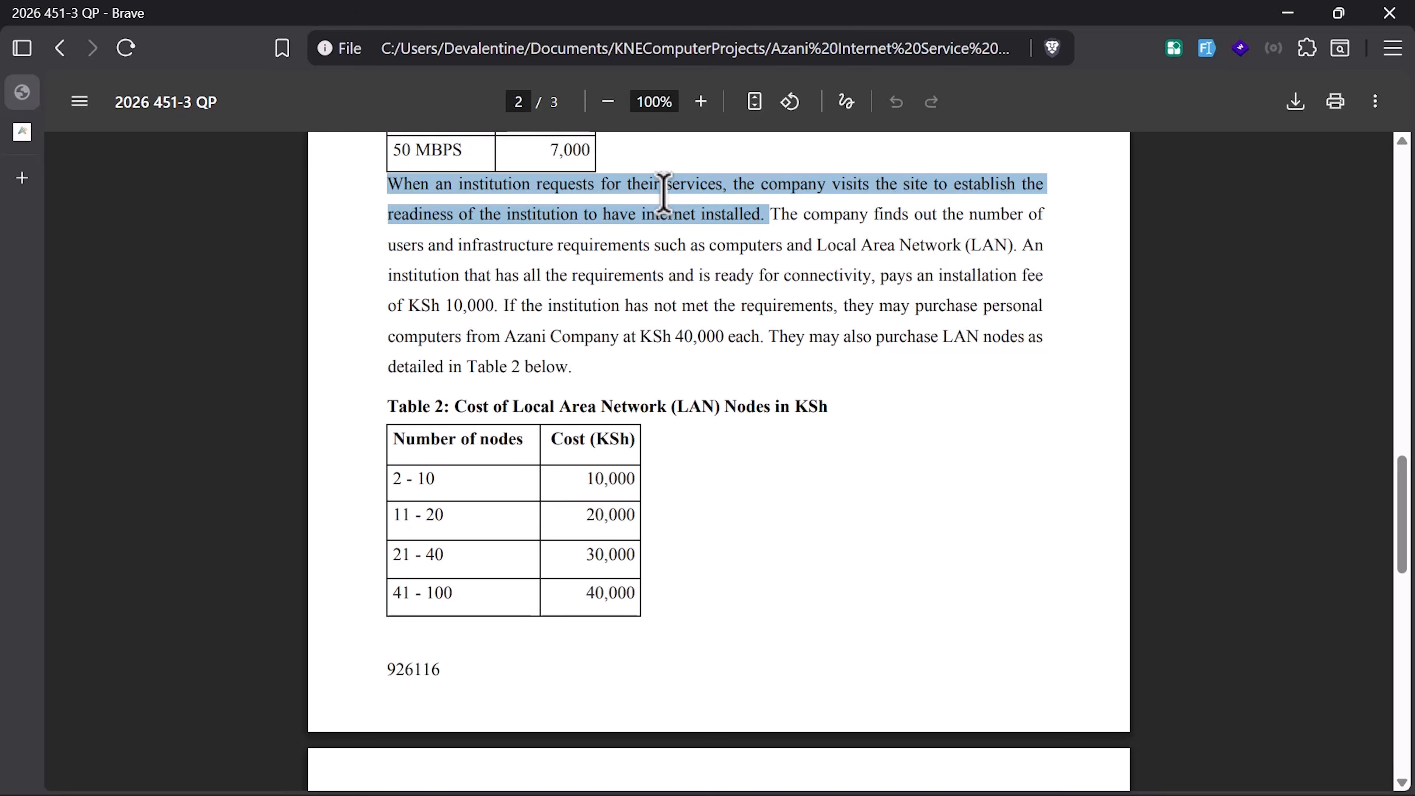
key("ctrl+super+Right")
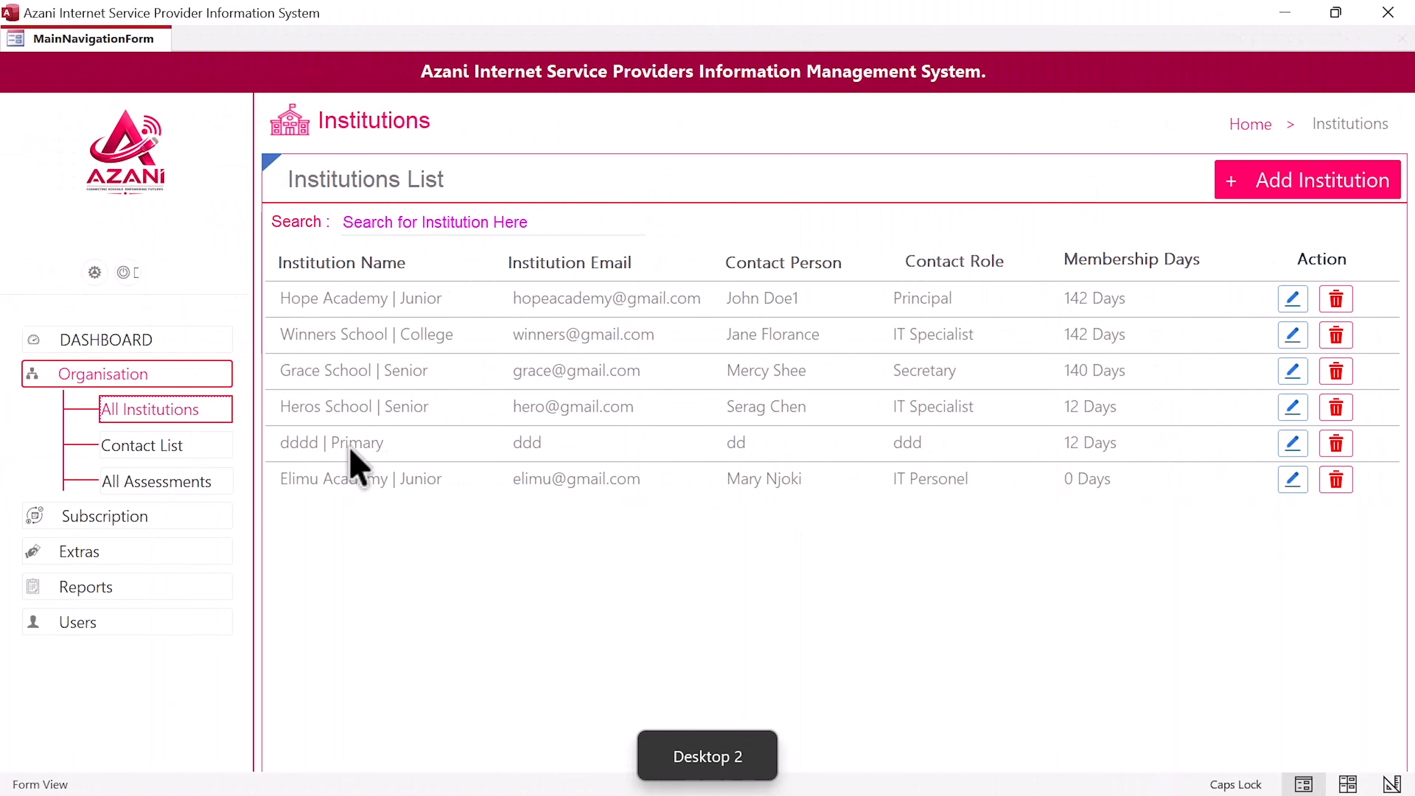
Step: Start a new assessment and pick Elimu Academy | Junior as the institution
left_click(179, 485)
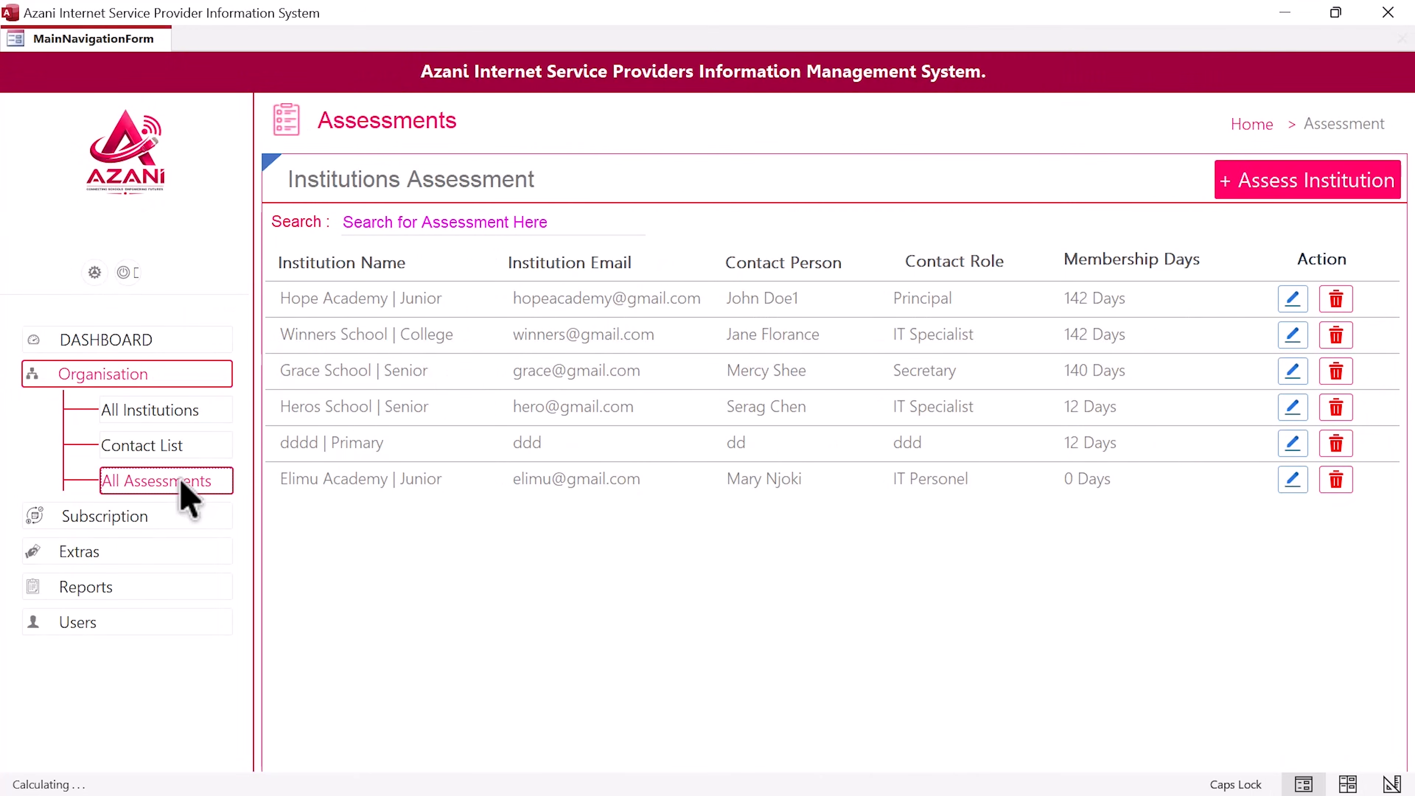
left_click(1281, 183)
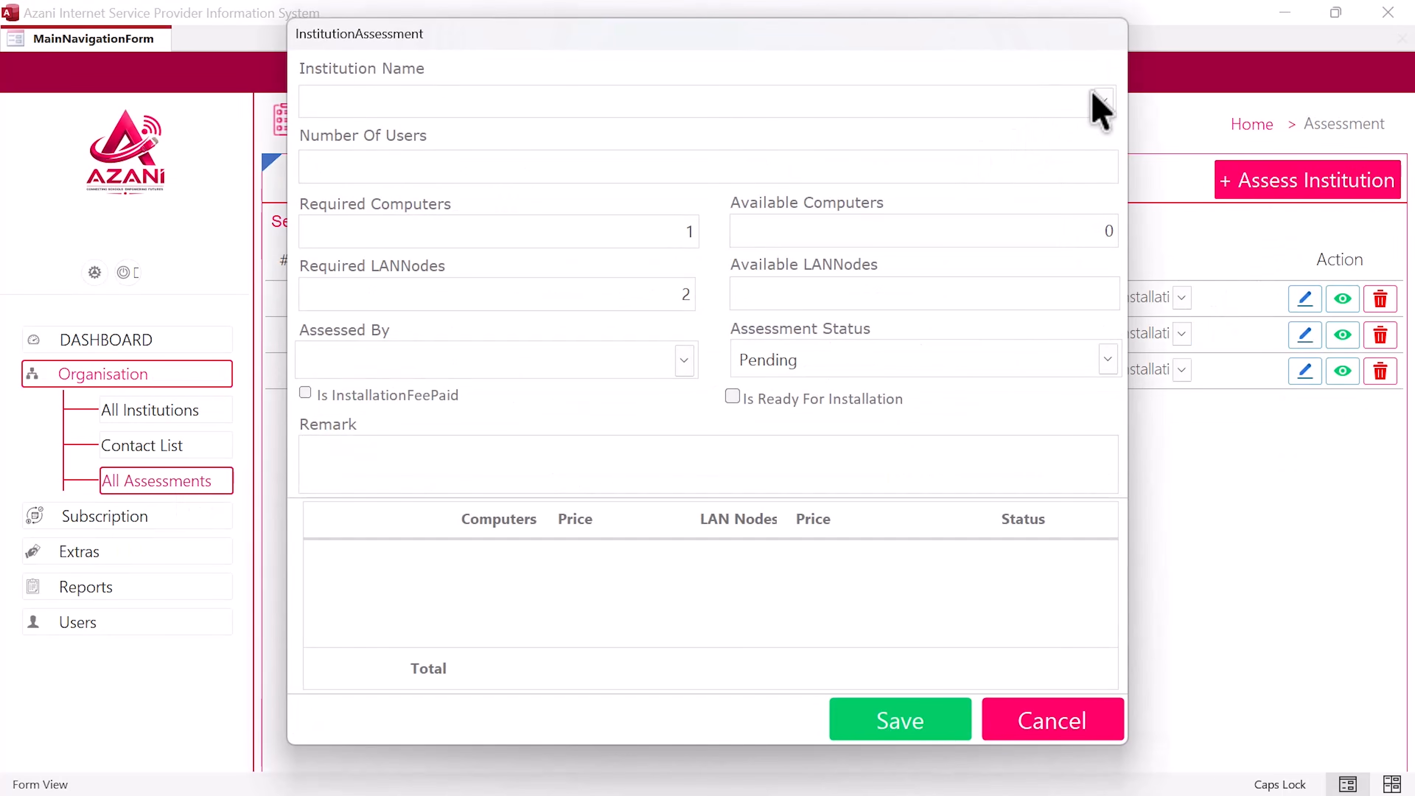
left_click(1102, 101)
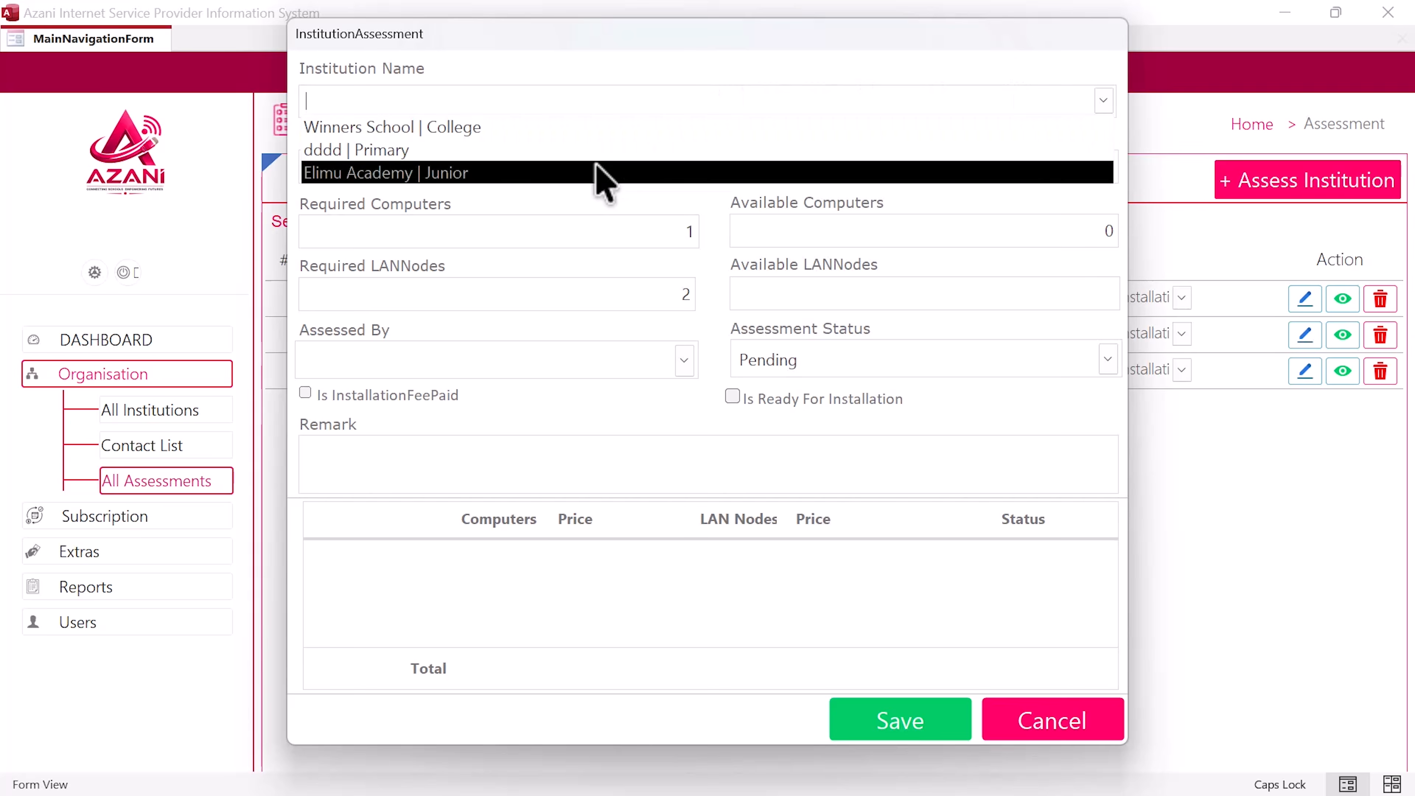
left_click(447, 174)
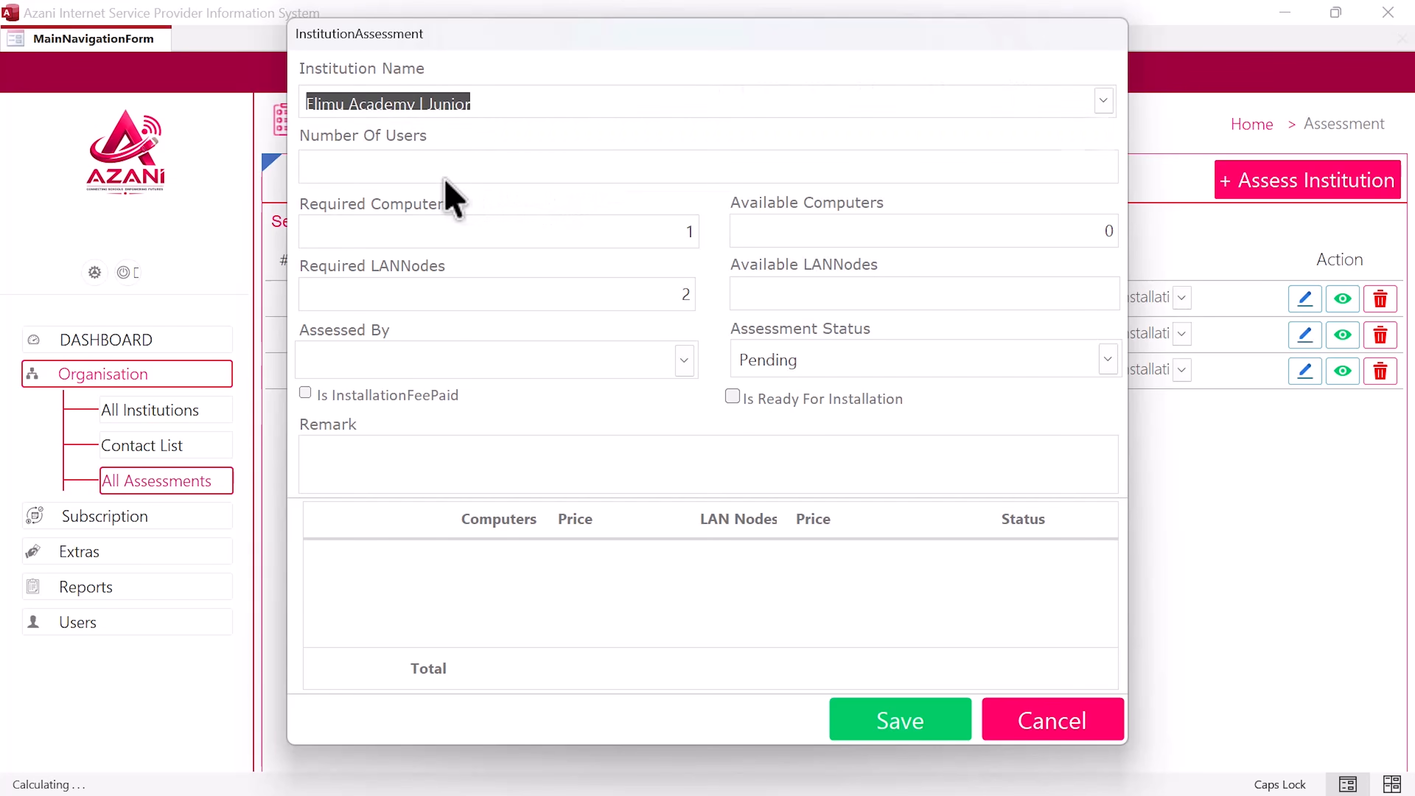
left_click(484, 170)
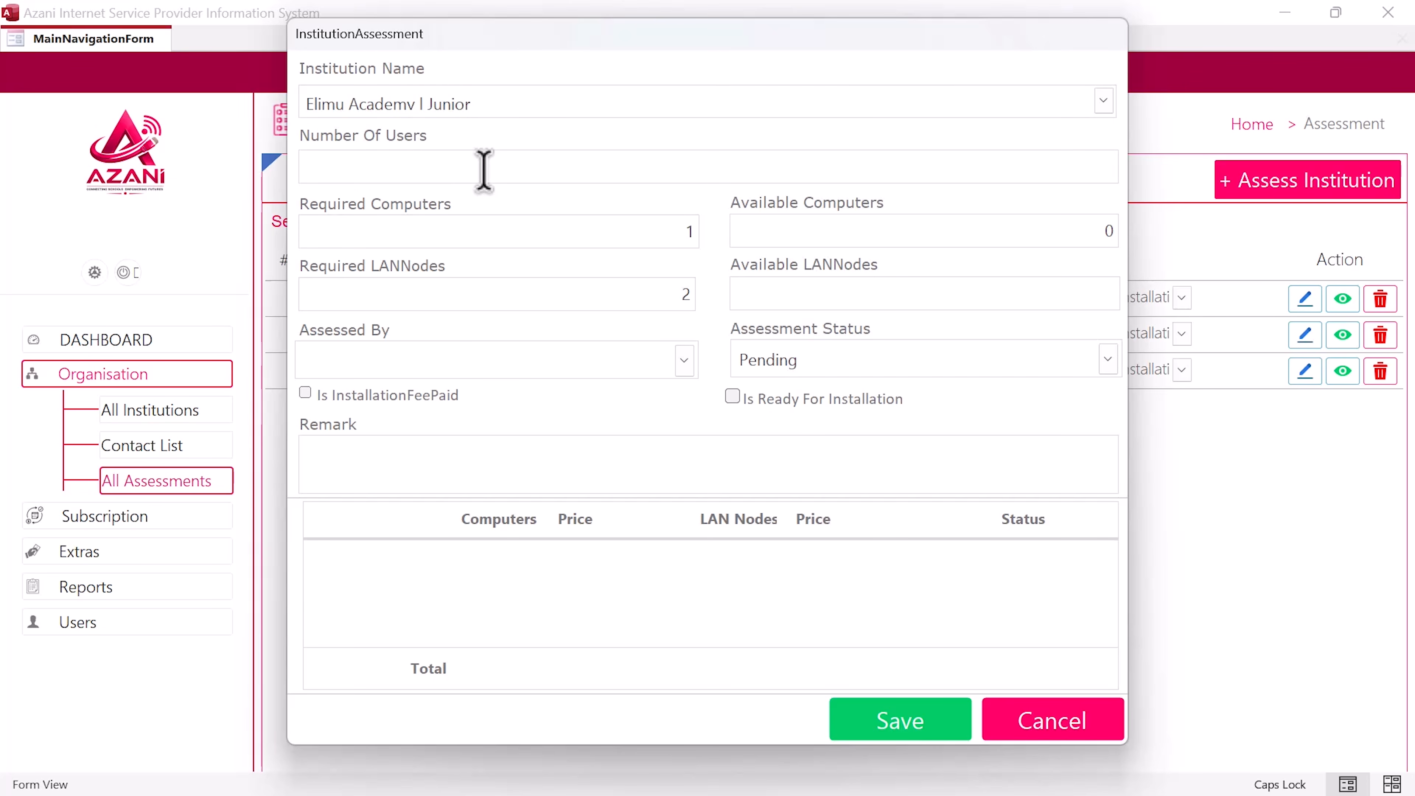
Step: Check the paper's requirements and enter 20 users, 20 required and 10 available computers
key("ctrl+super+Right")
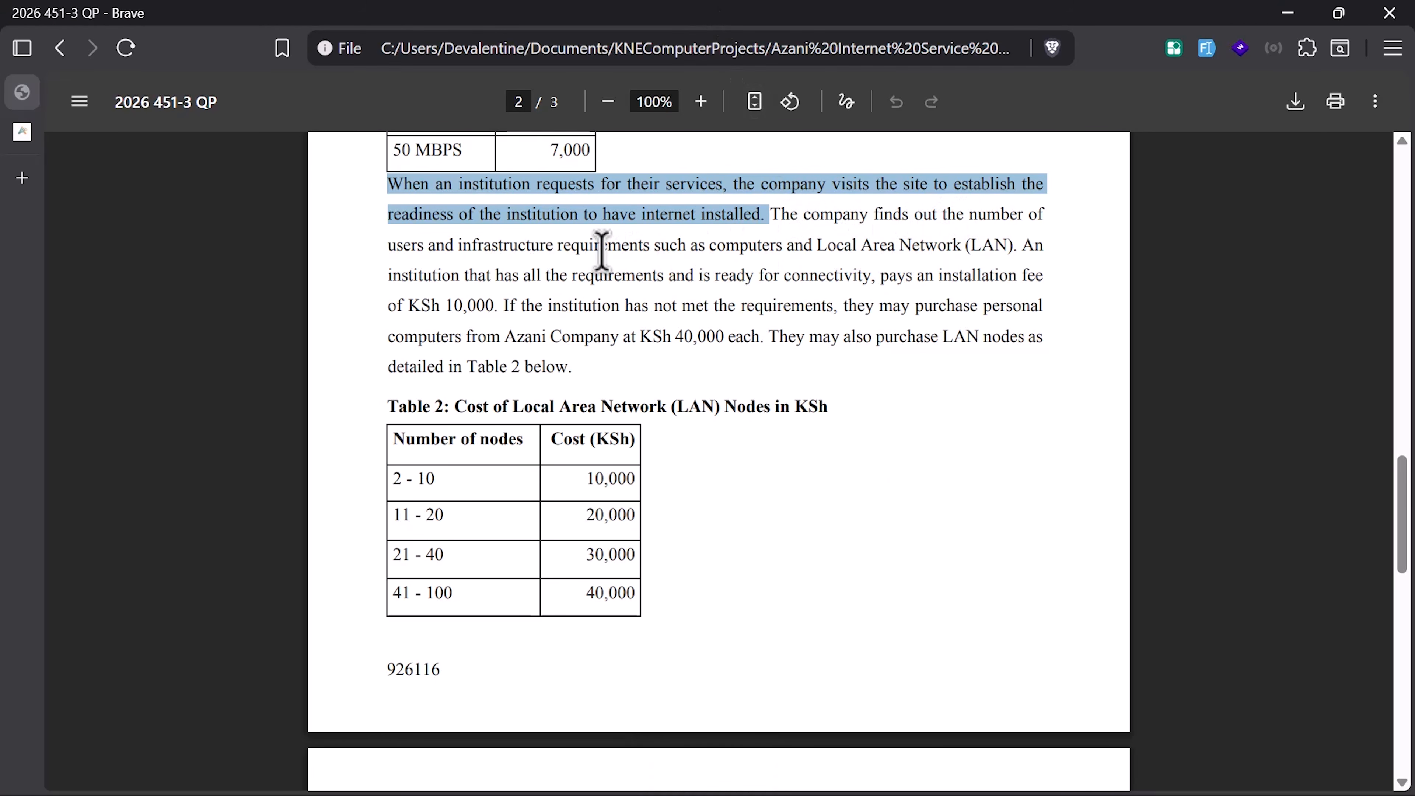
key("ctrl+super+Left")
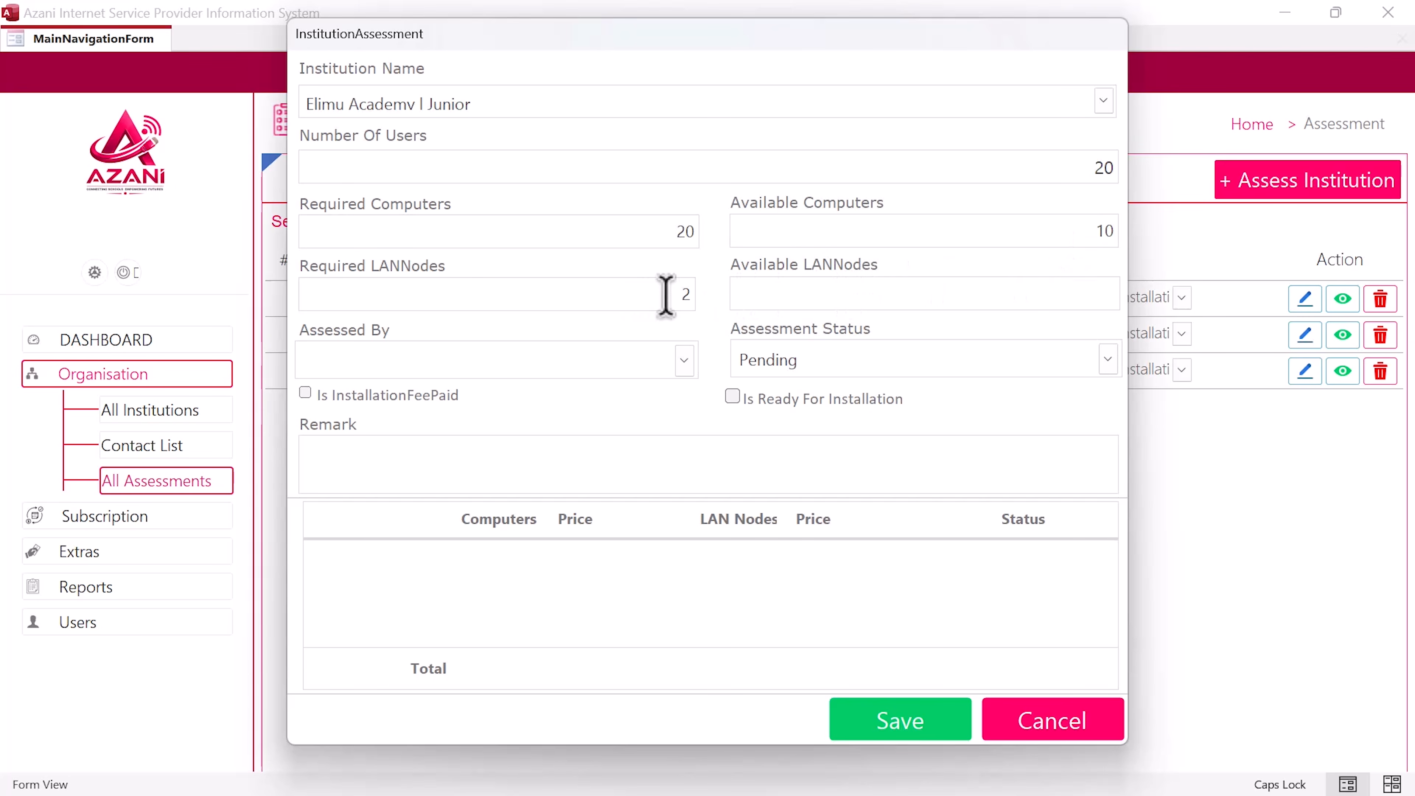
Step: Enter 20 required and 5 available LAN nodes, assessor System Admin, status Pending, and save
left_click_drag(666, 295, 713, 296)
left_click(684, 360)
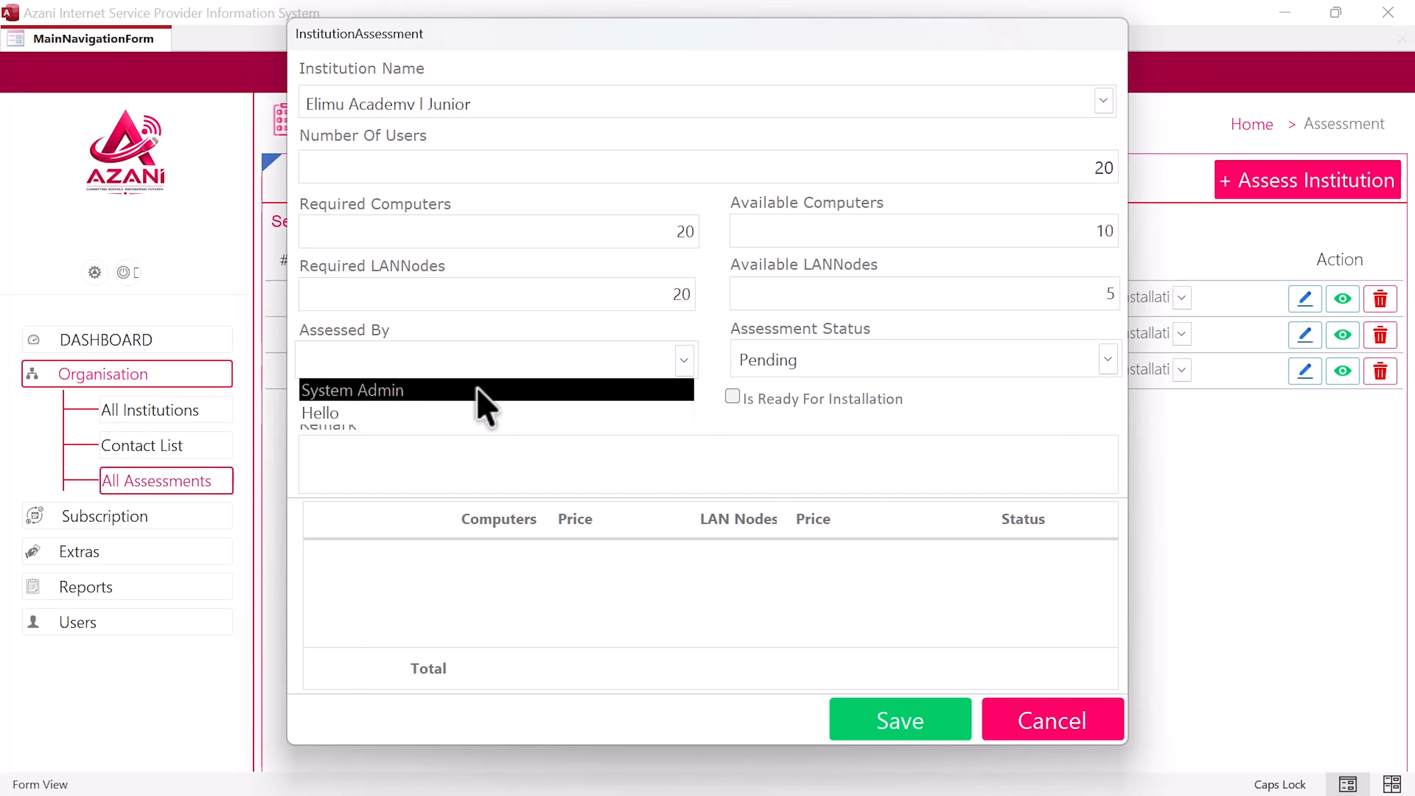
left_click(476, 390)
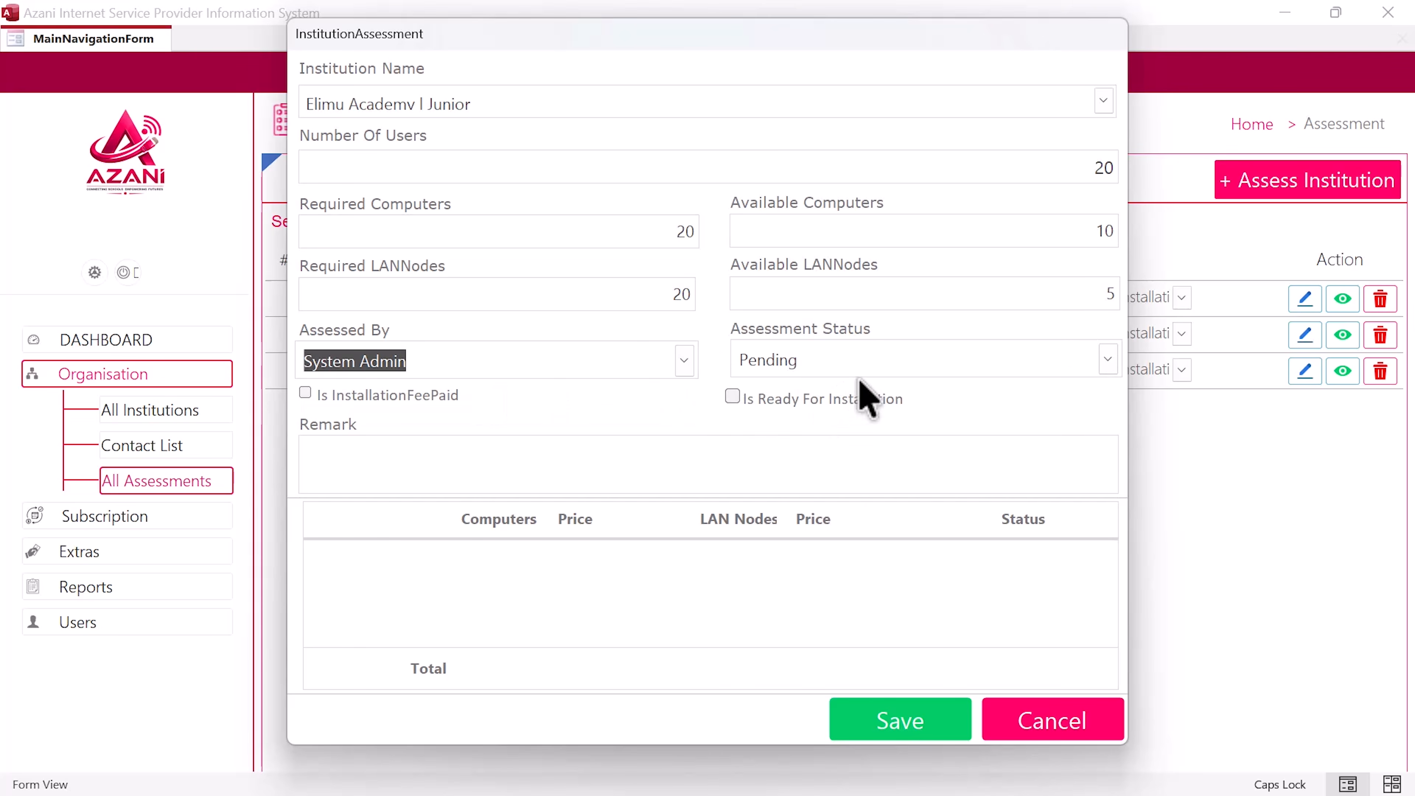
left_click(1107, 360)
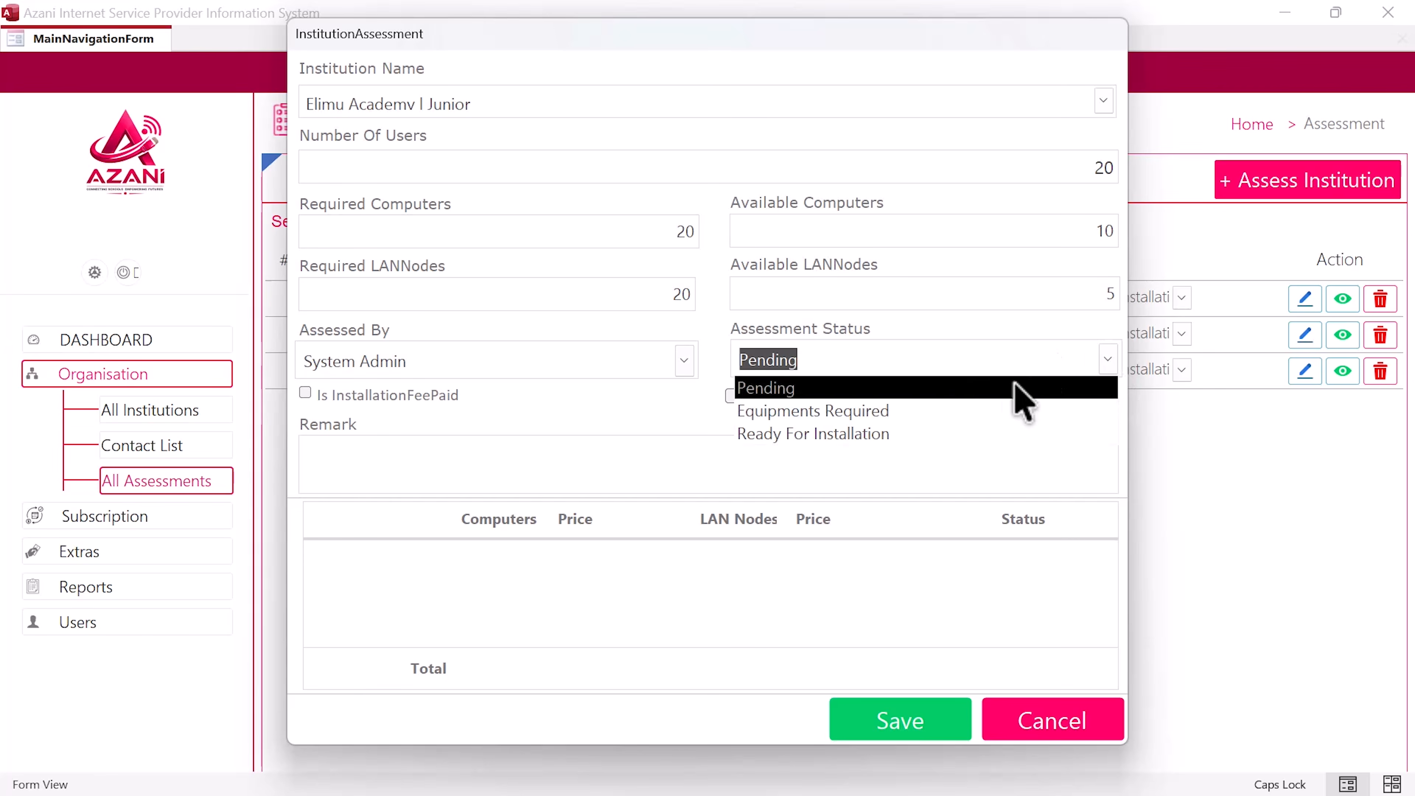
left_click(878, 385)
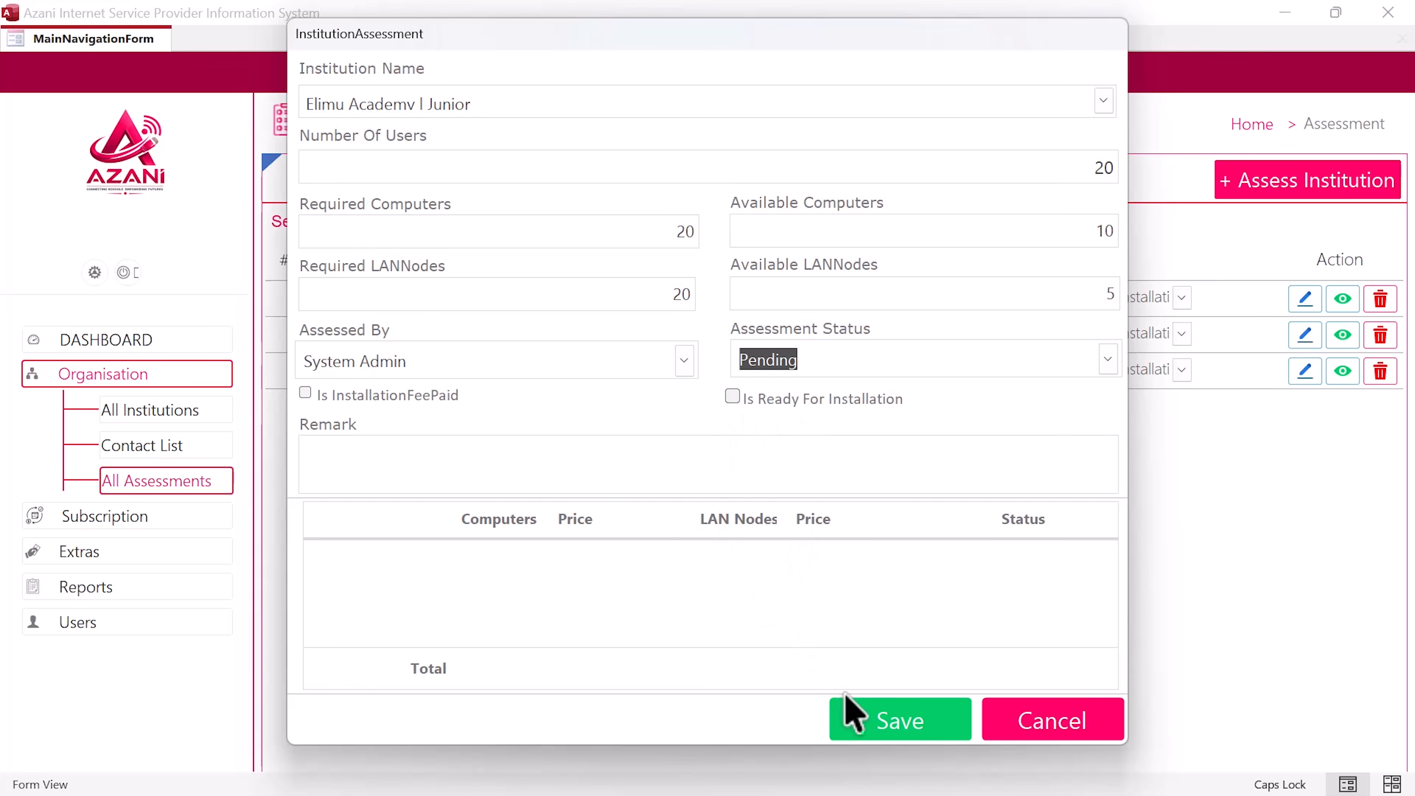
left_click(886, 720)
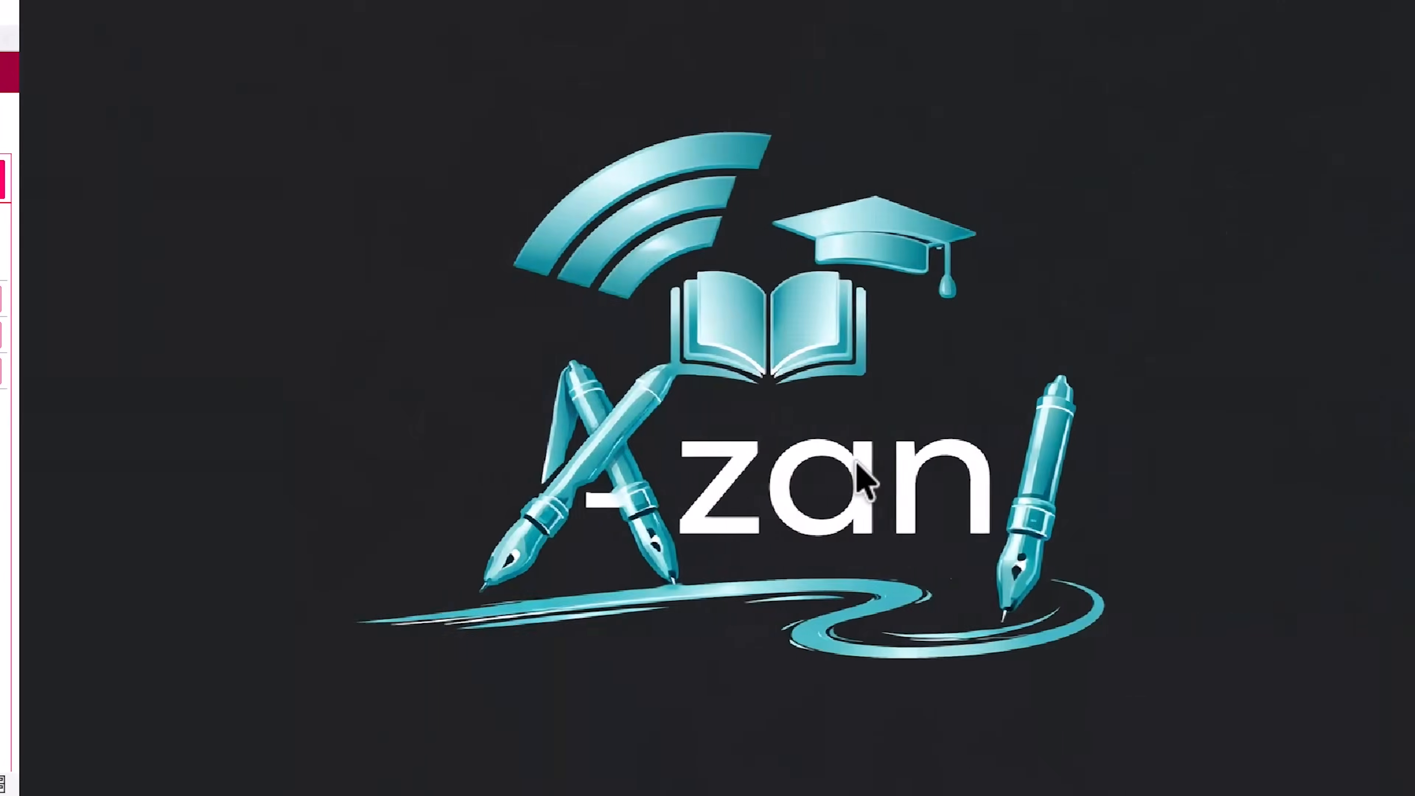
Step: Highlight the sentence on buying computers at KSh 40,000 each and LAN nodes per Table 2
key("ctrl+super+Right")
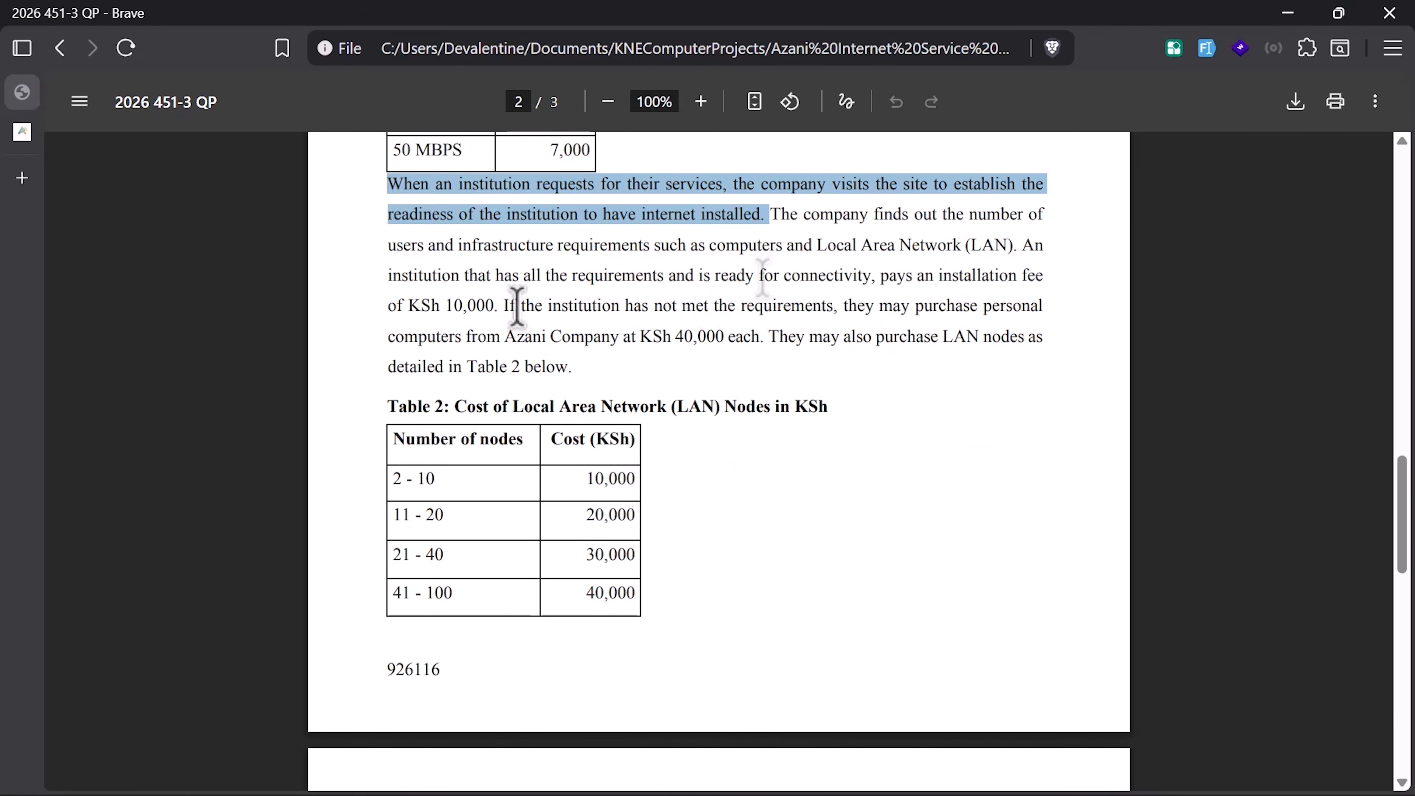
left_click_drag(509, 306, 567, 368)
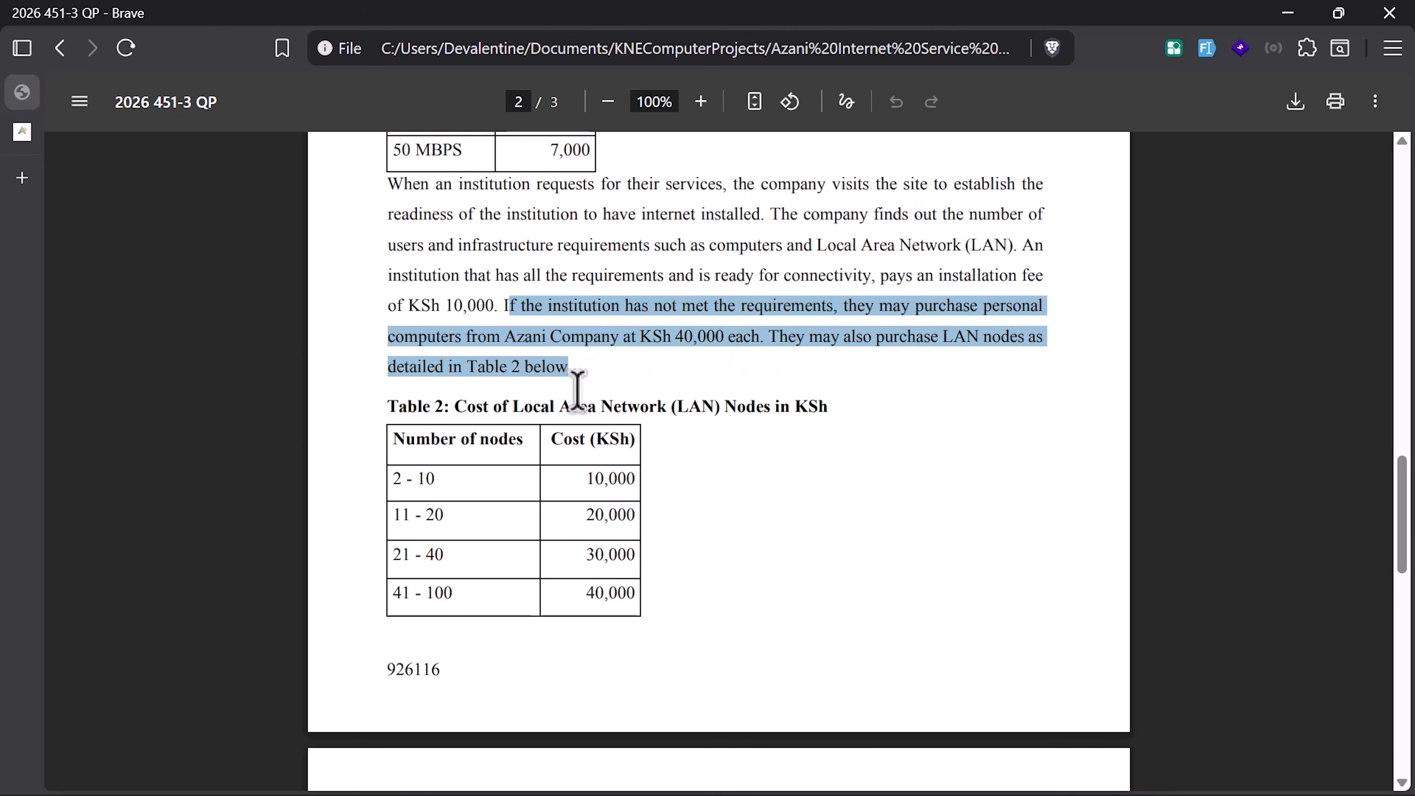
scroll(577, 390, "down", 2)
scroll(574, 397, "down", 8)
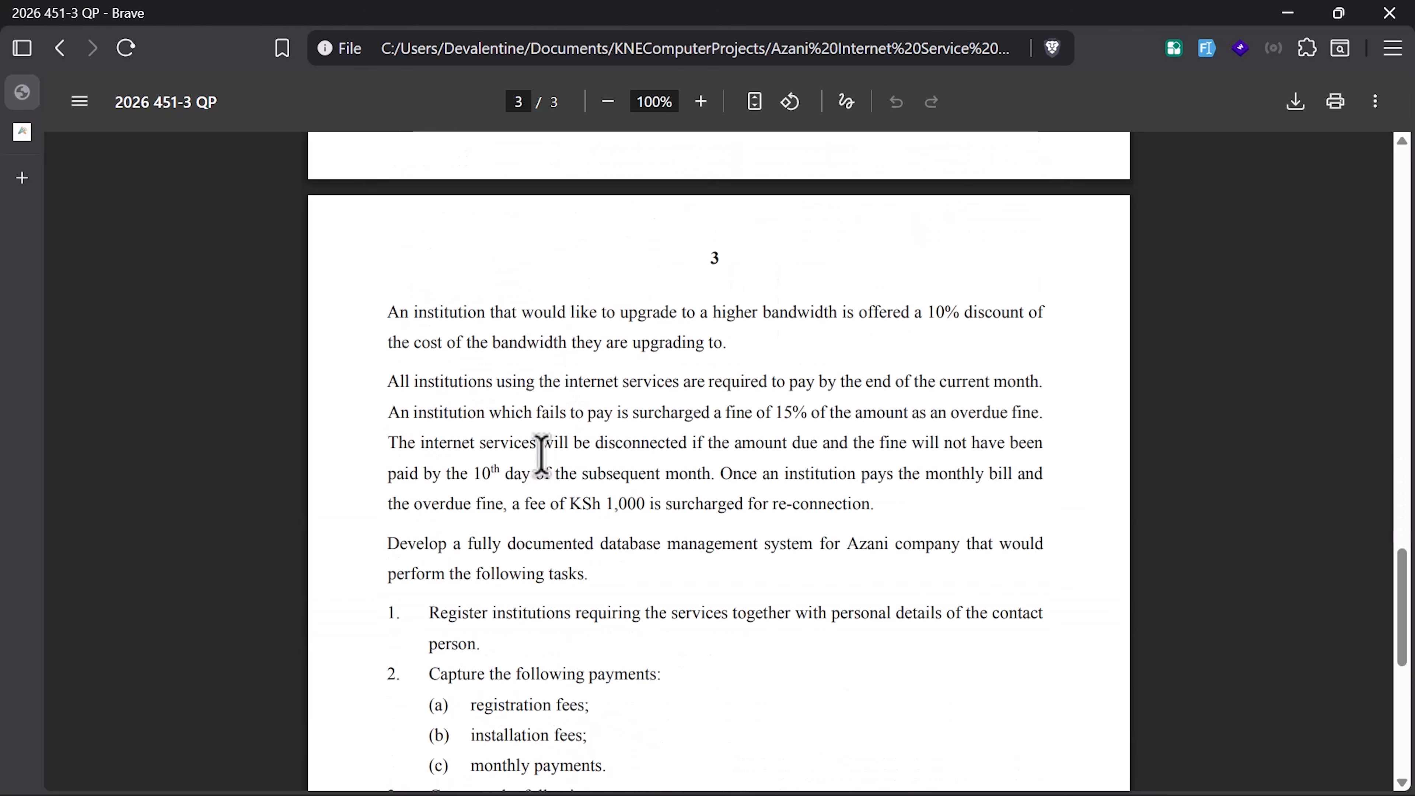
scroll(540, 454, "up", 4)
key("ctrl+super+Right")
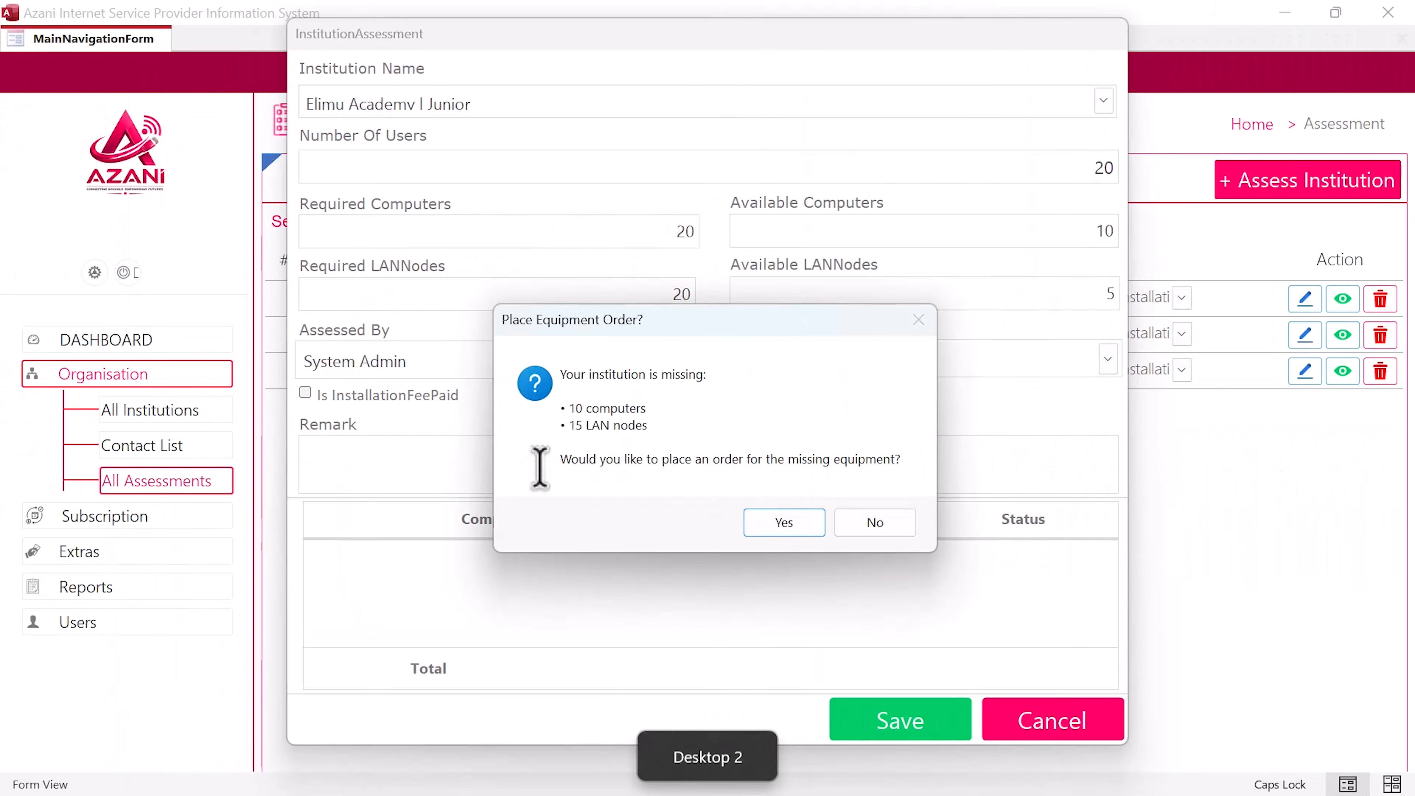
Step: Accept the order for 10 computers and 15 LAN nodes and confirm its creation
key("ctrl+super+Right")
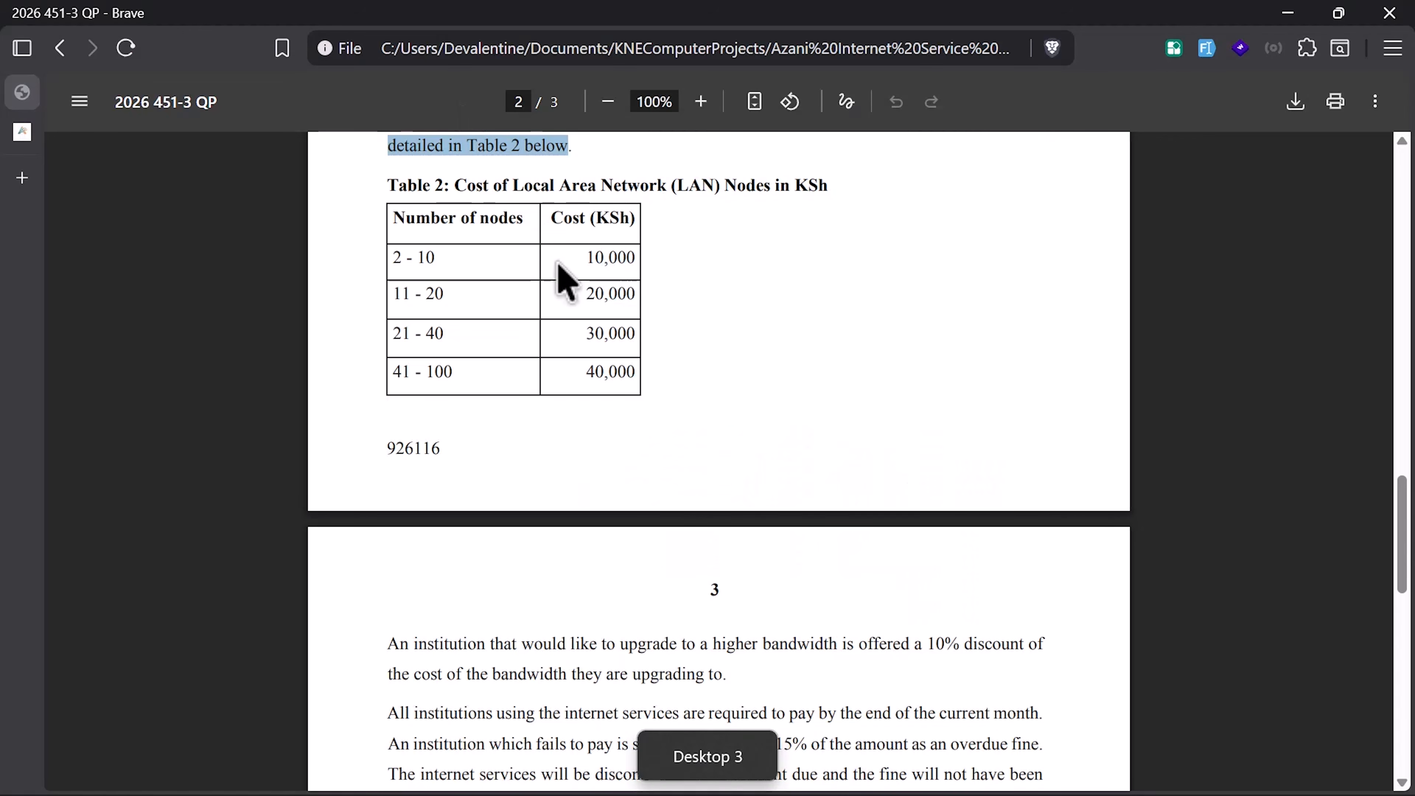
scroll(560, 267, "up", 2)
key("ctrl+super+Left")
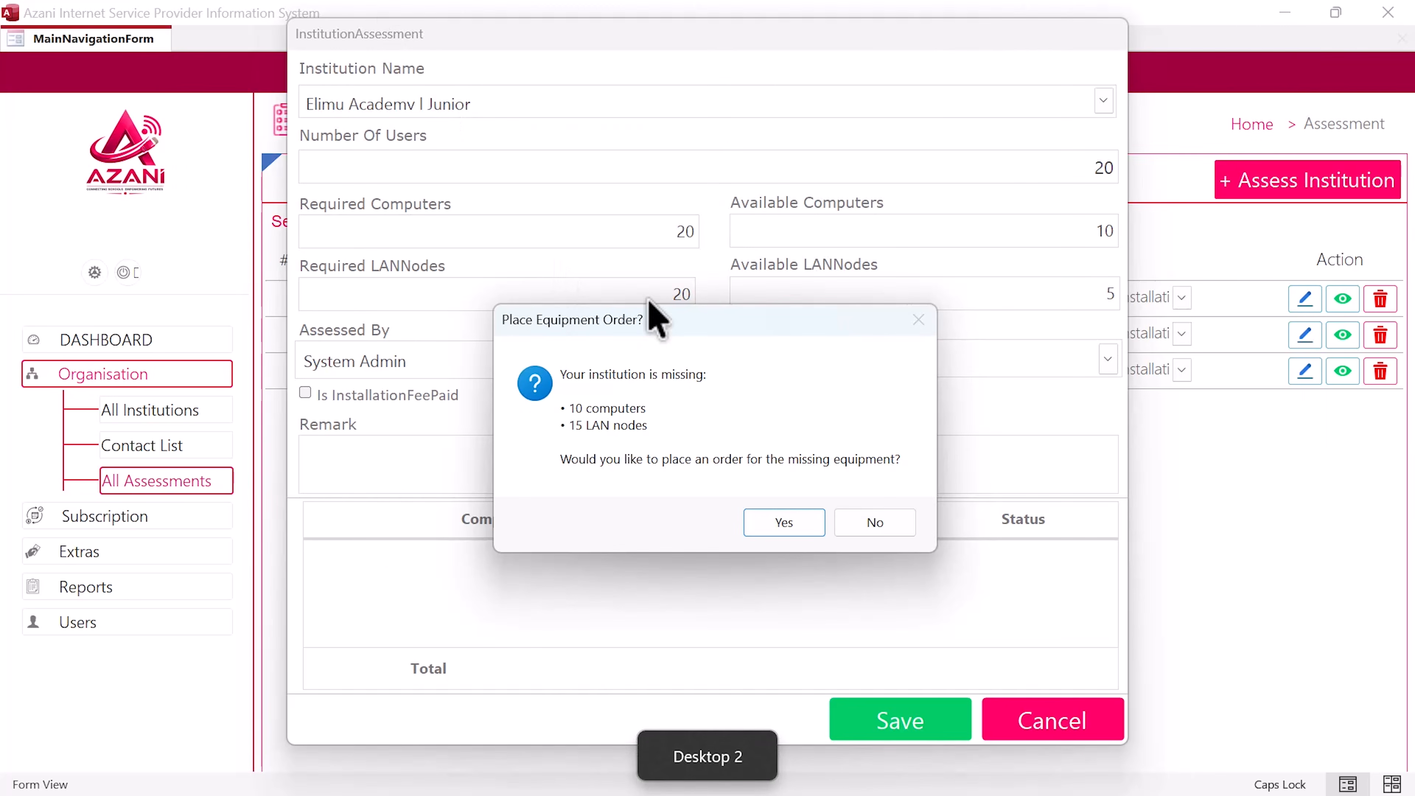
left_click(777, 521)
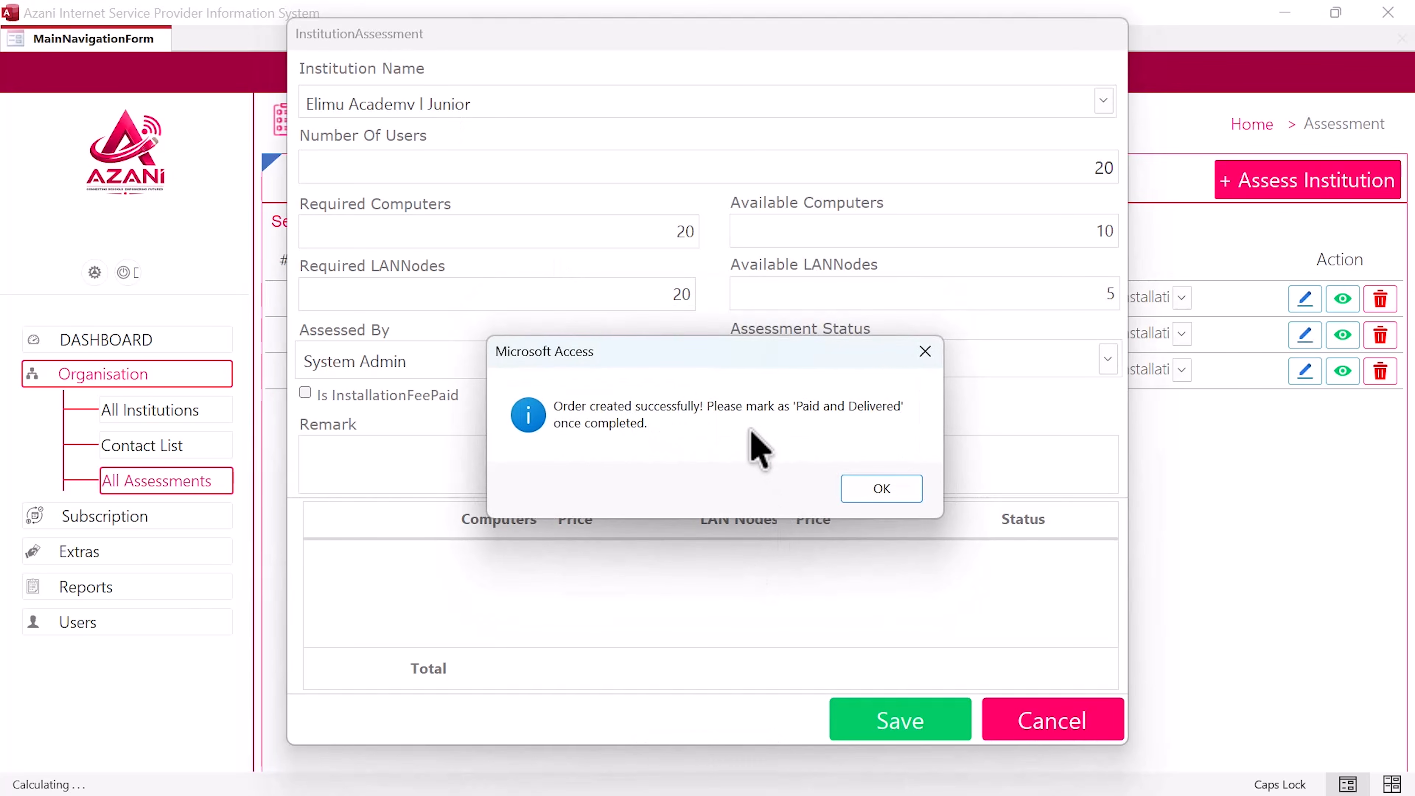
left_click(881, 489)
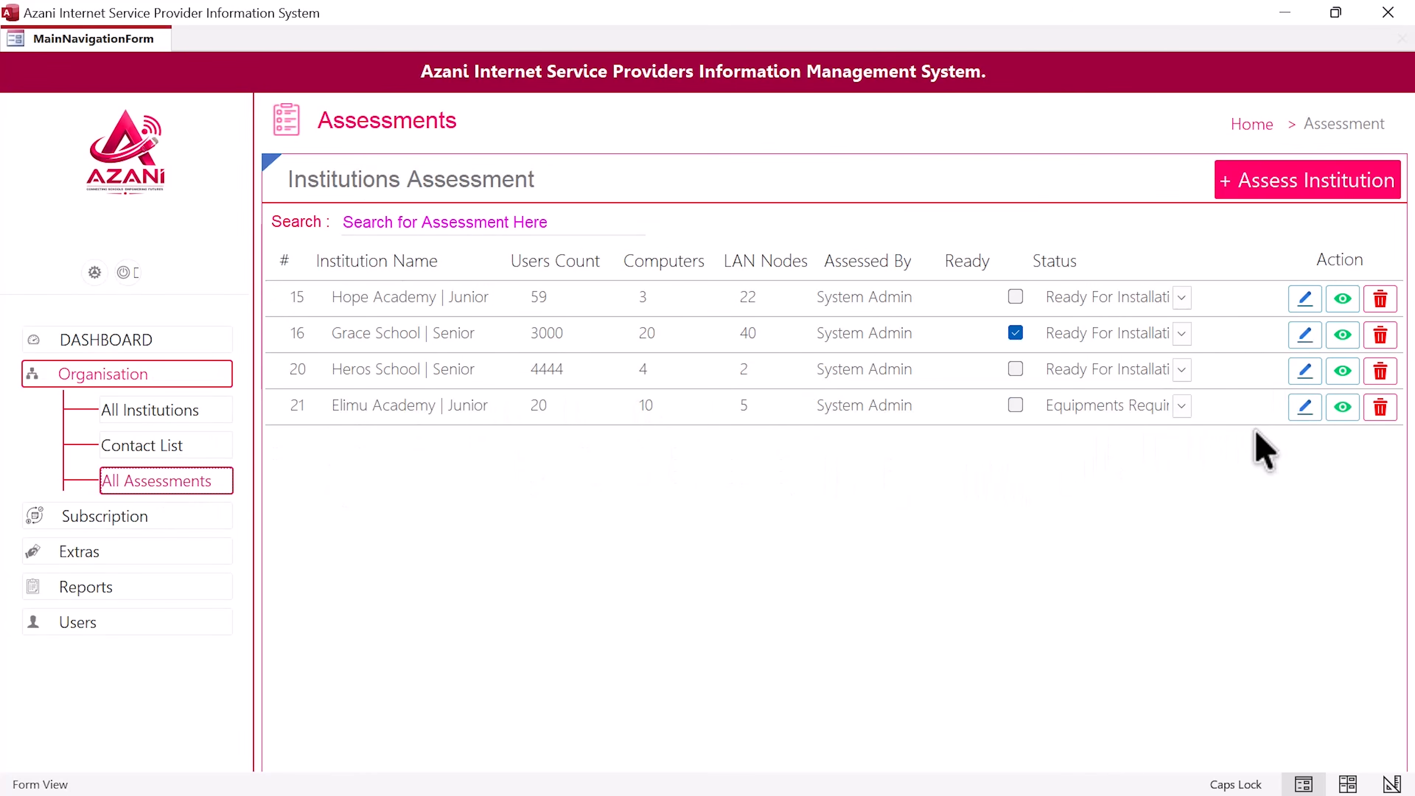
Step: Confirm delivery of Elimu Academy's equipment order, then mark its installation fee as paid
left_click(1317, 415)
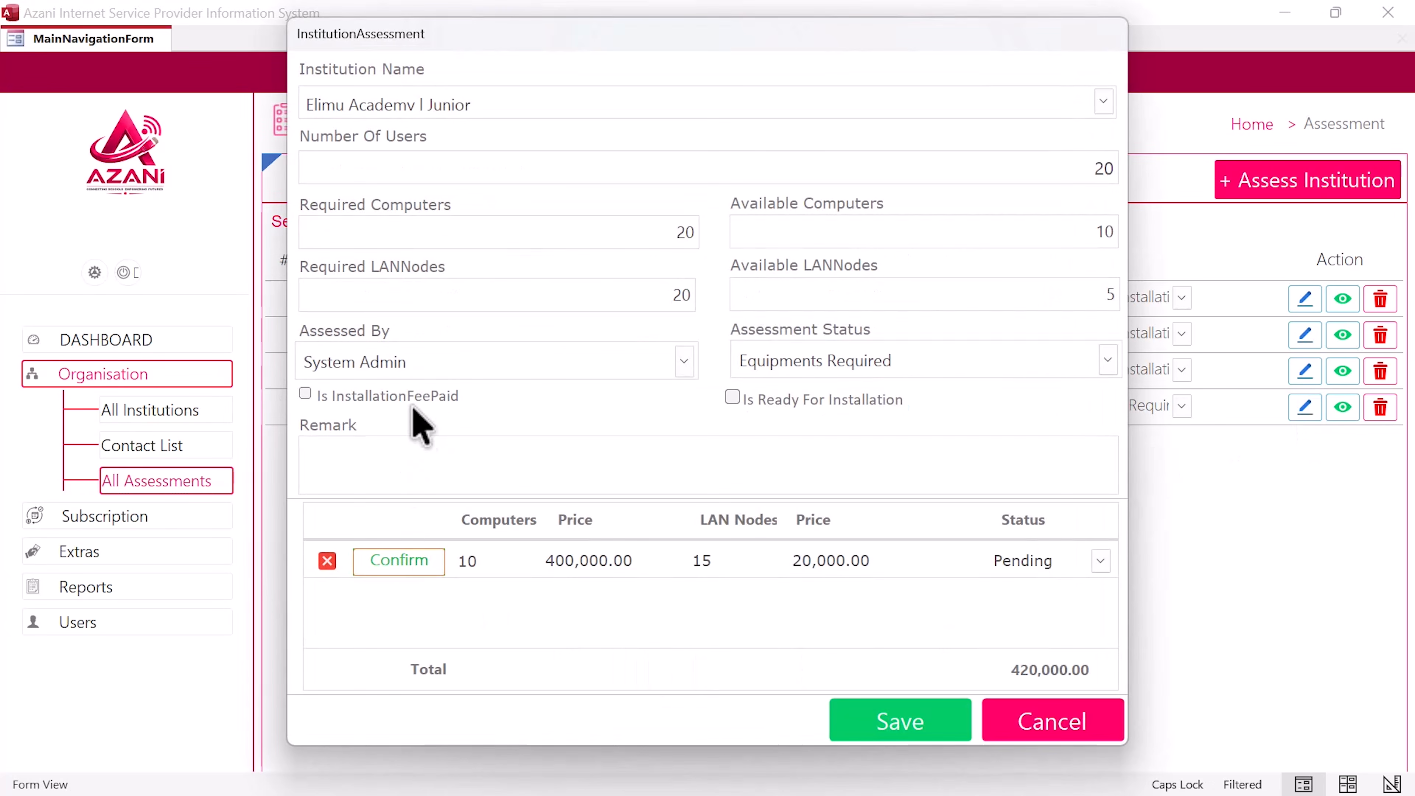
left_click(406, 568)
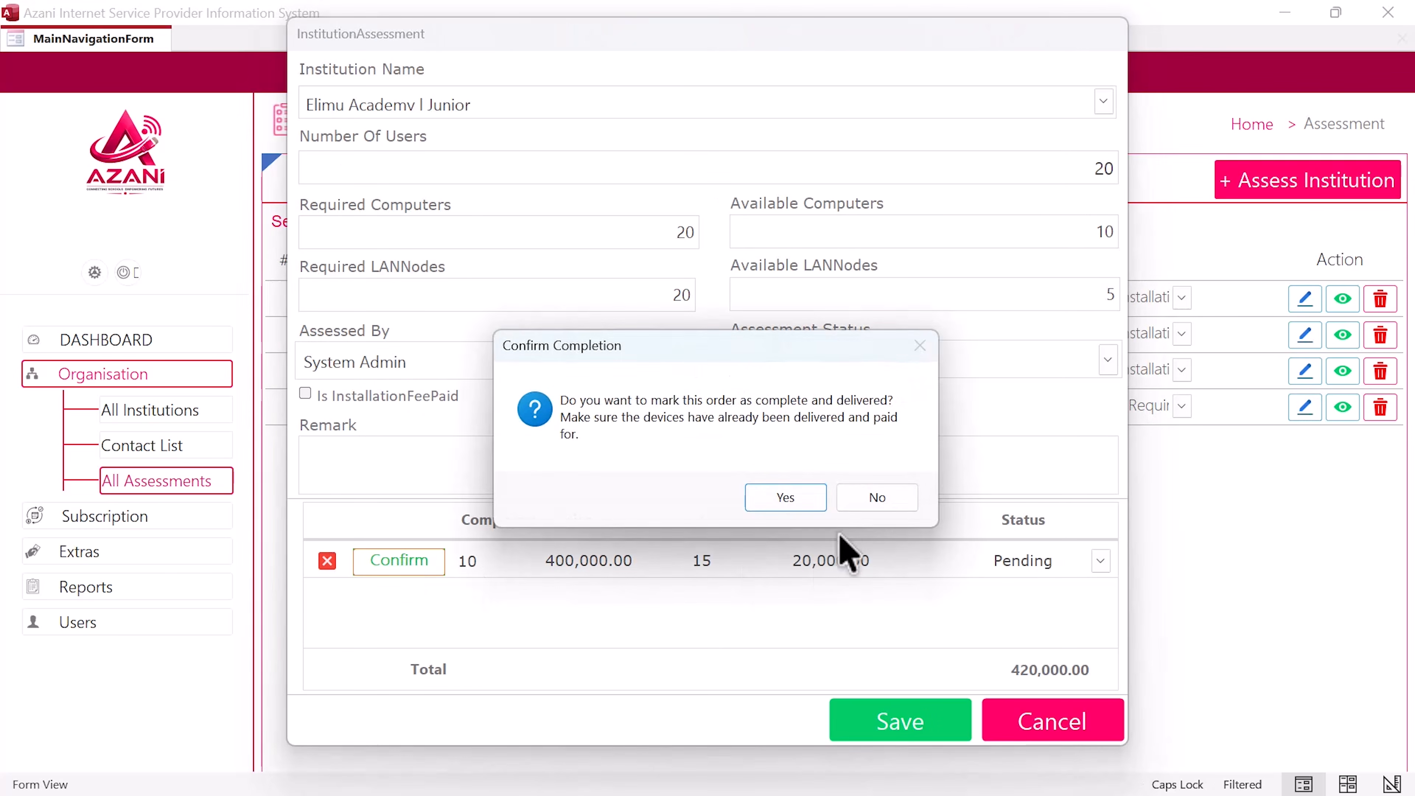
left_click(783, 495)
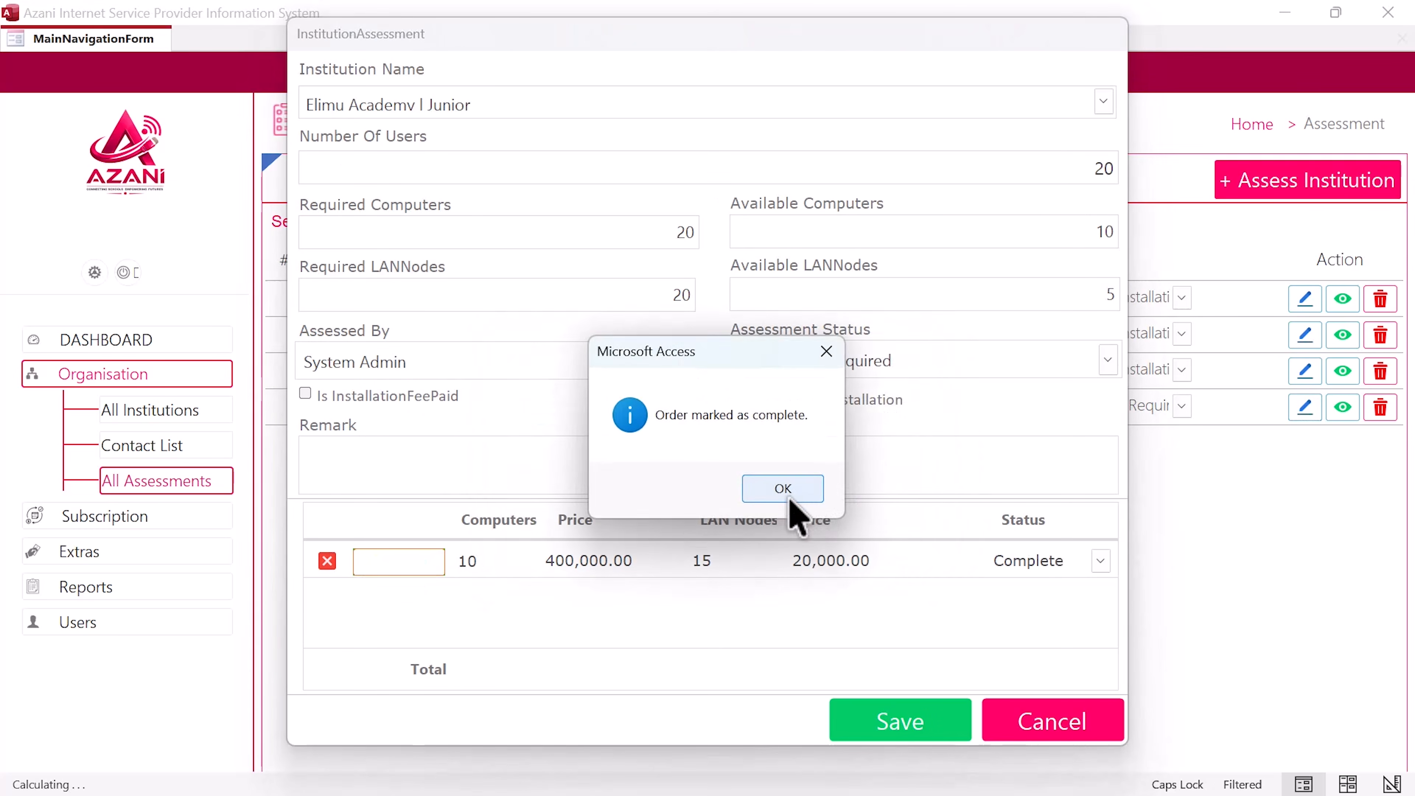
left_click(789, 496)
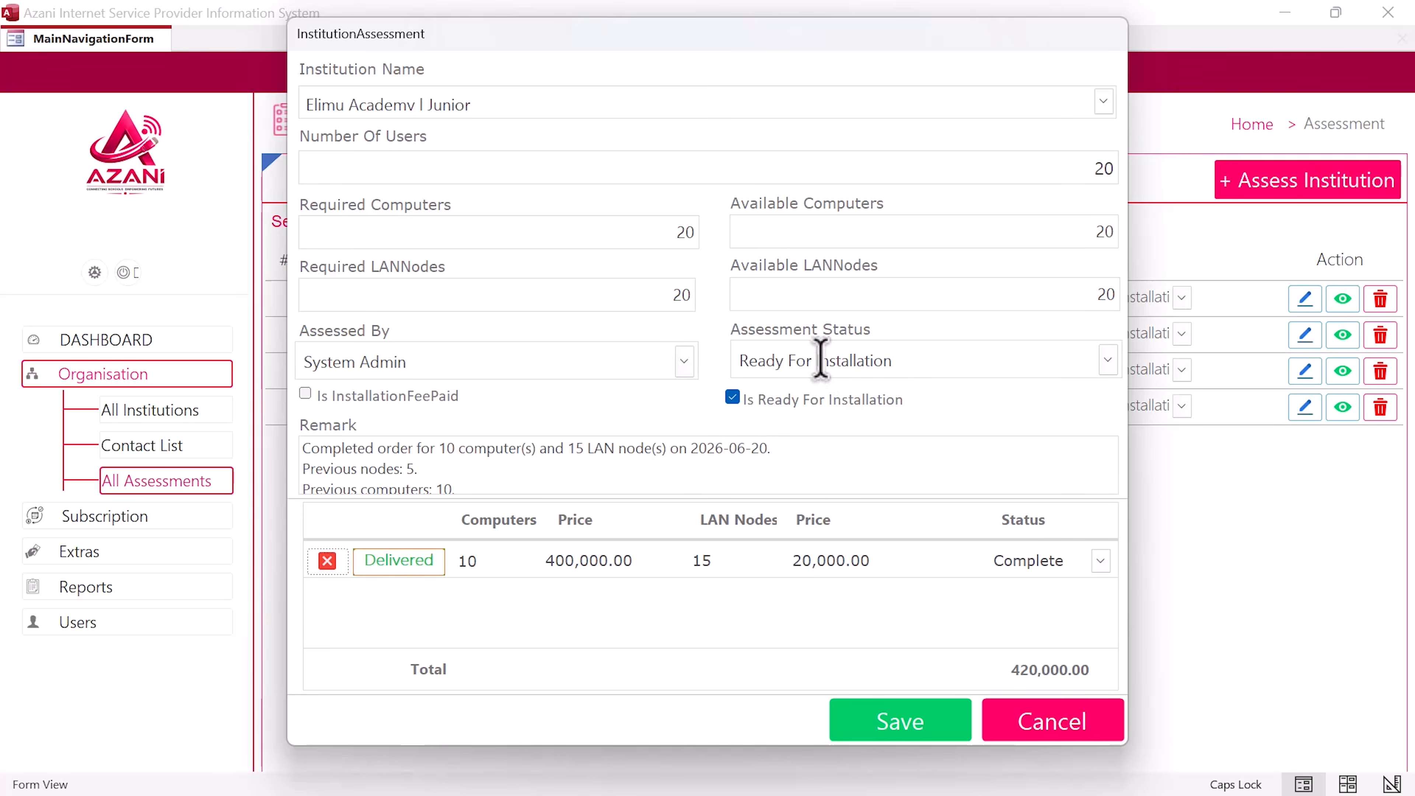
left_click_drag(798, 354, 922, 357)
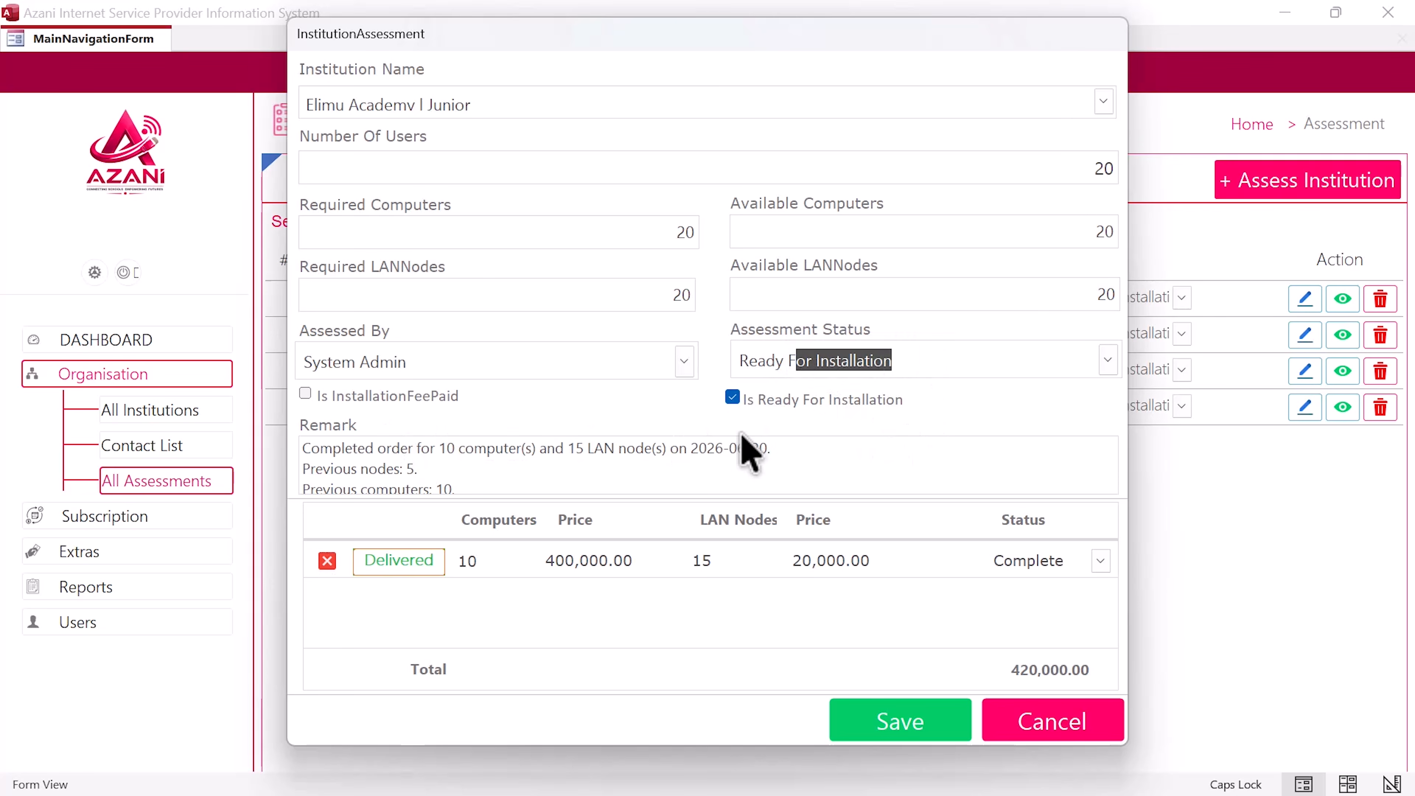
left_click(312, 404)
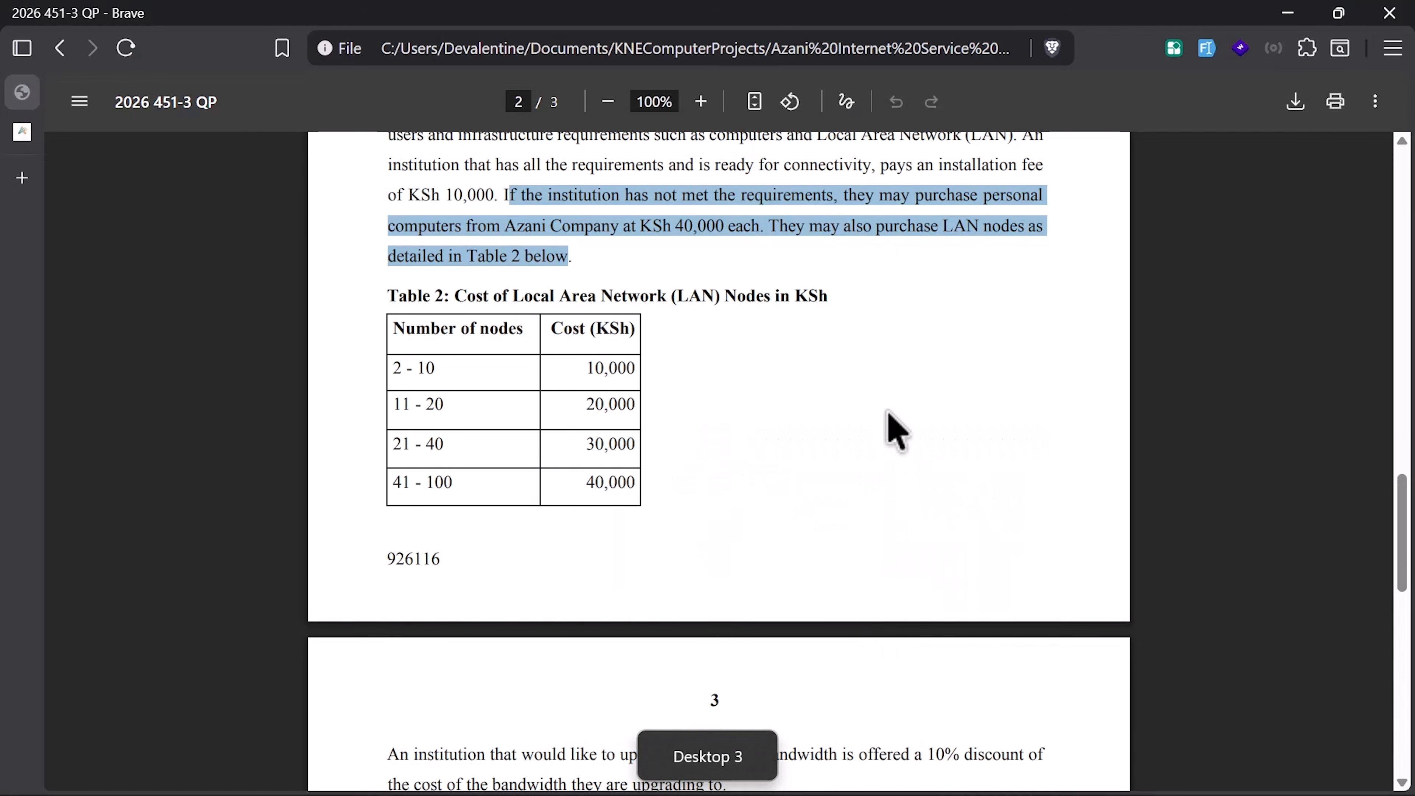
Step: Highlight the KSh 10,000 installation fee phrase in the question paper, then return to Access
scroll(853, 411, "up", 5)
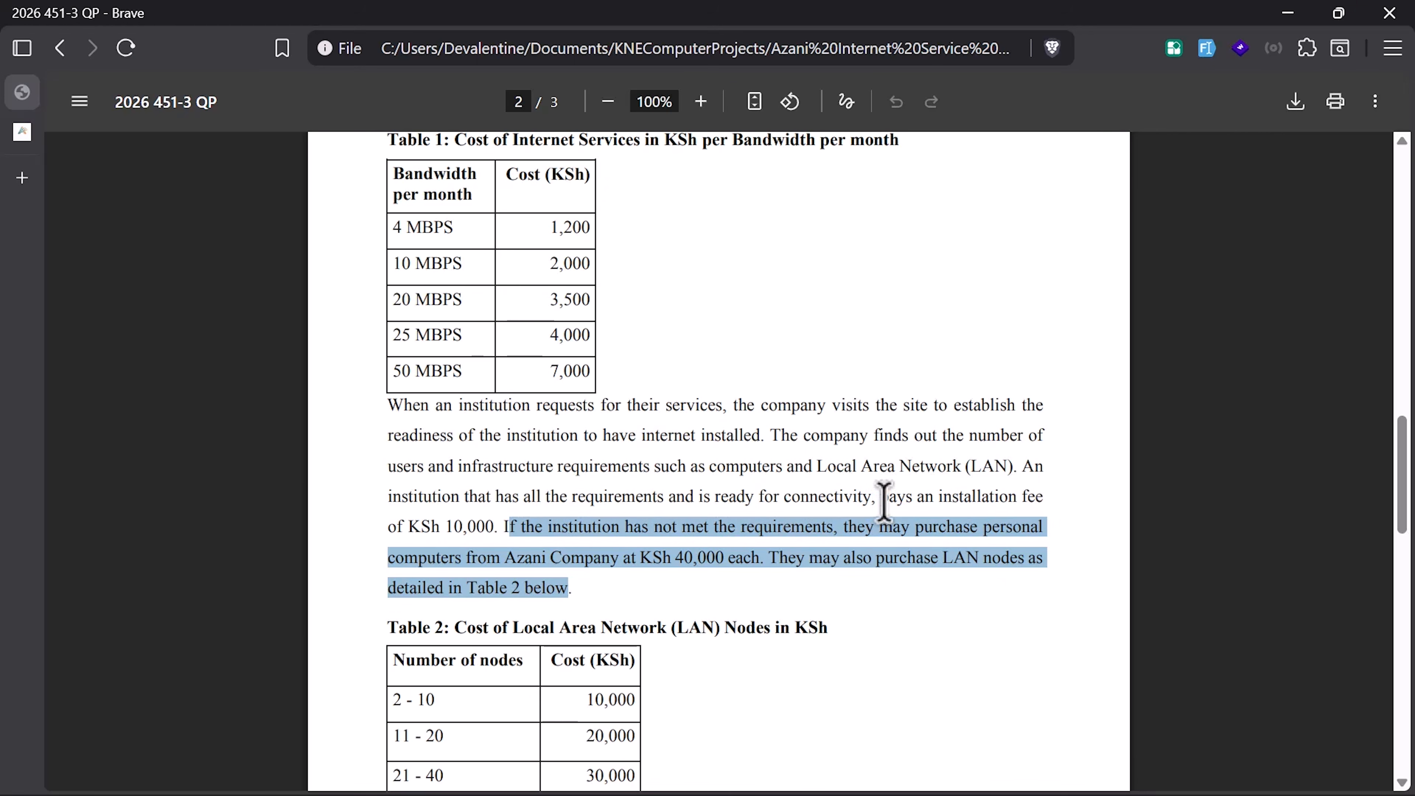
left_click_drag(880, 496, 480, 527)
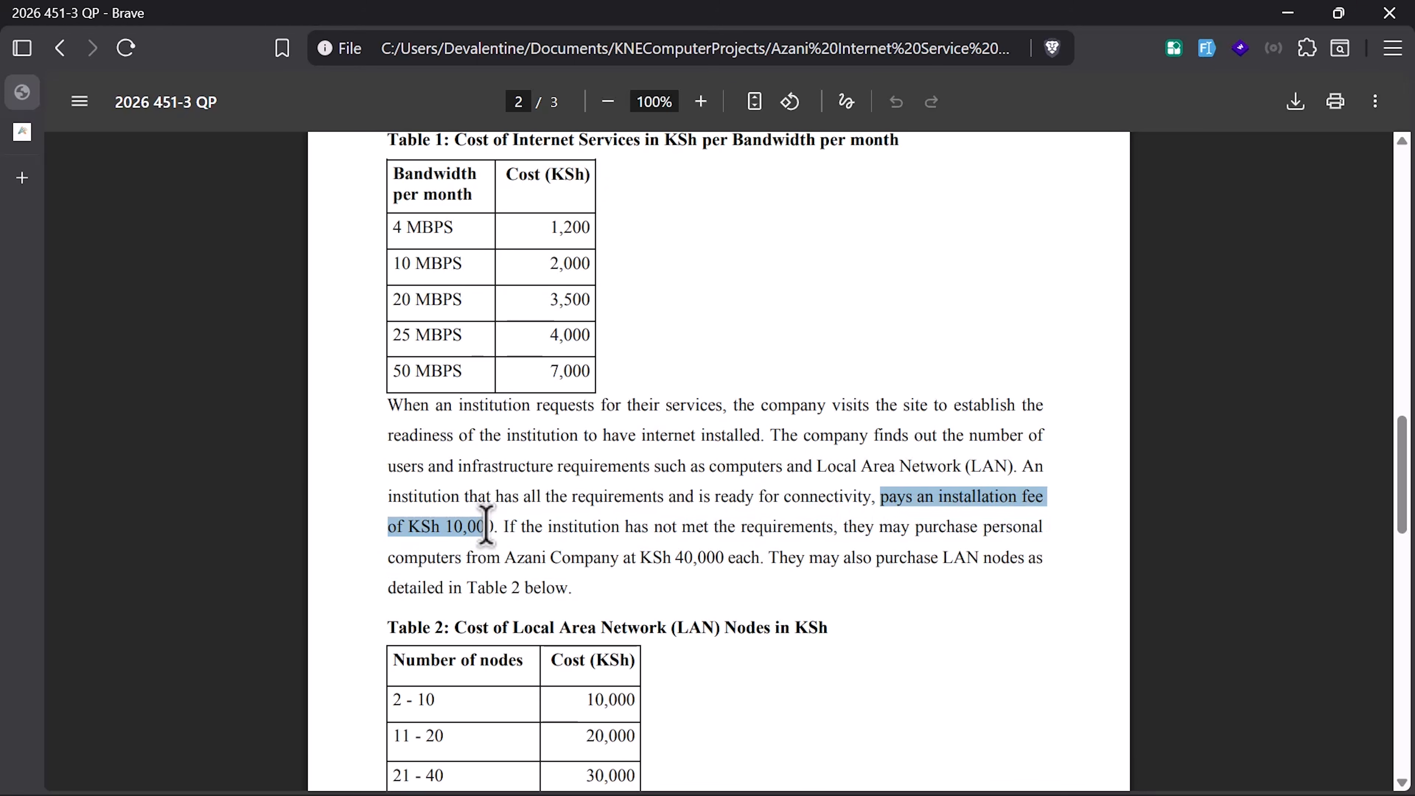
key("ctrl+super+Left")
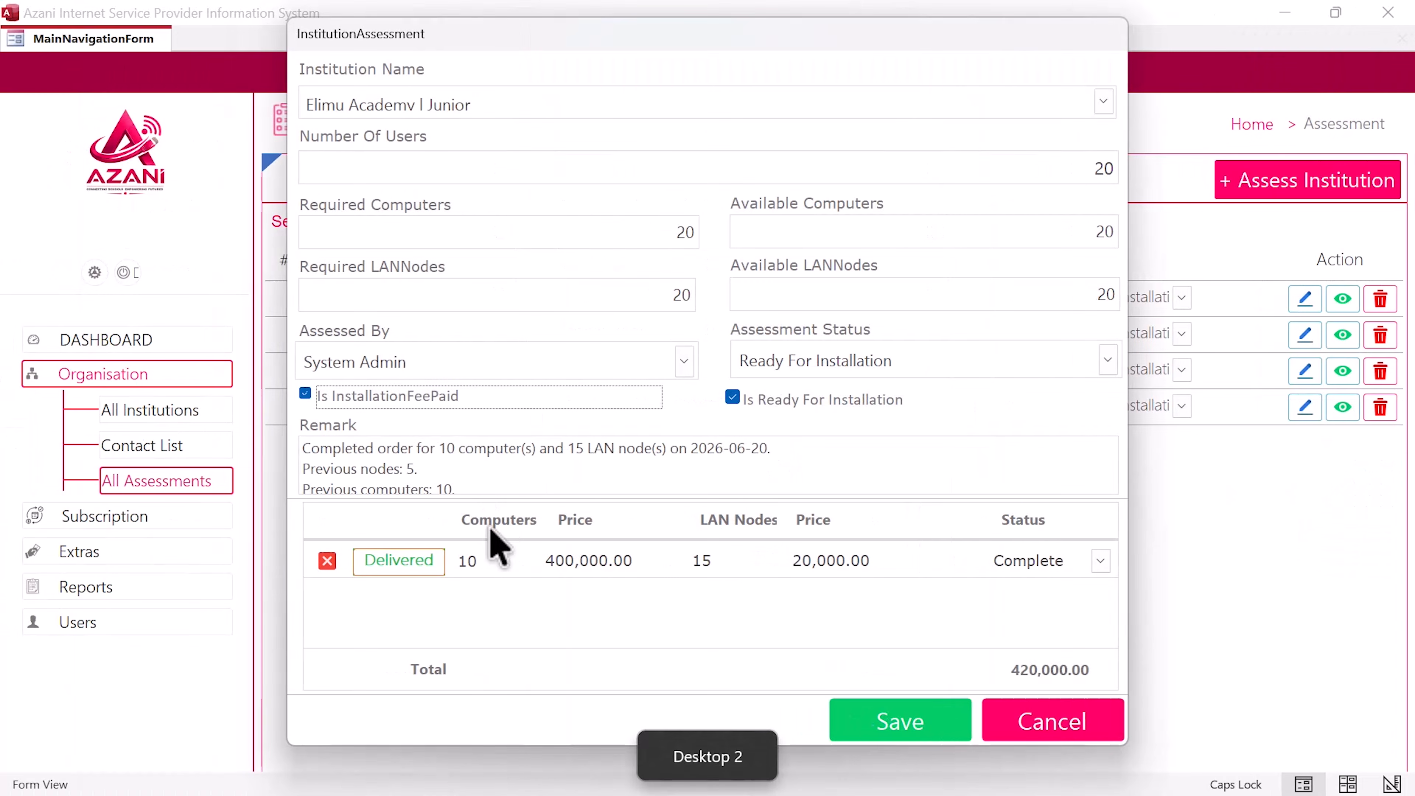
Step: Save Elimu Academy's assessment and move the Create Subscription prompt aside
left_click(903, 720)
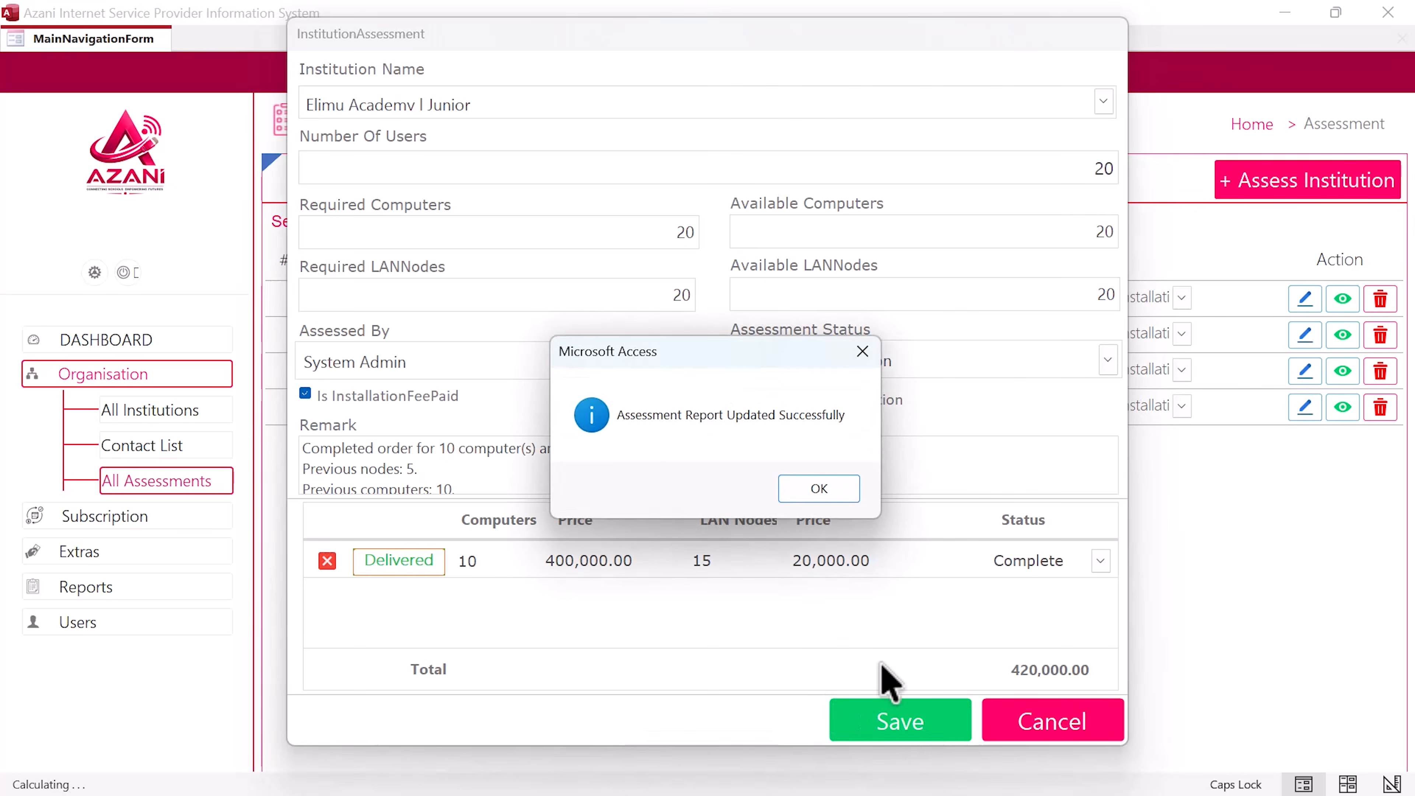
left_click(820, 489)
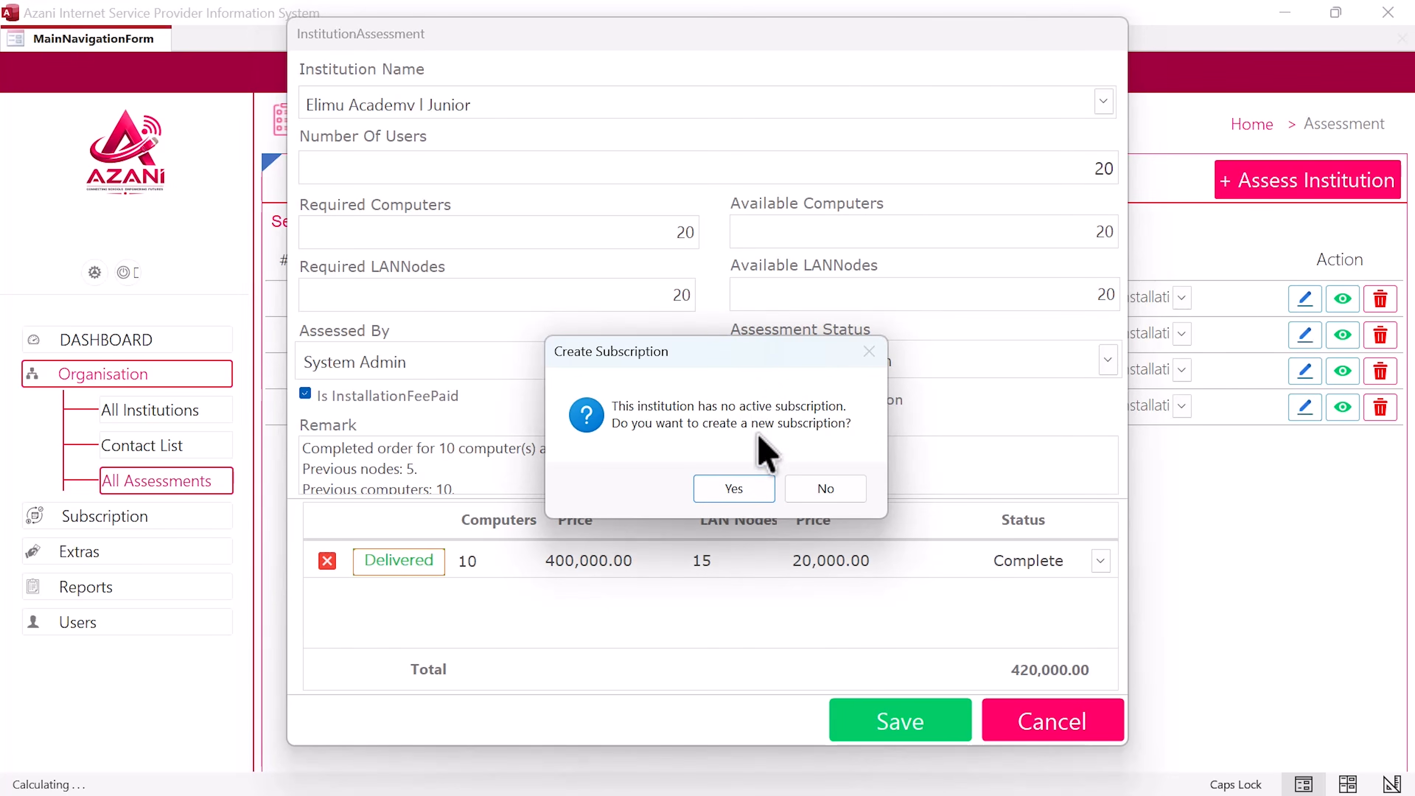
left_click_drag(772, 360, 711, 326)
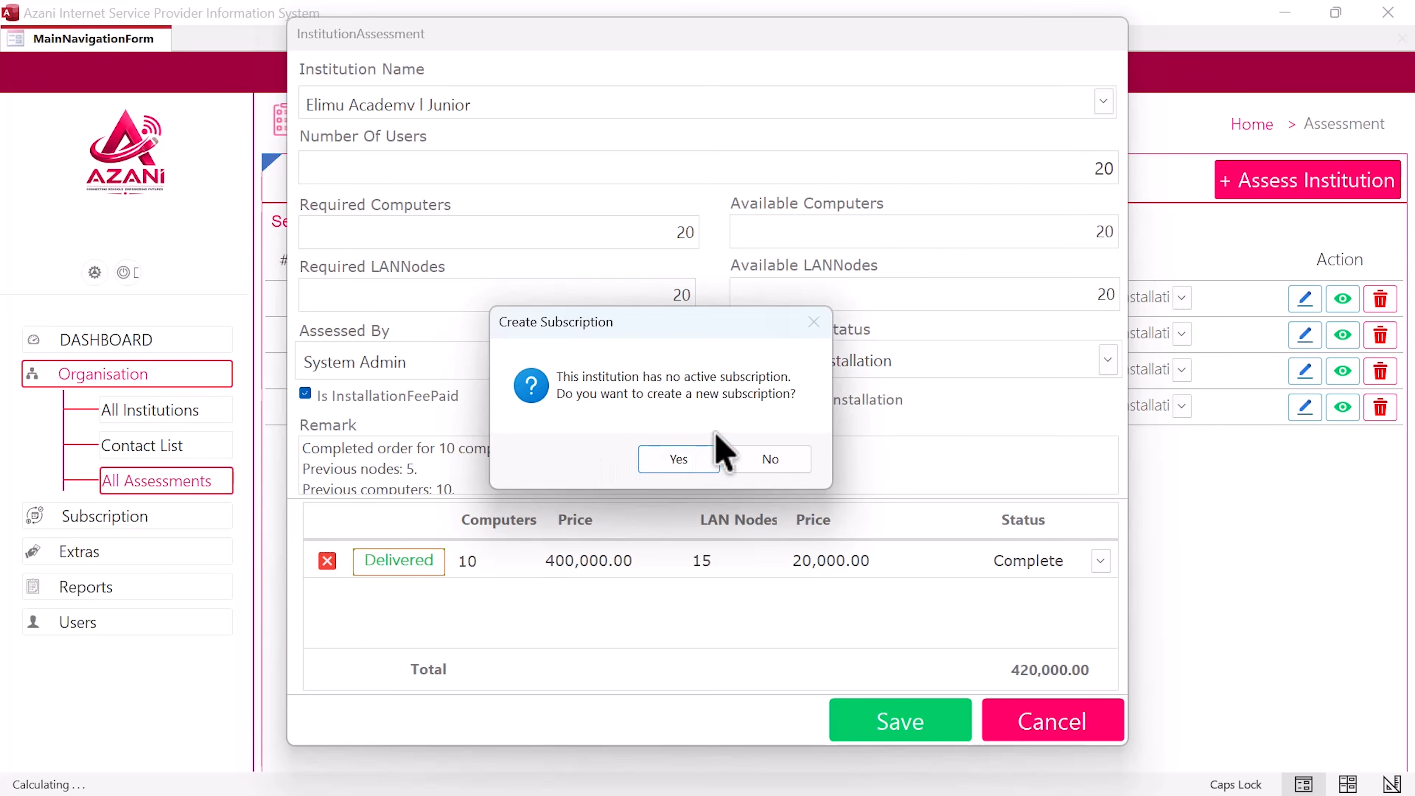
key("ctrl+super+Right")
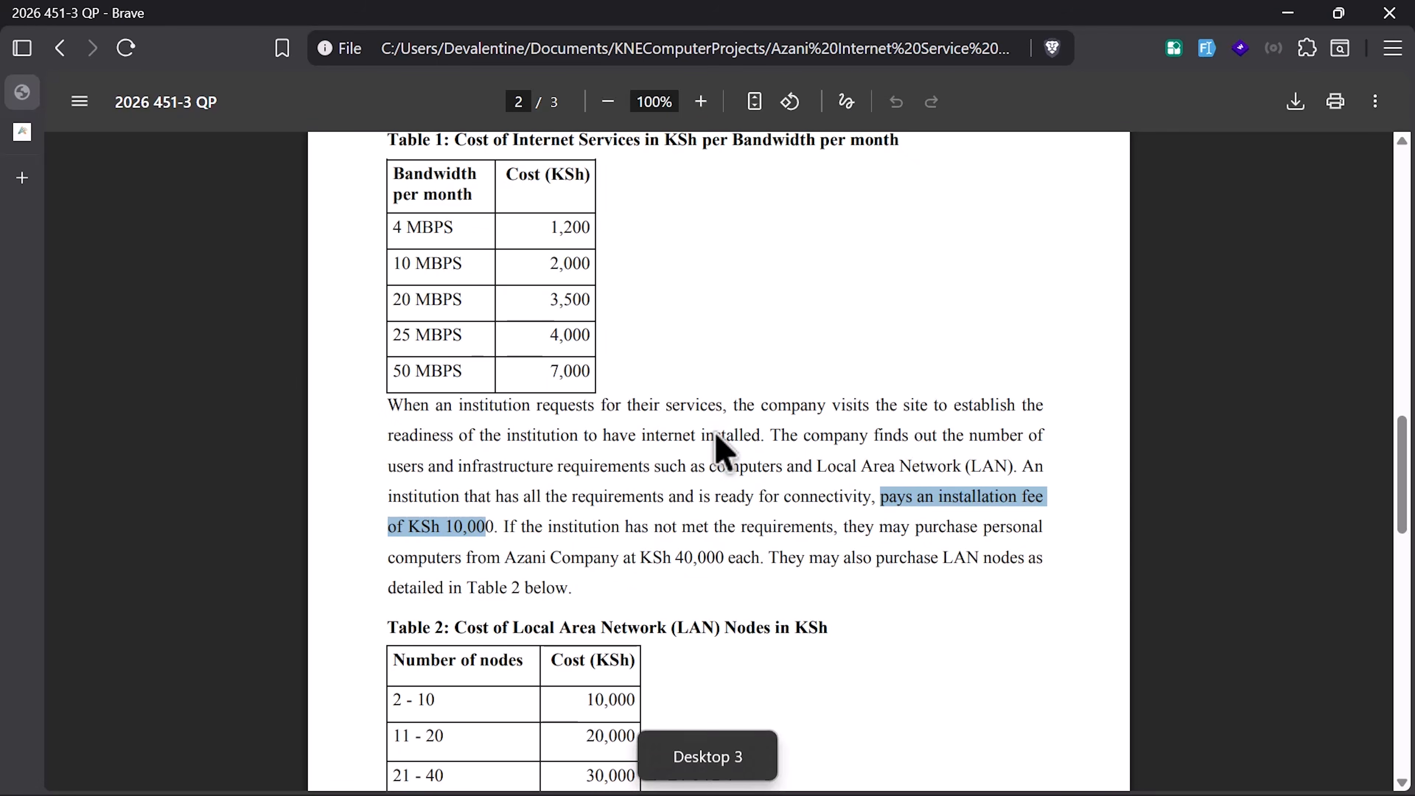
Step: Highlight the monthly payments requirement on page 3 of the question paper
scroll(719, 417, "down", 2)
scroll(485, 510, "up", 12)
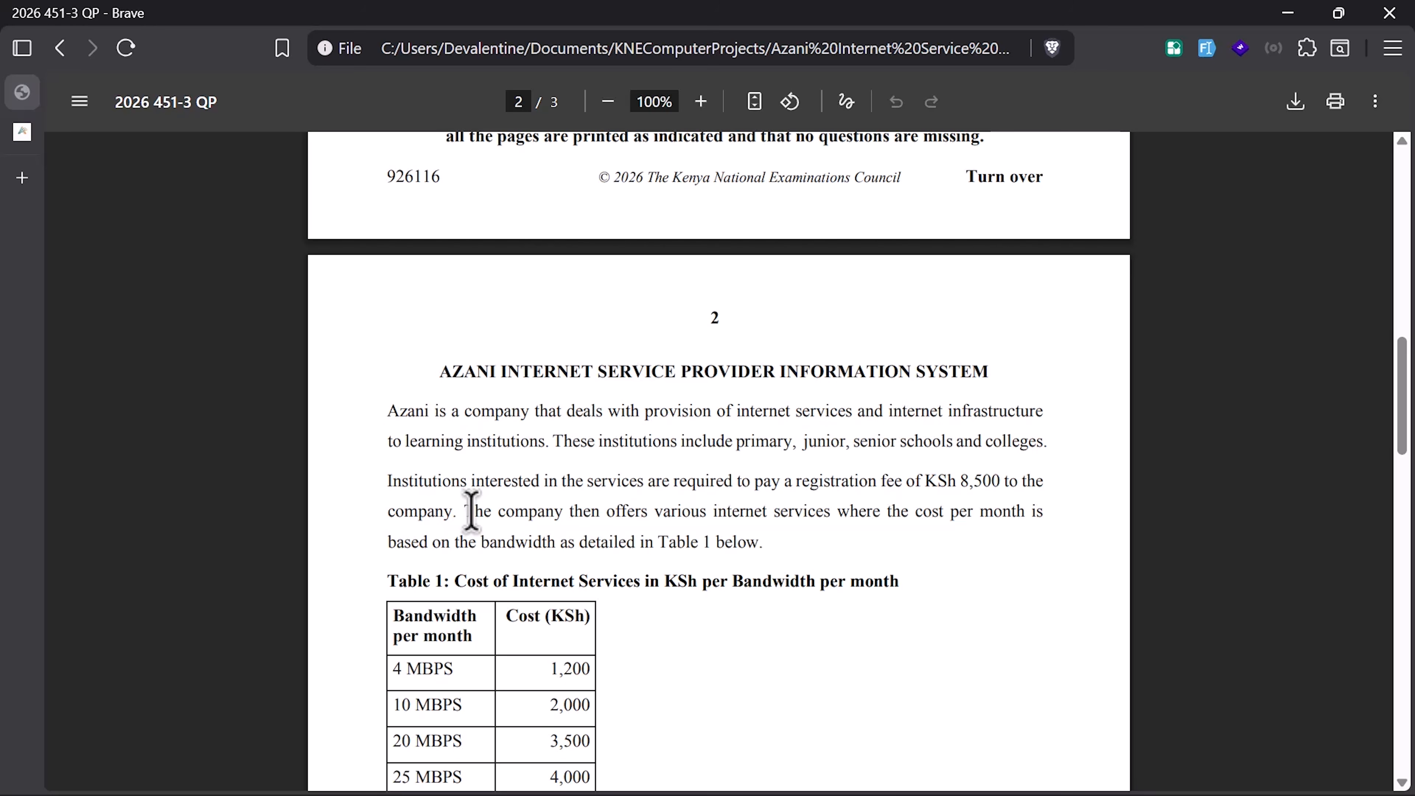
left_click_drag(477, 512, 529, 512)
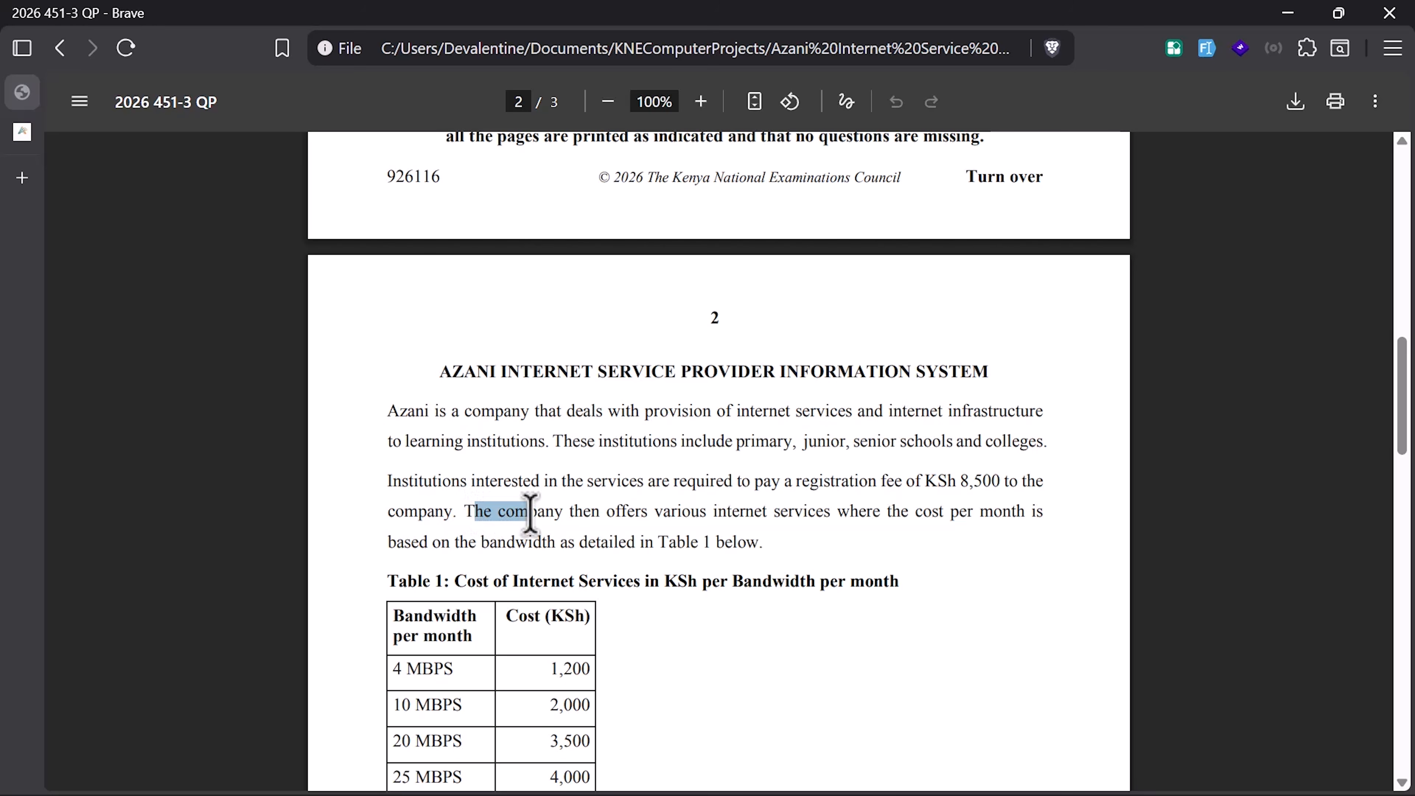
scroll(502, 569, "down", 2)
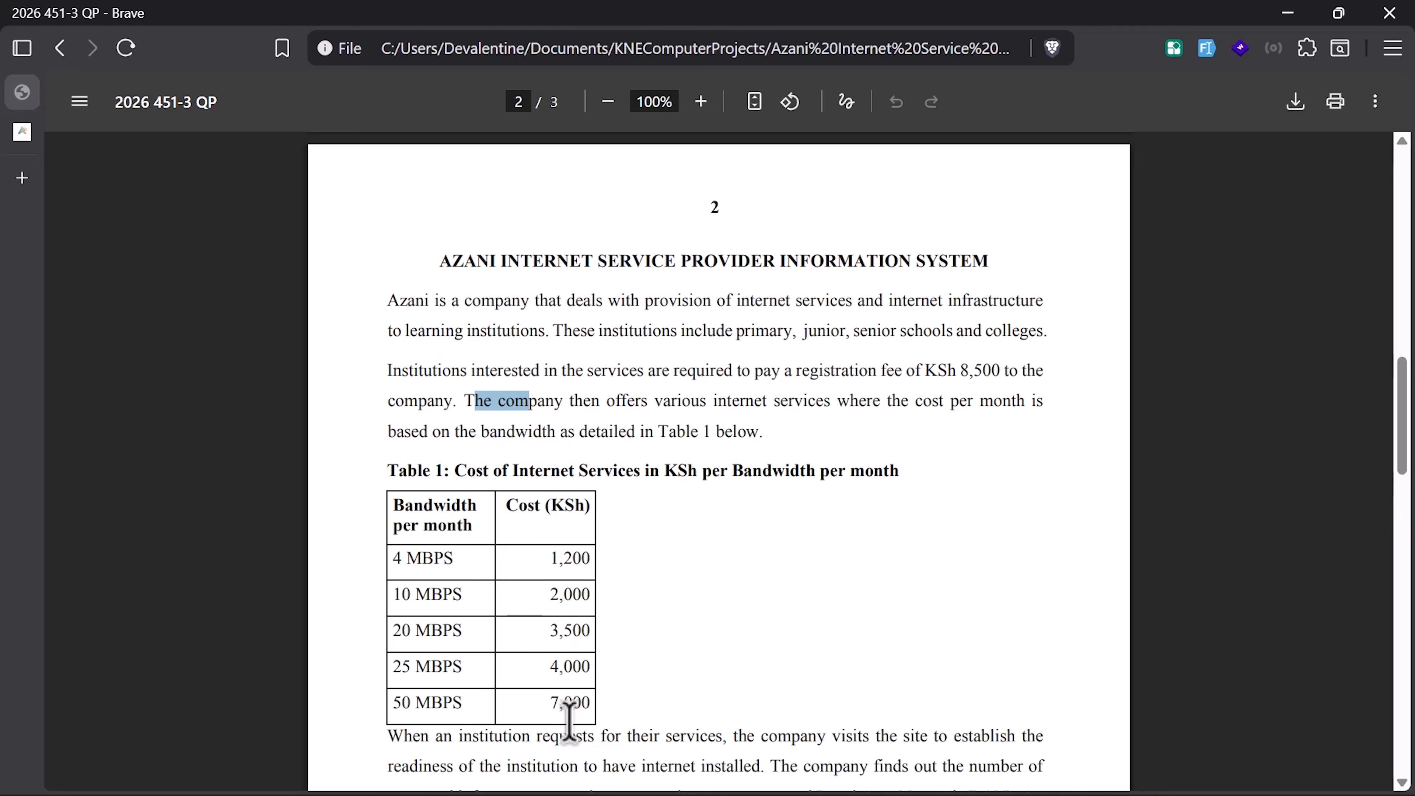
scroll(736, 594, "down", 12)
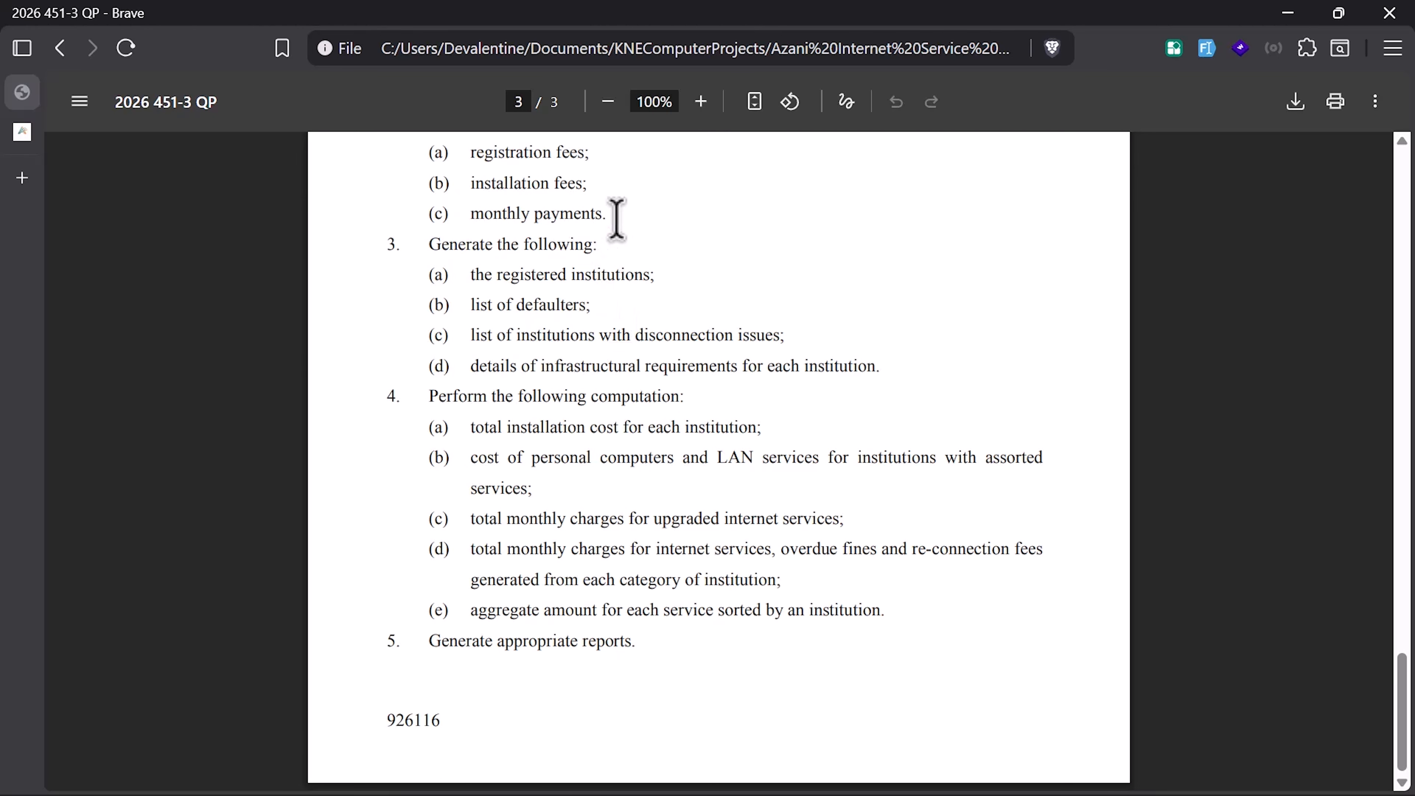
left_click_drag(613, 215, 503, 216)
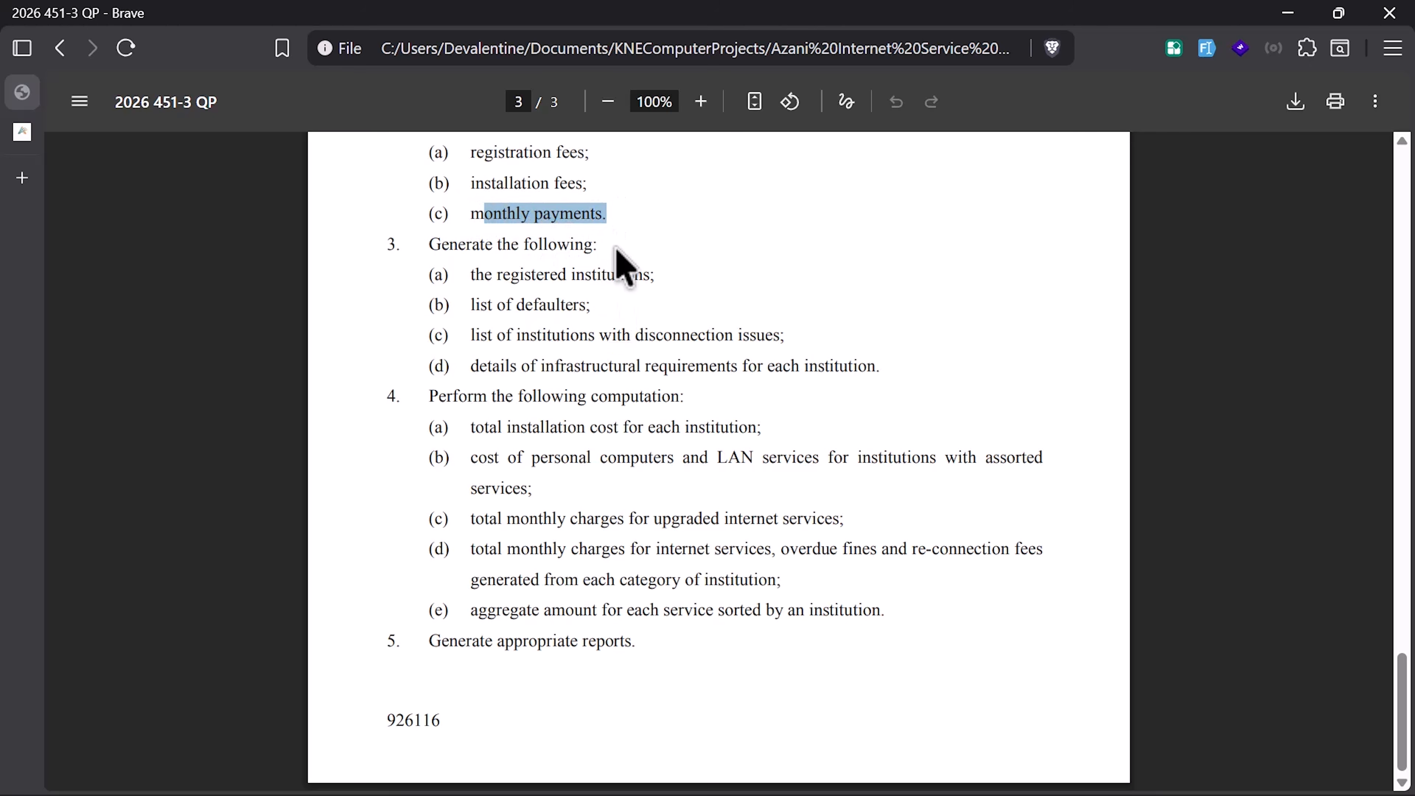
key("ctrl+super+Right")
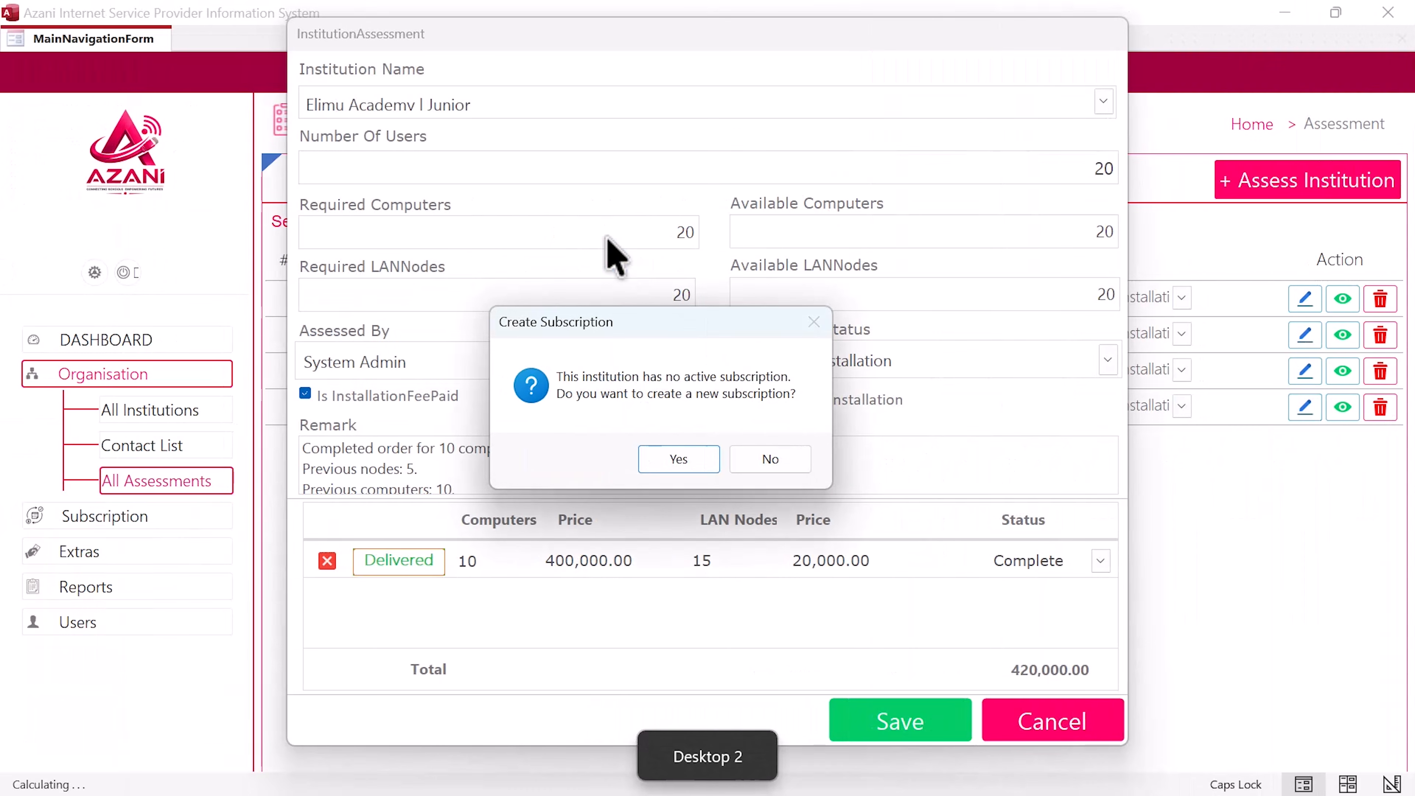
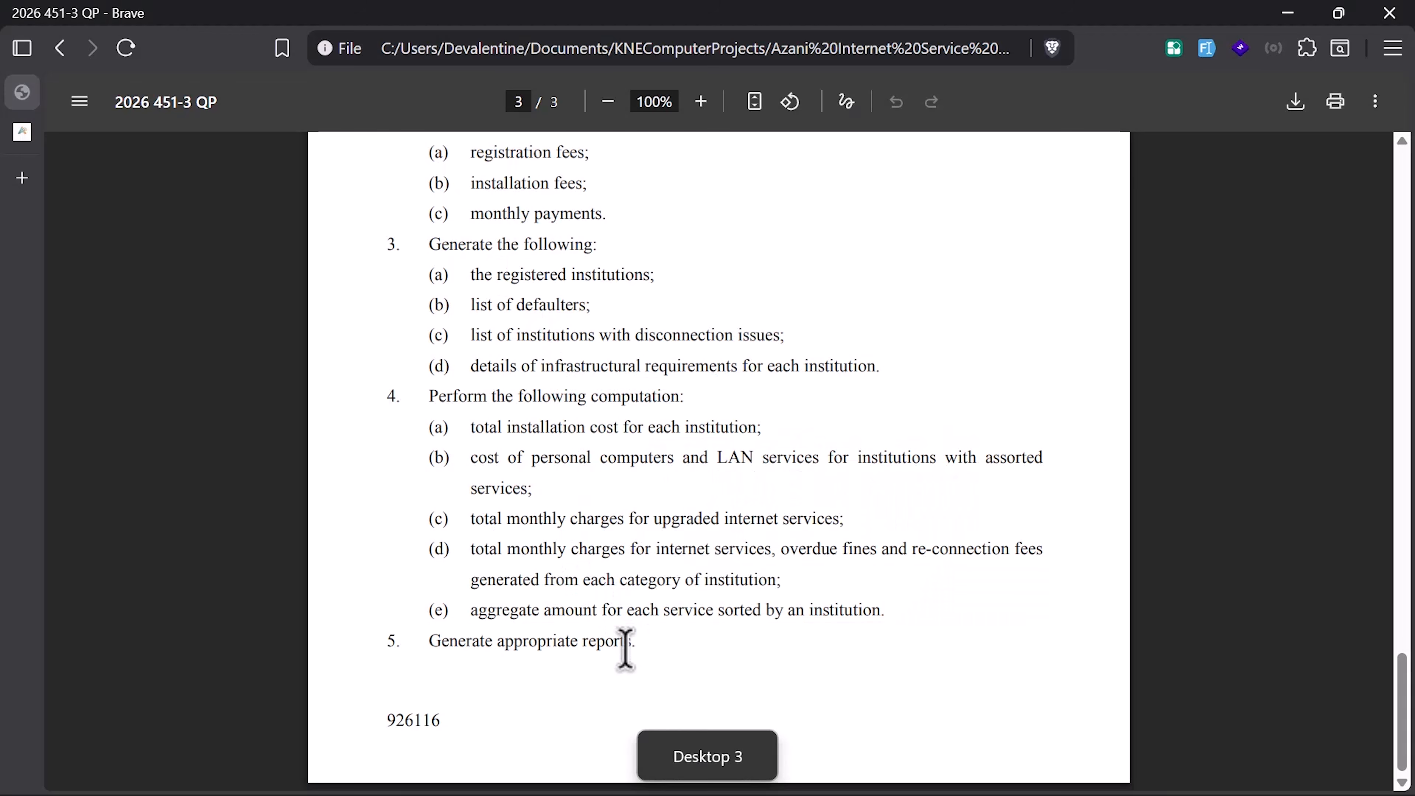
Step: Highlight the 'appropriate reports' and 'Generate the following' requirements on page 3 of the exam paper
left_click_drag(626, 648, 437, 647)
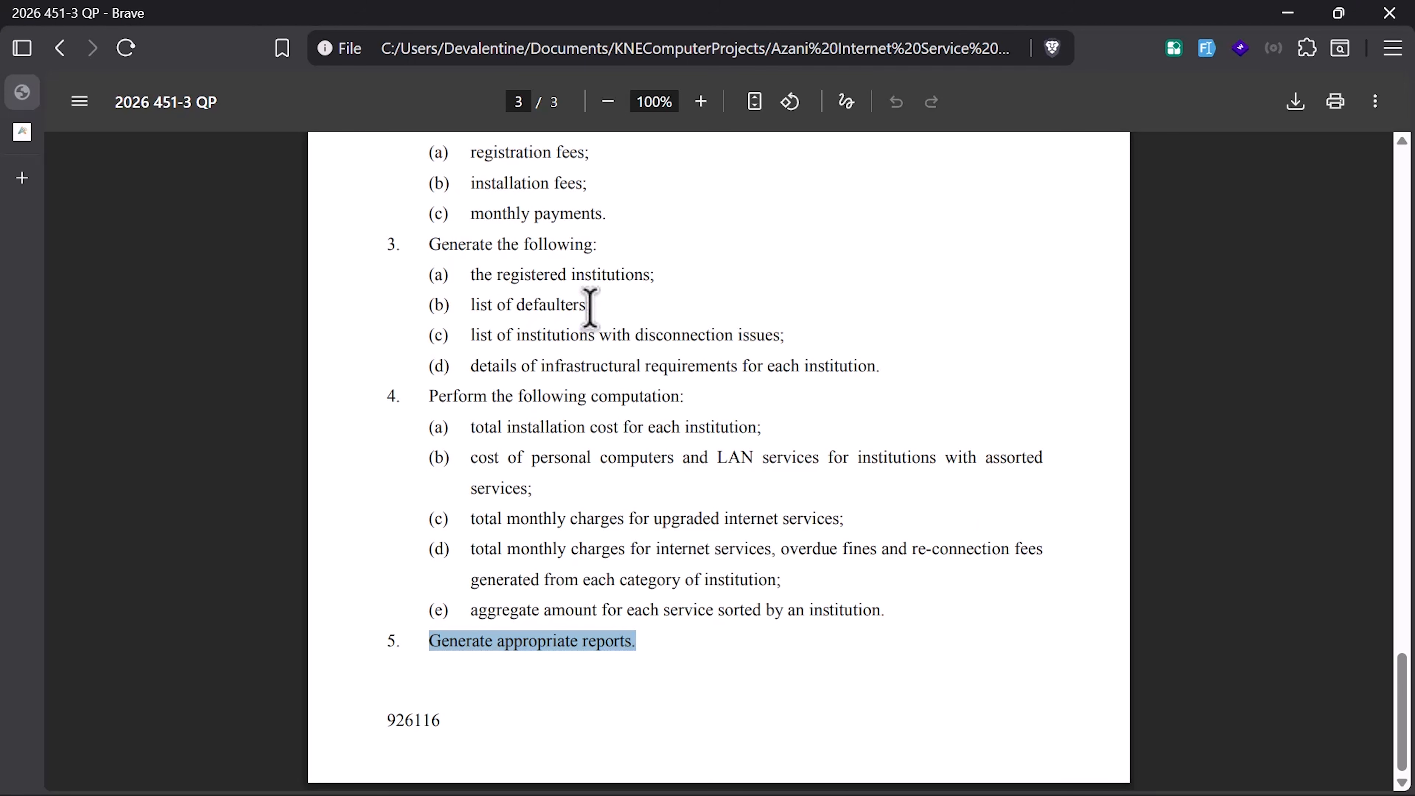
left_click_drag(597, 249, 504, 250)
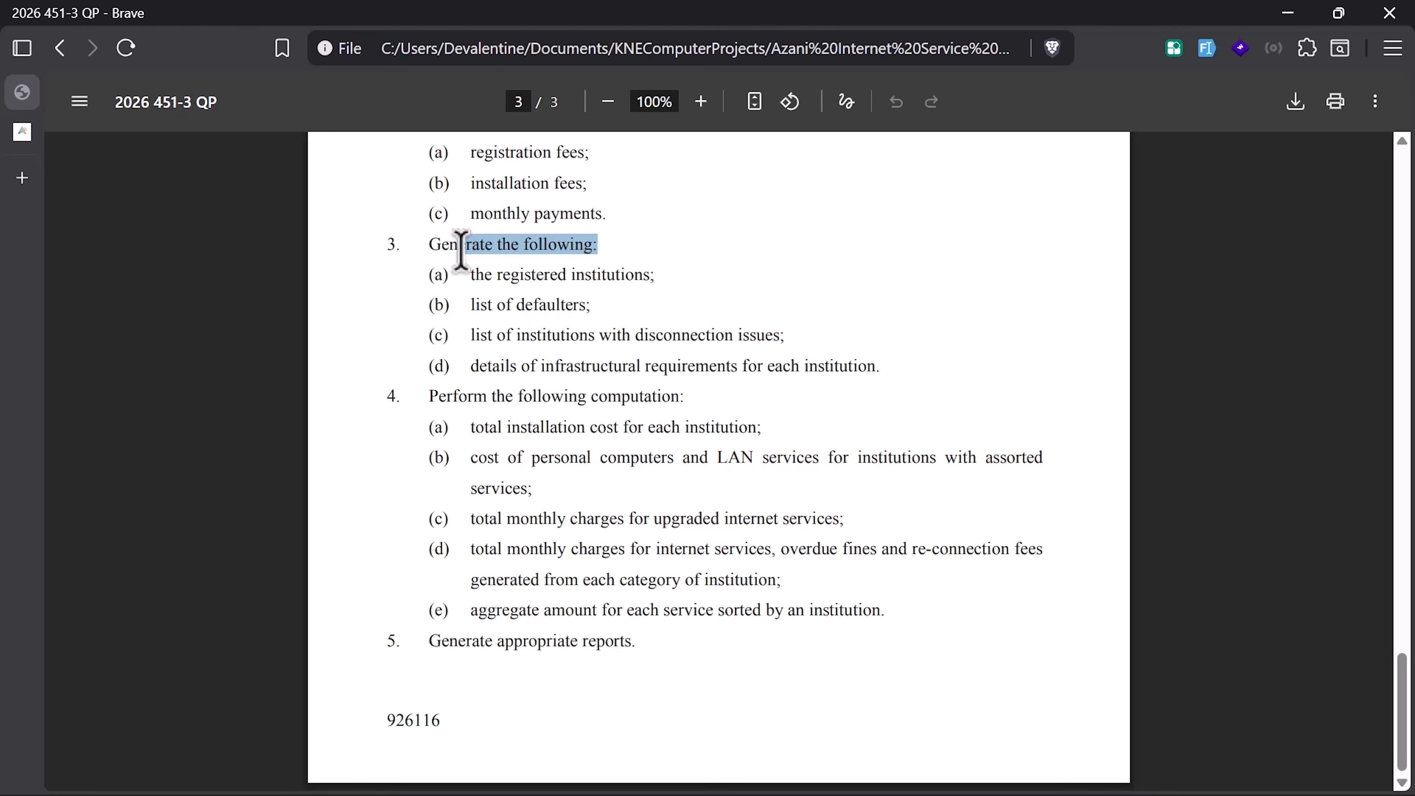
Step: Back in Access, preview the Registered Institutions report
key("ctrl+super+Left")
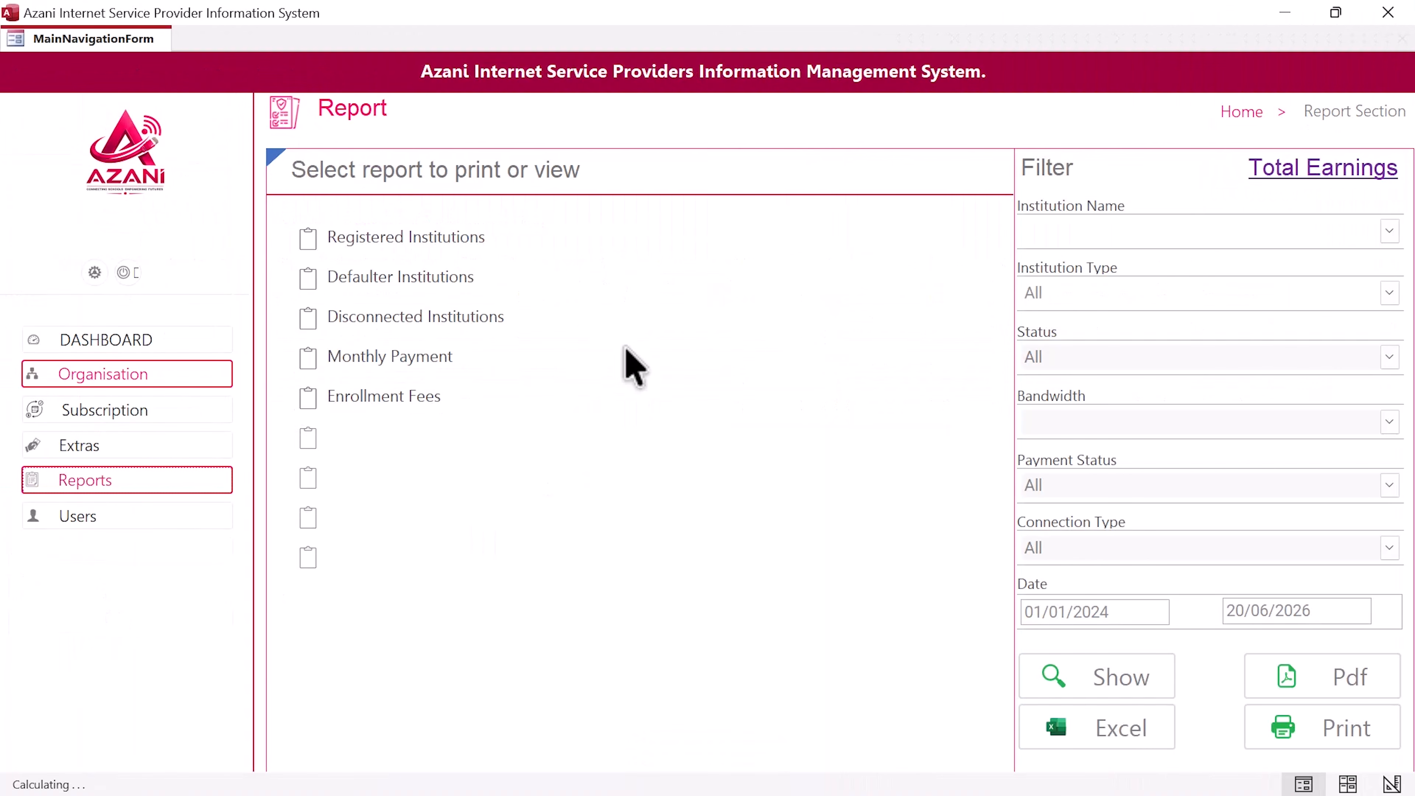
key("ctrl+super+Right")
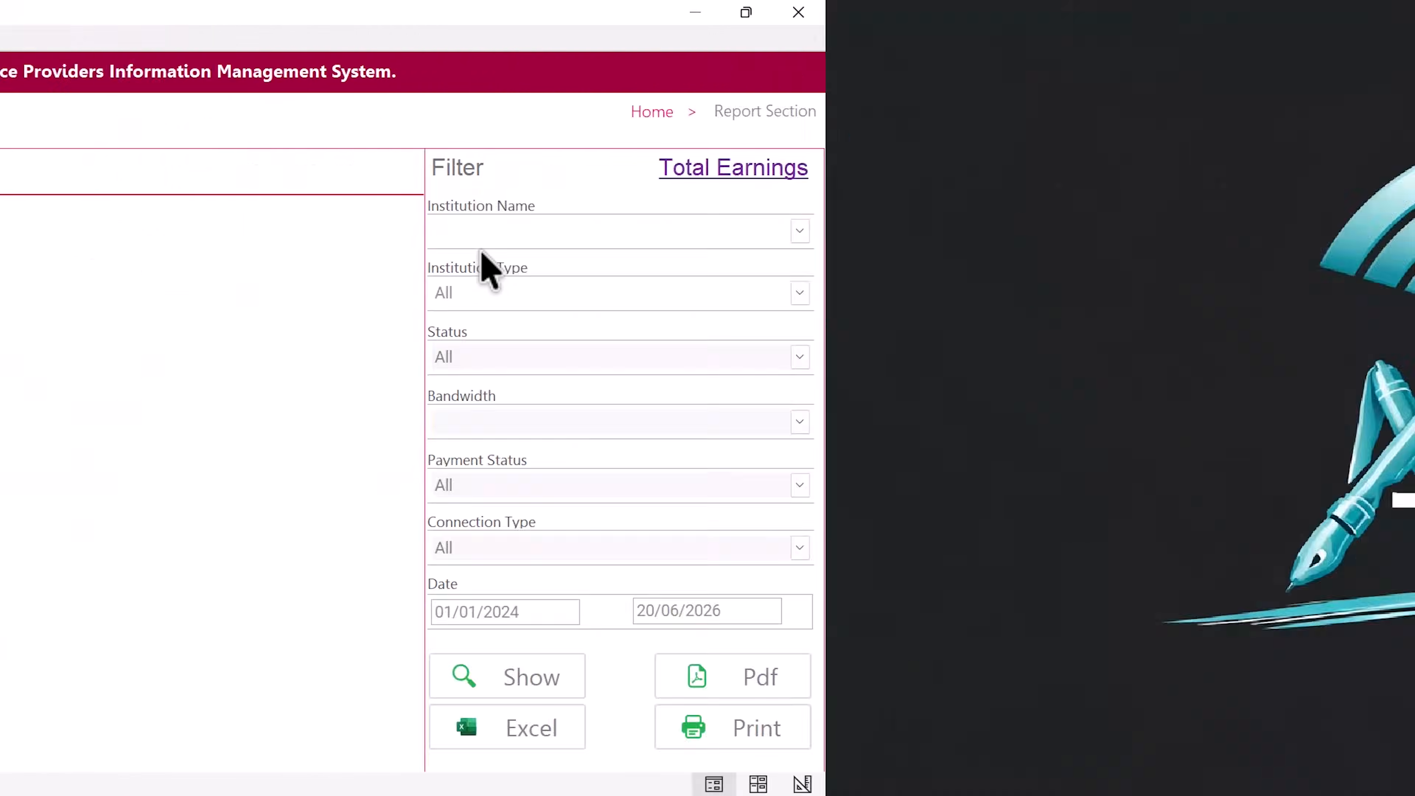
key("ctrl+super+Left")
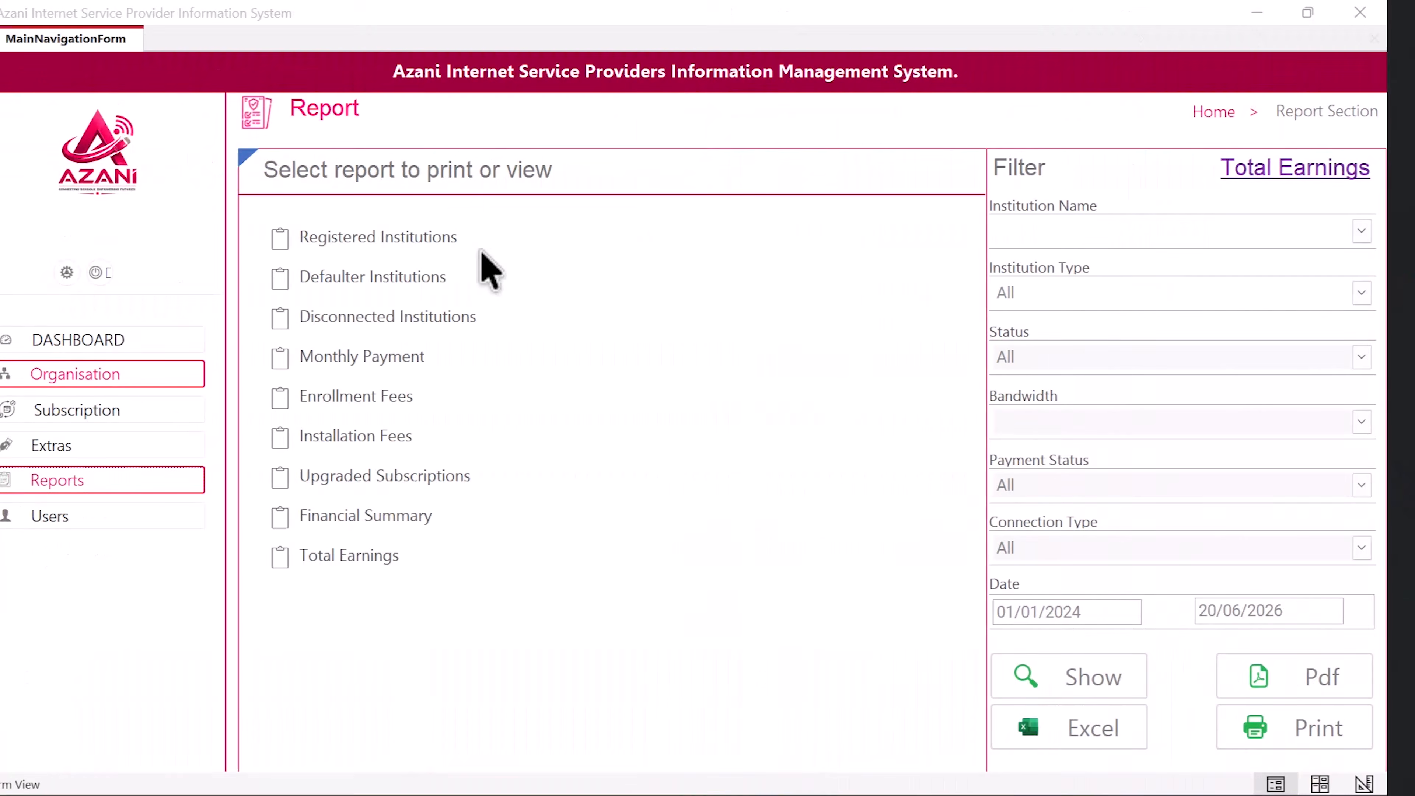
left_click(472, 238)
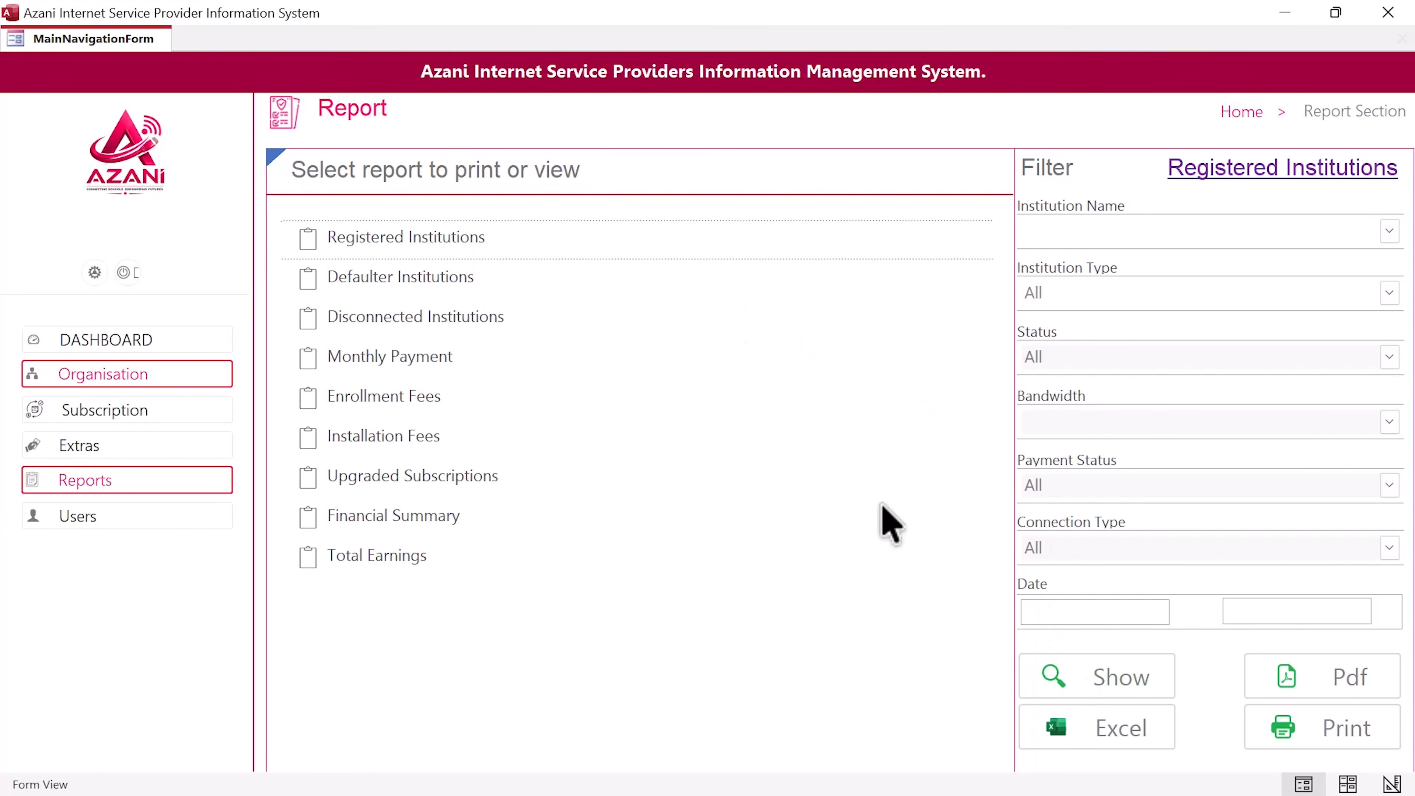
left_click(1089, 688)
Step: Zoom the preview in and out to check the six institutions, then close it
left_click(623, 201)
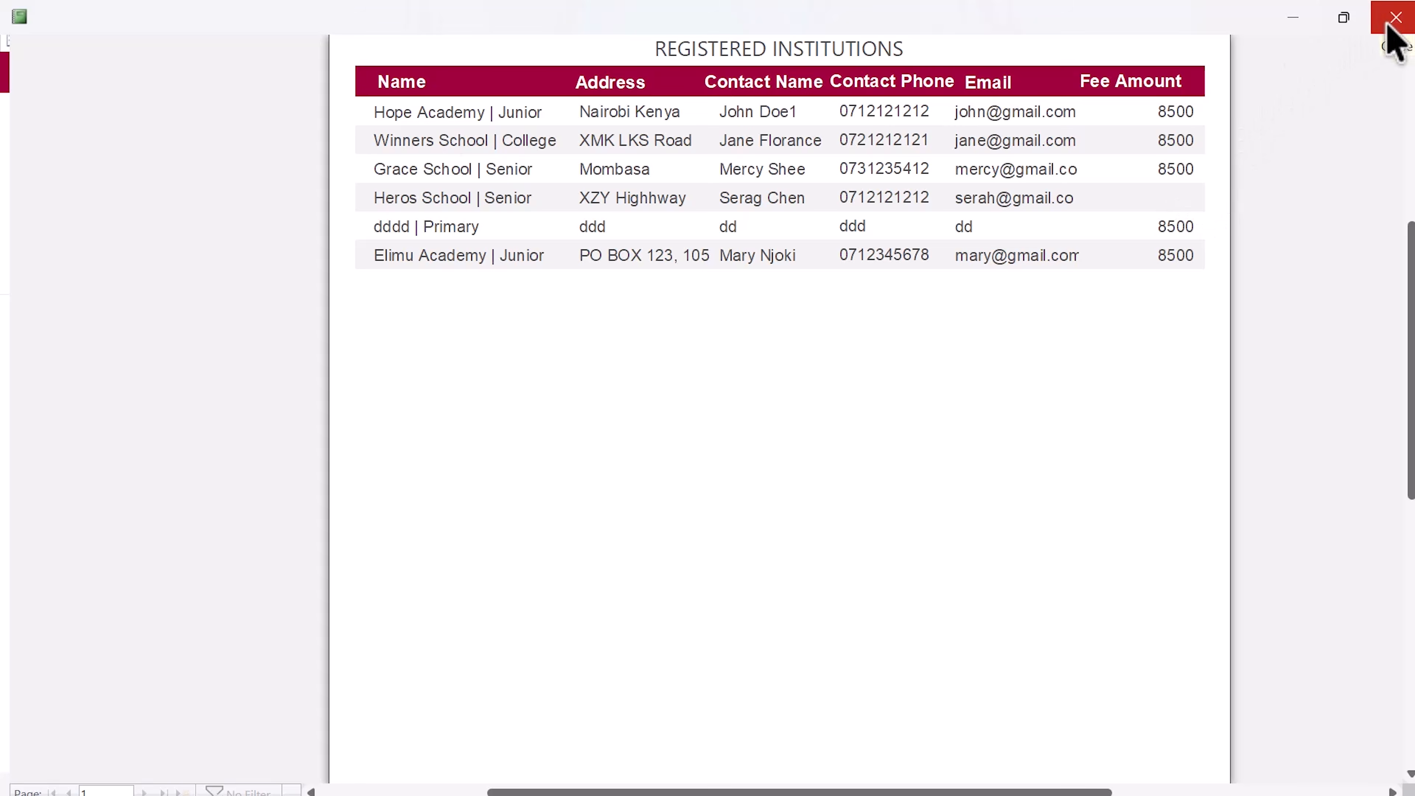
double_click(932, 294)
left_click(735, 241)
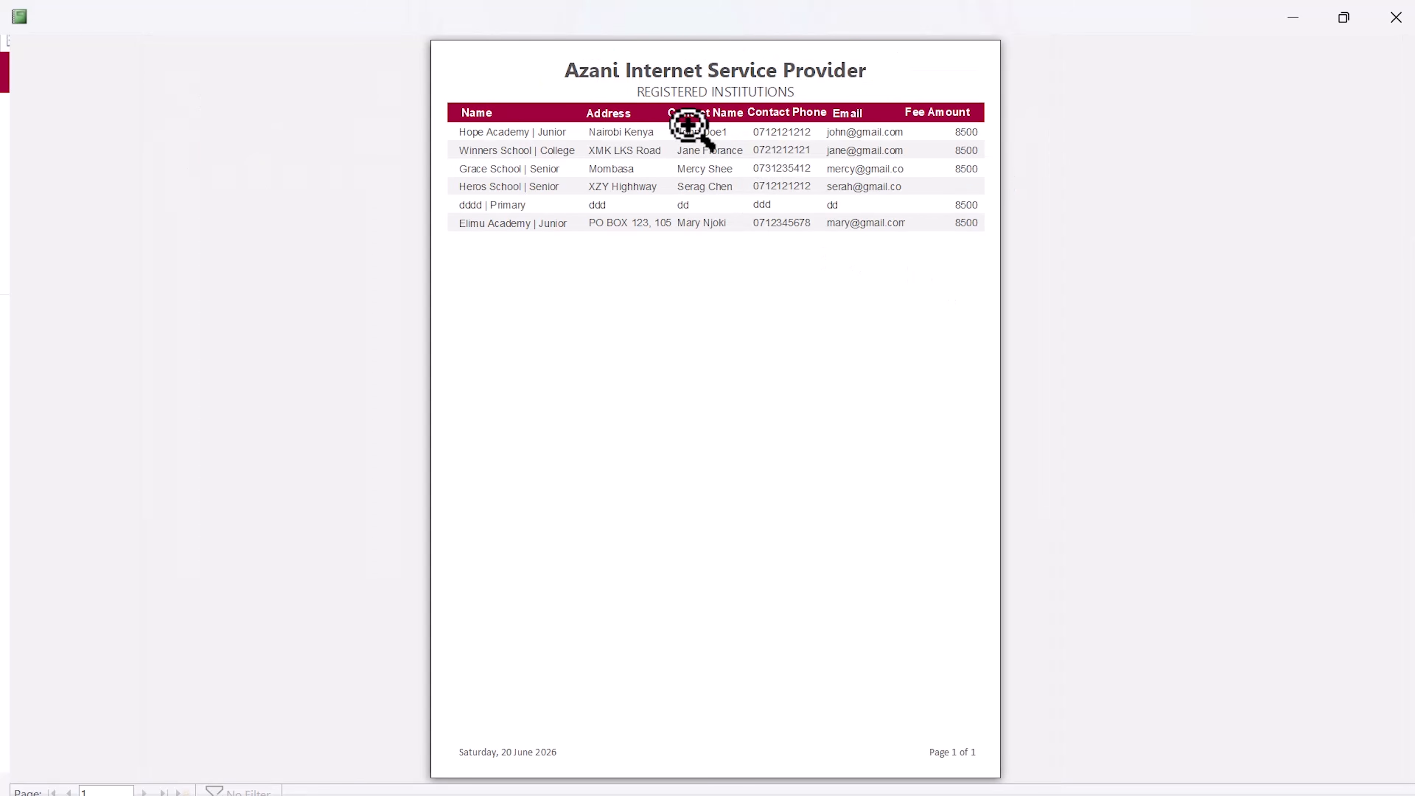
left_click(1396, 18)
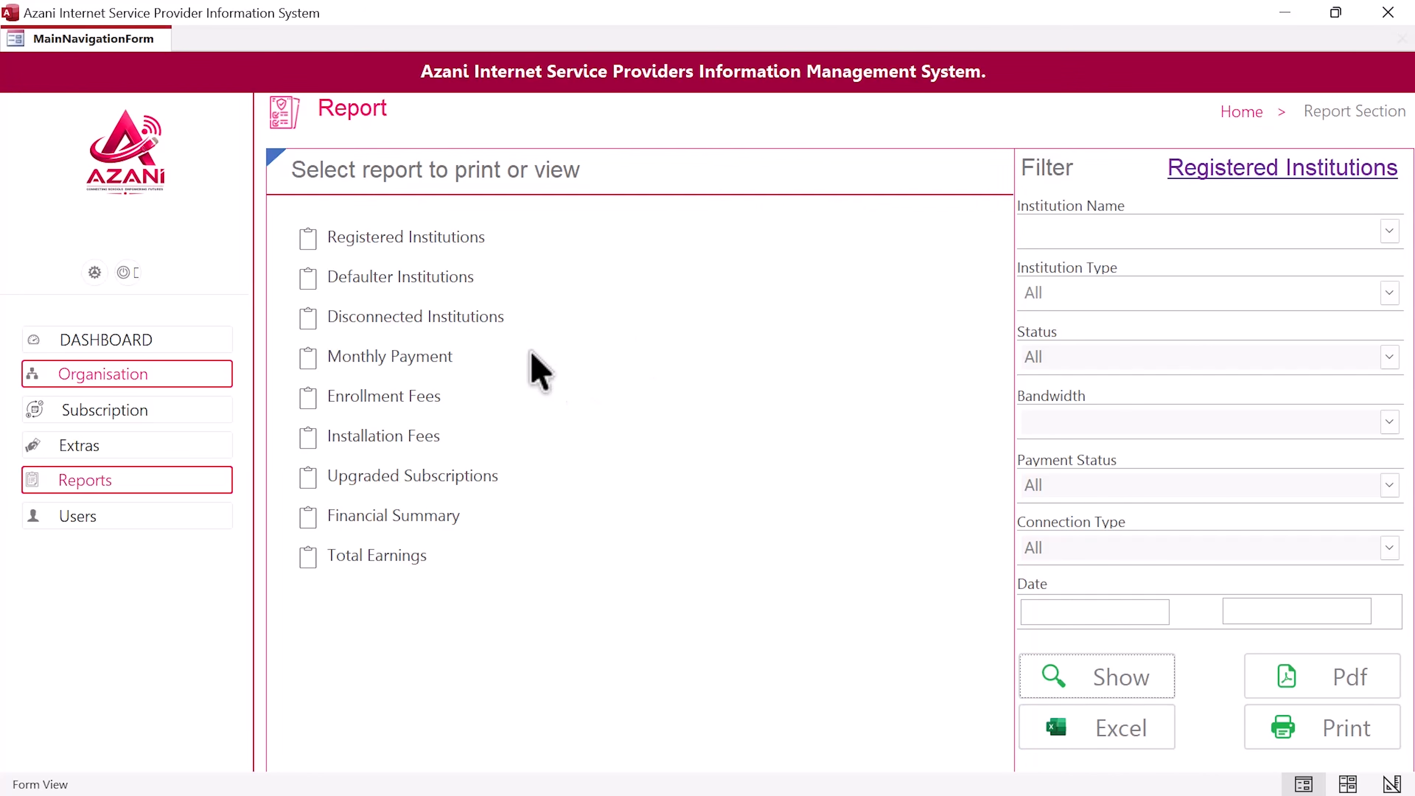
Step: Highlight the list-of-defaulters requirement in the exam paper
key("ctrl+super+Right")
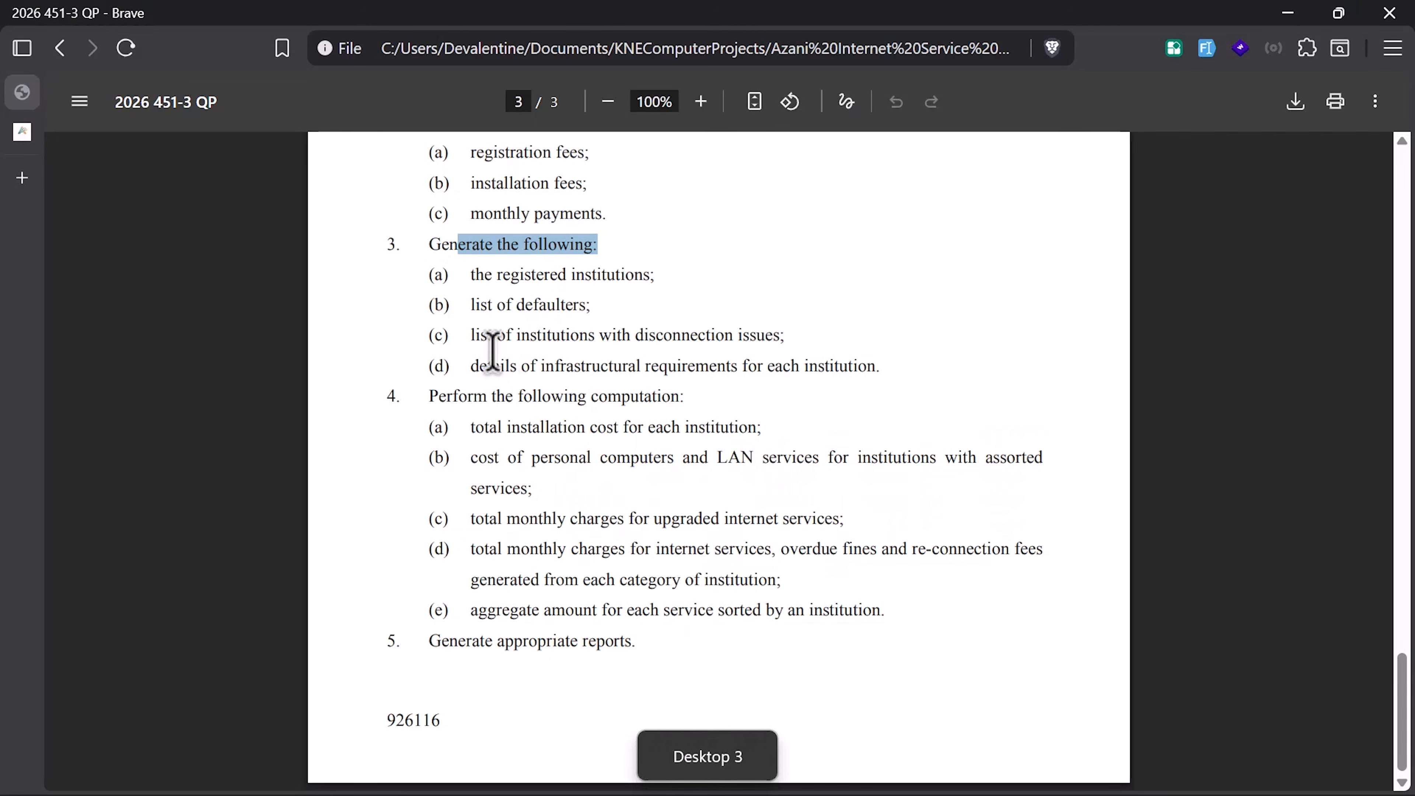
left_click_drag(589, 304, 514, 303)
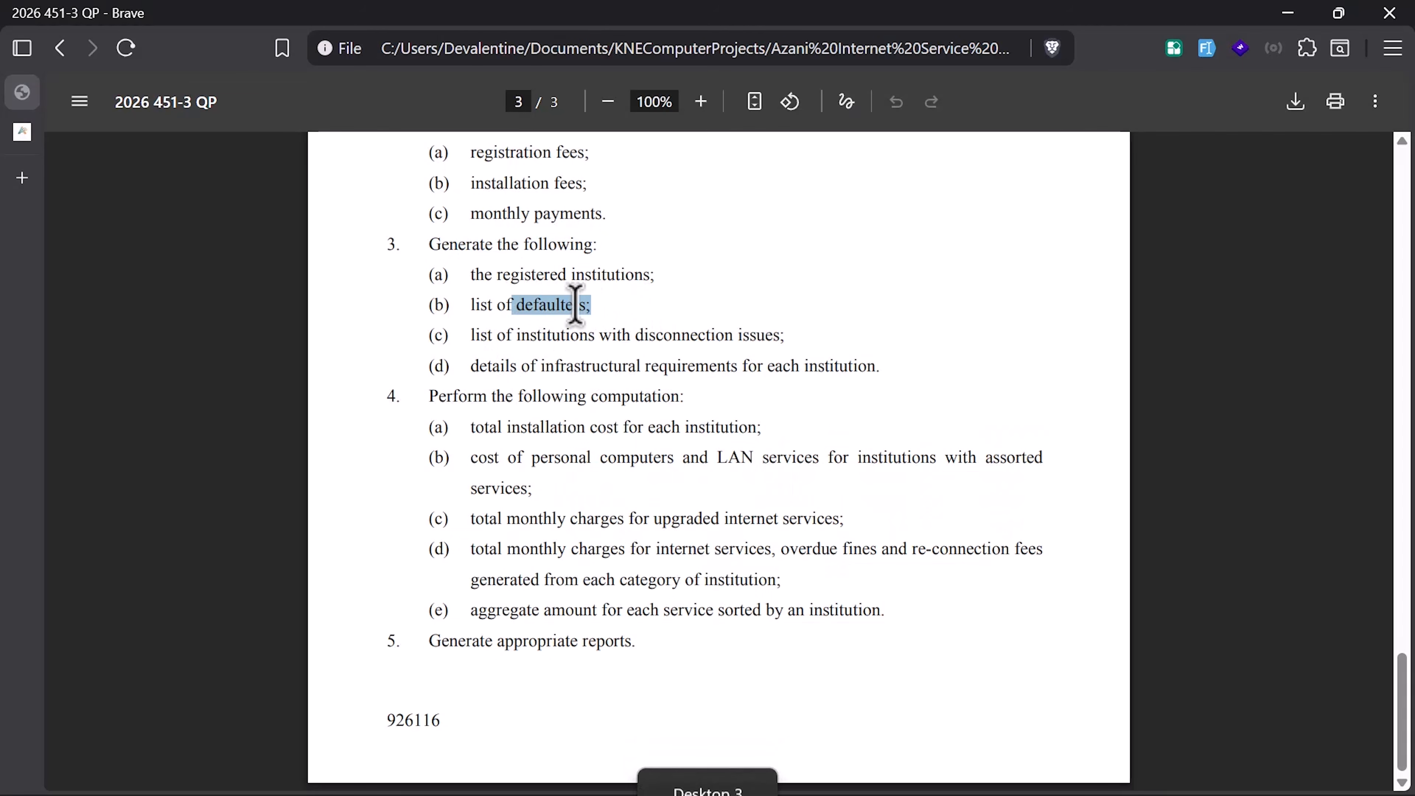
key("ctrl+super+Left")
Step: Run the Defaulter Institutions report twice, confirming it finds no records
left_click(514, 278)
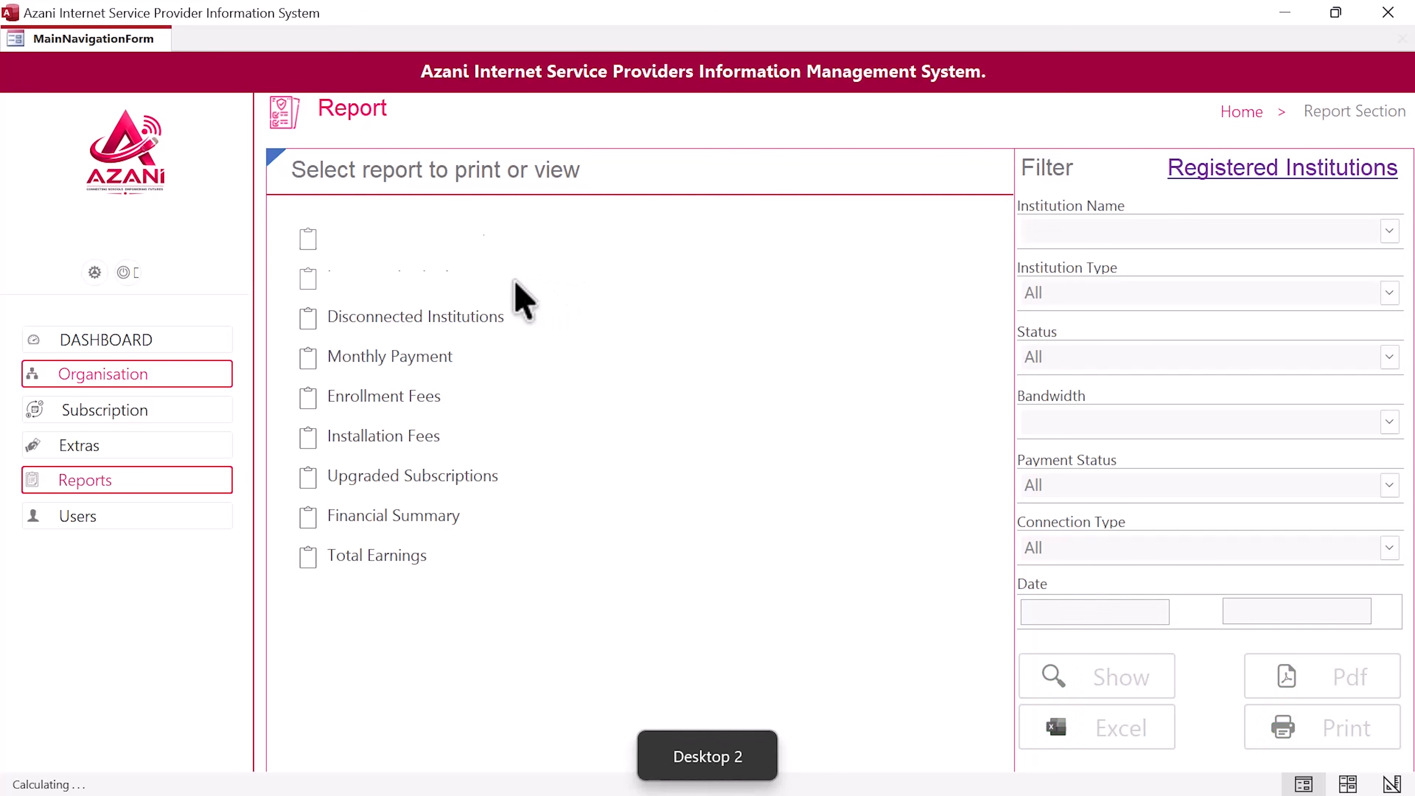
left_click(1131, 675)
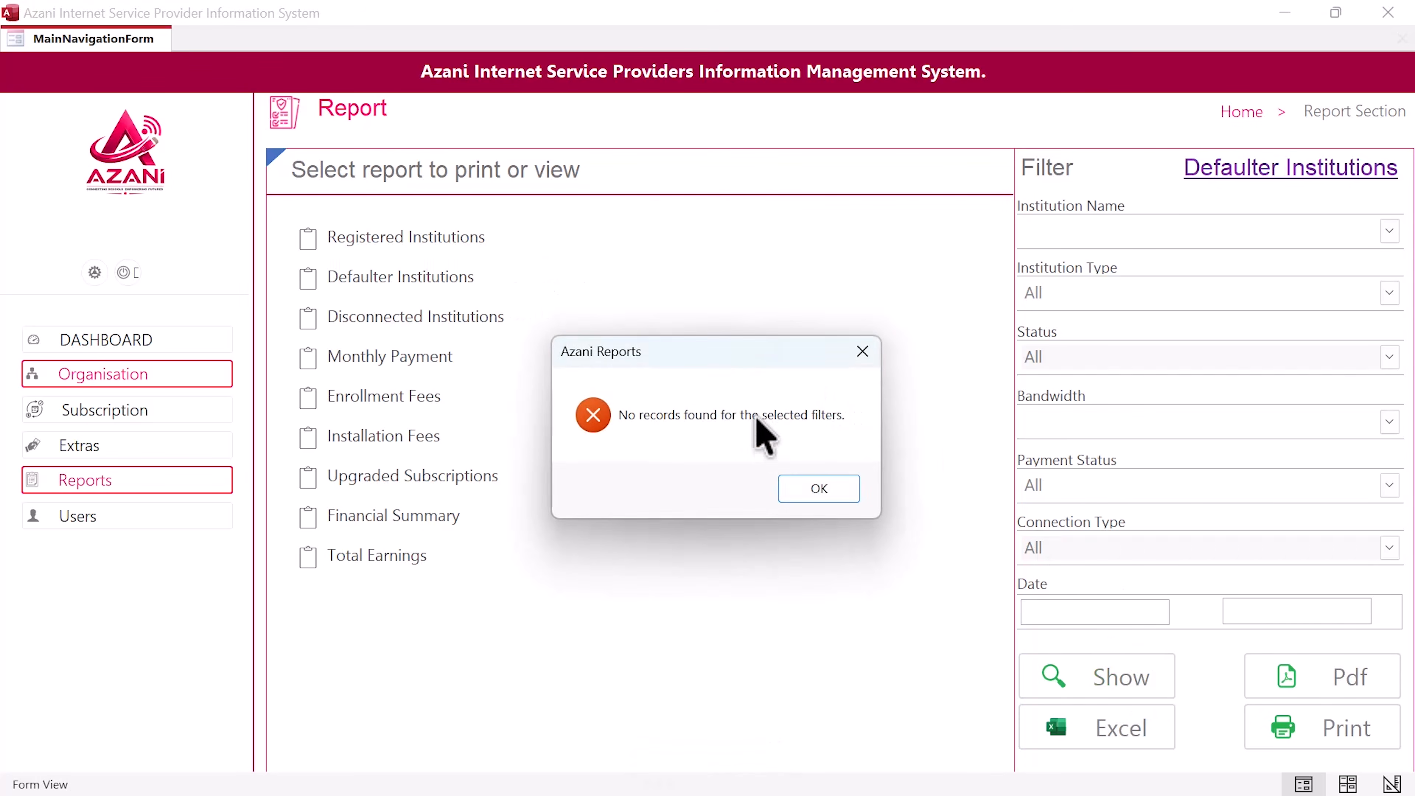
left_click(816, 488)
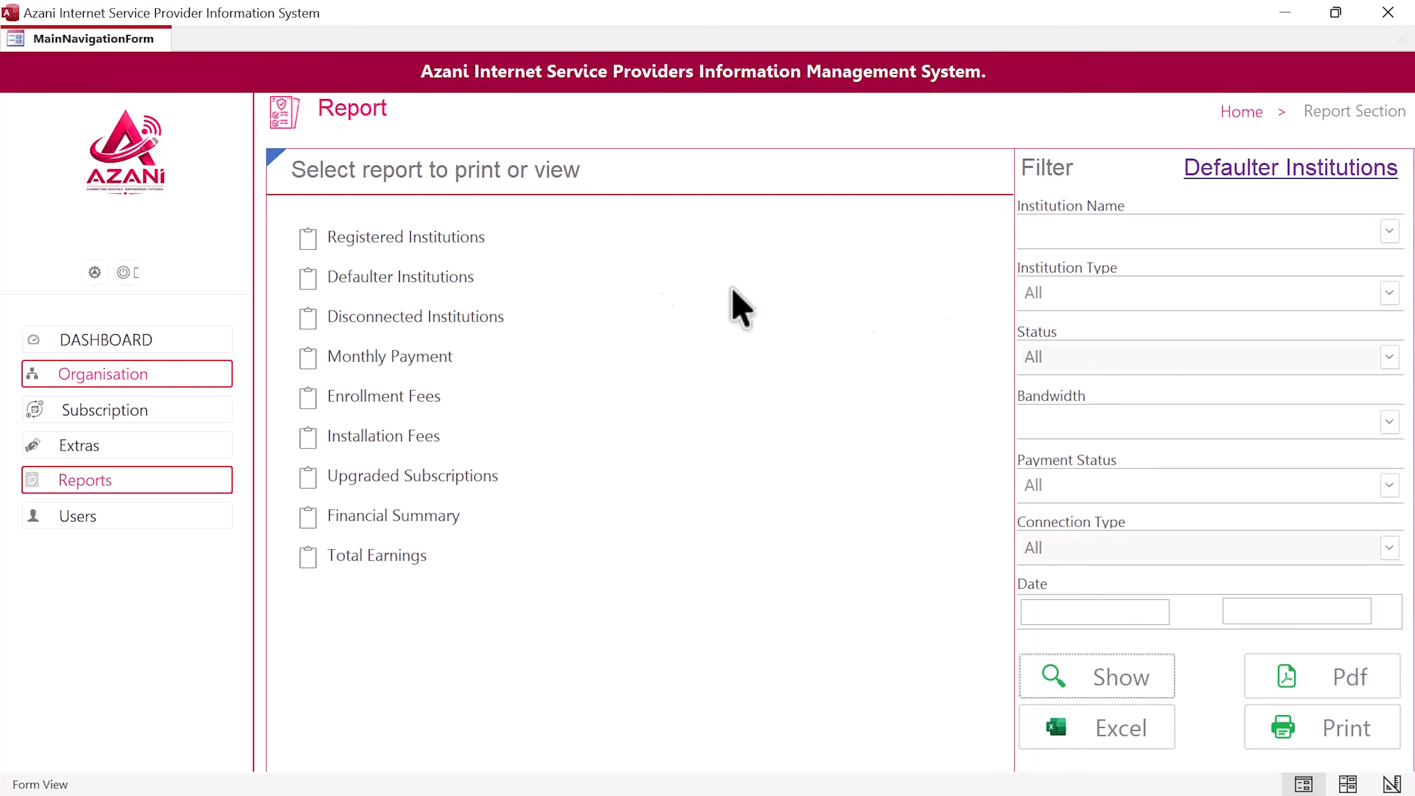
left_click(500, 279)
left_click(1080, 675)
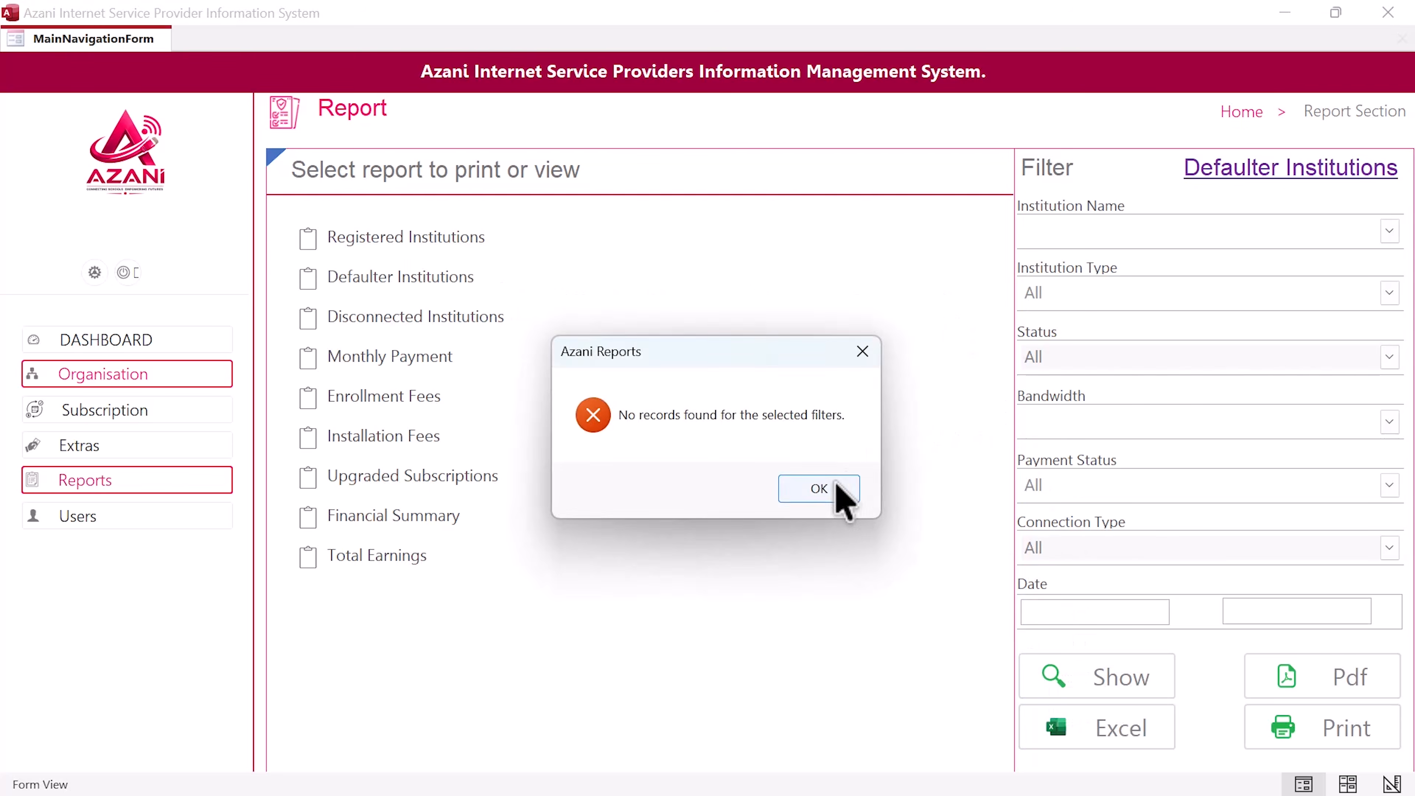
left_click(836, 488)
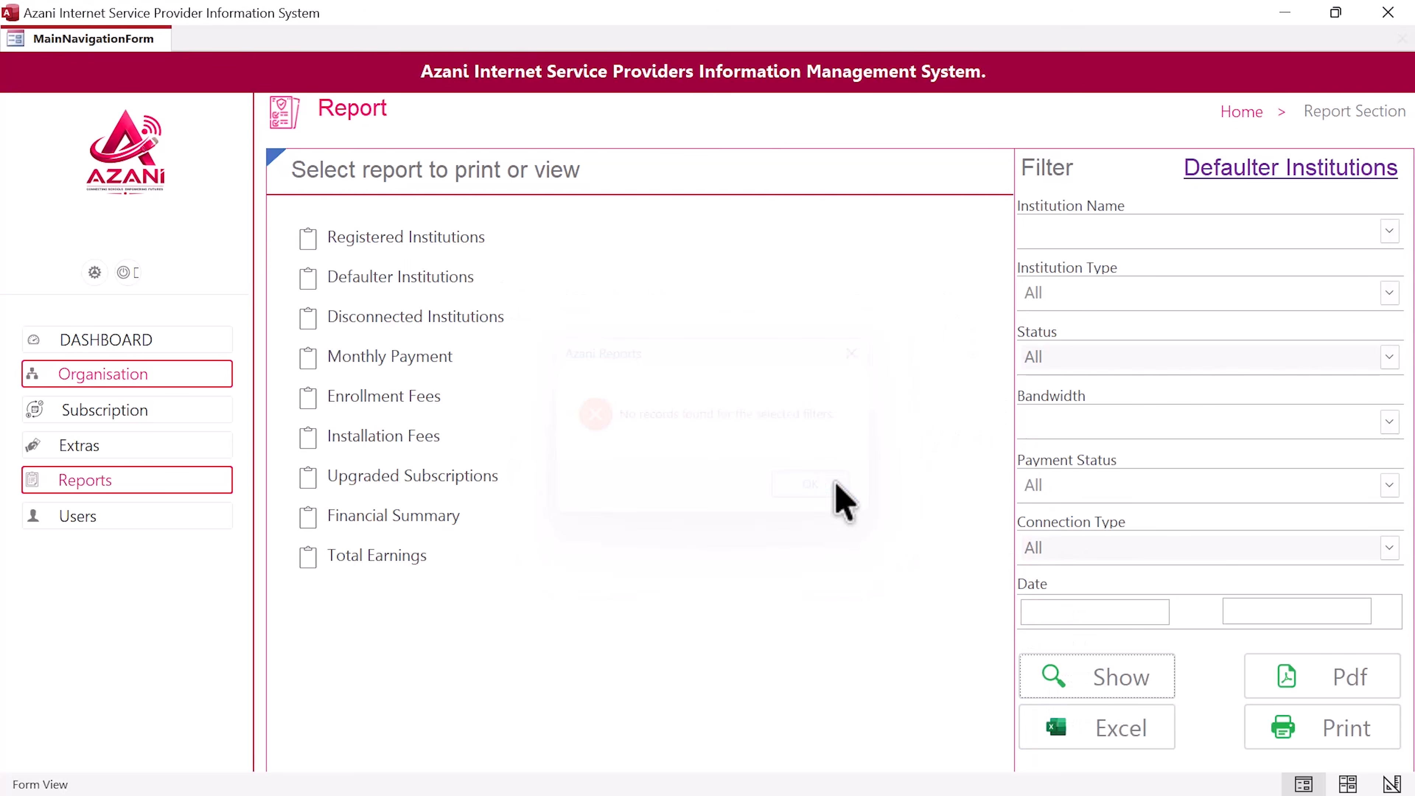
Step: Run the Disconnected Institutions report, which also returns no records
left_click(480, 321)
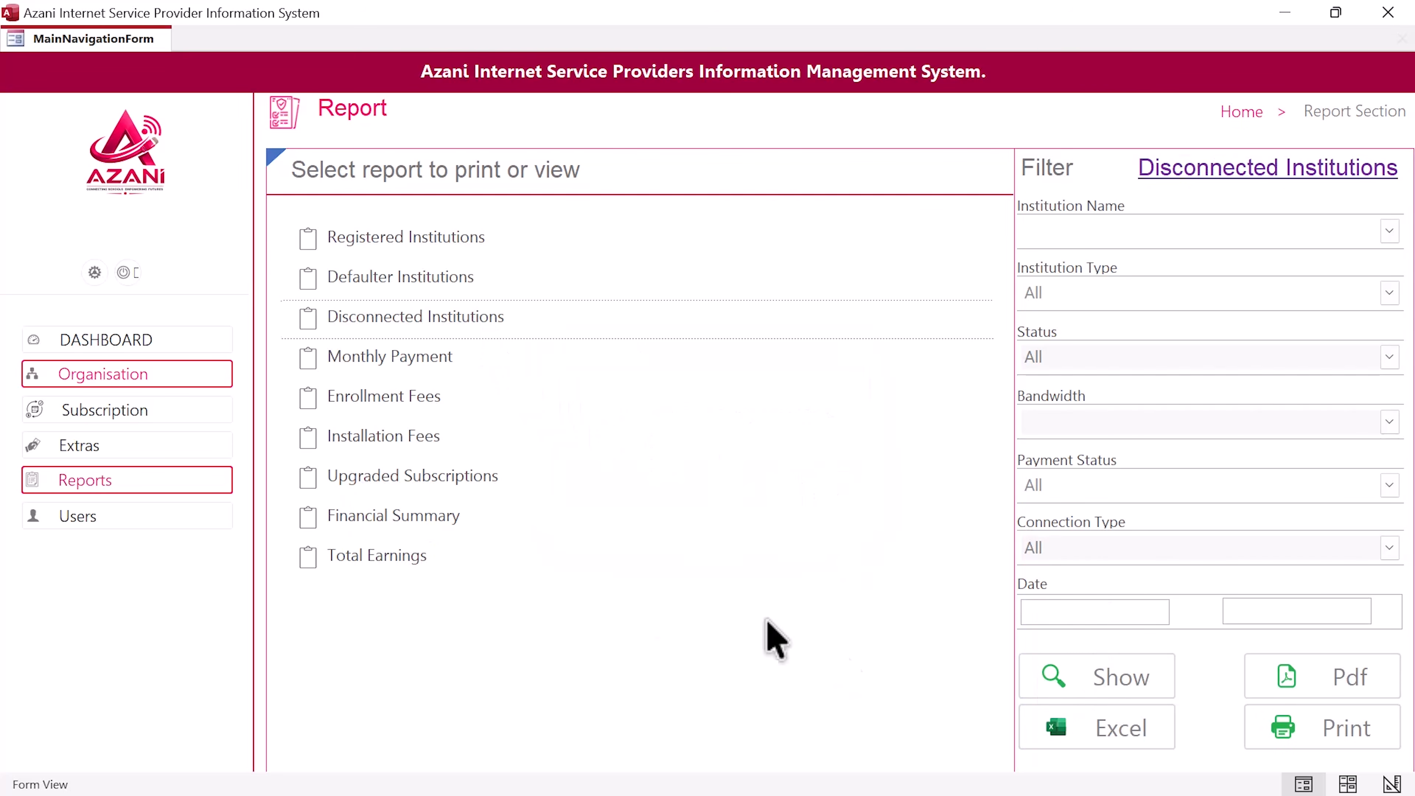
left_click(1113, 687)
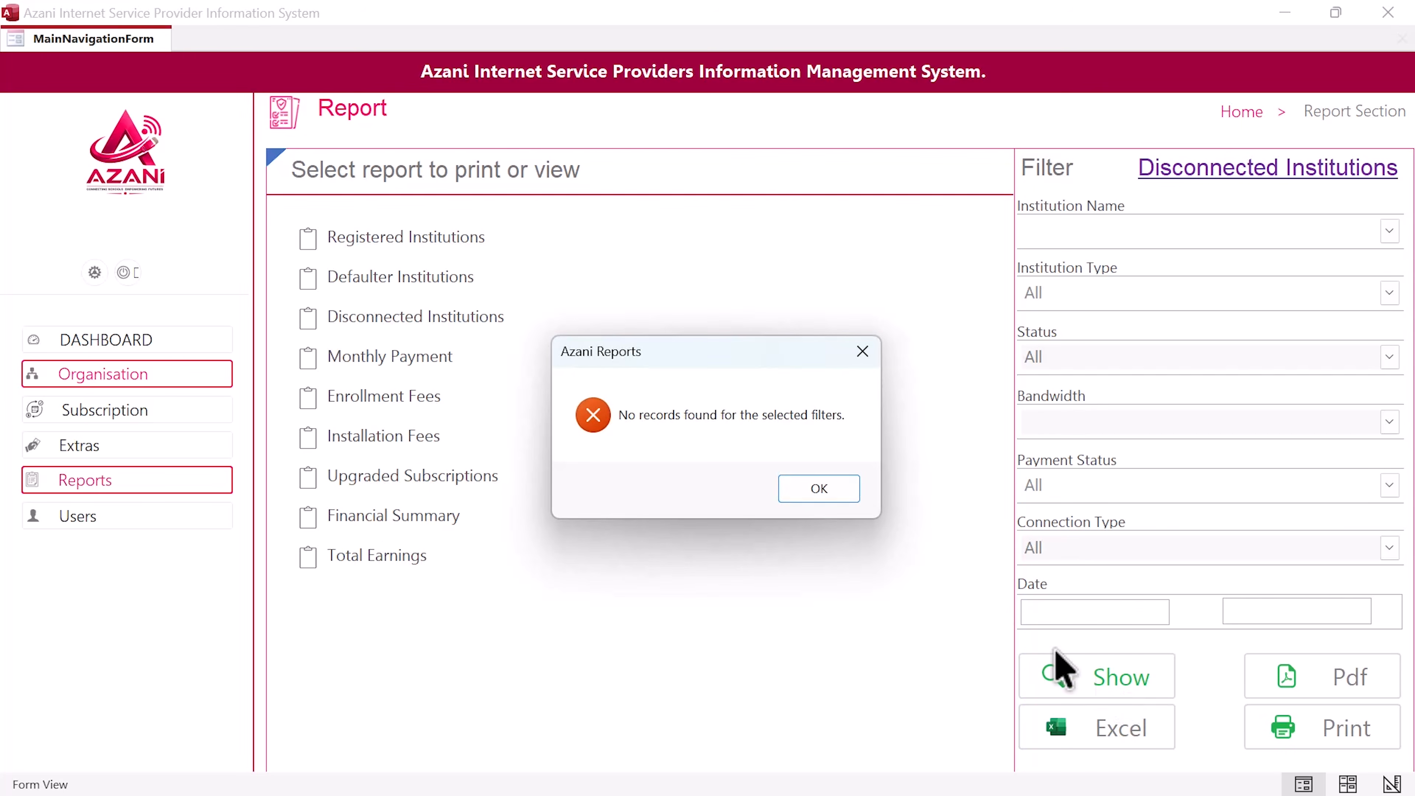
left_click(852, 491)
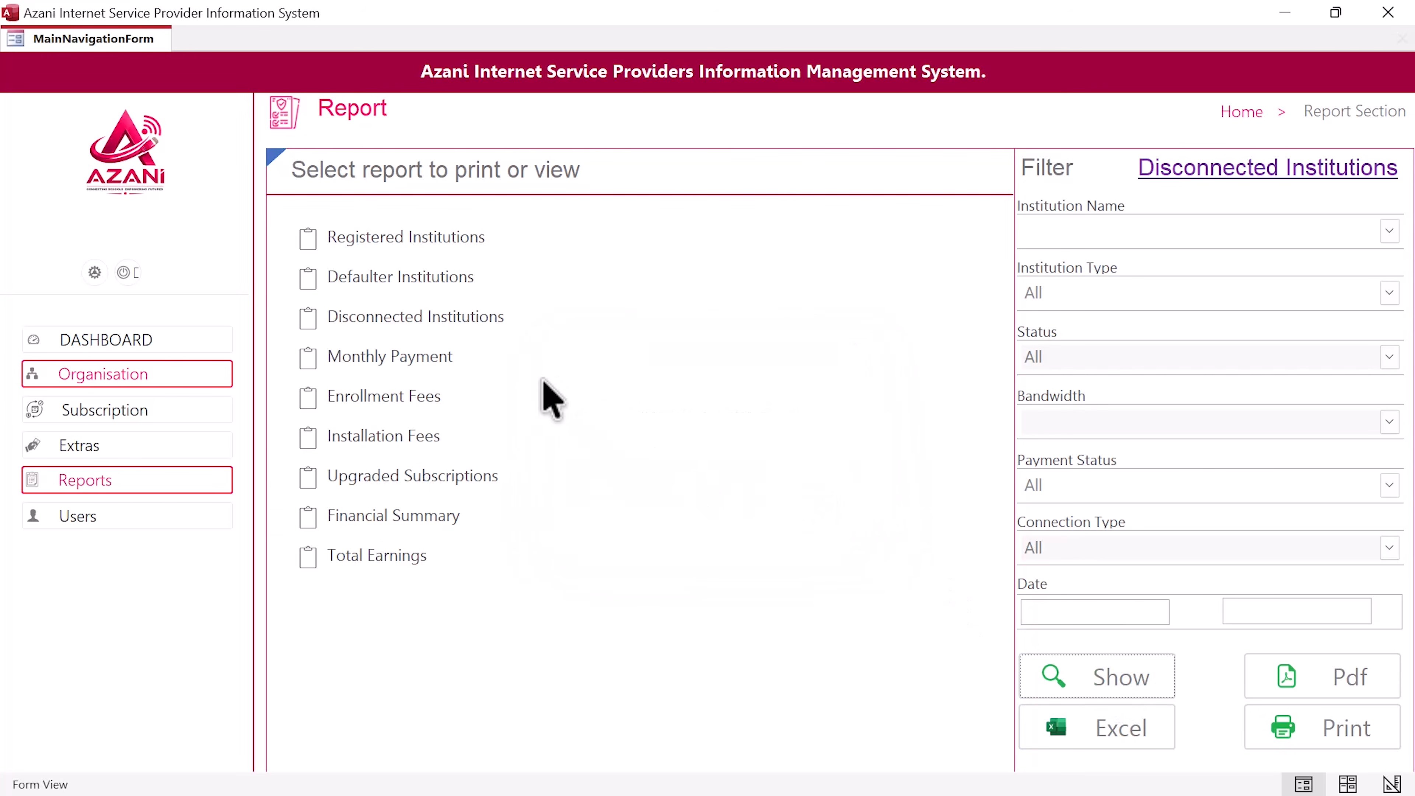
key("ctrl+super+Right")
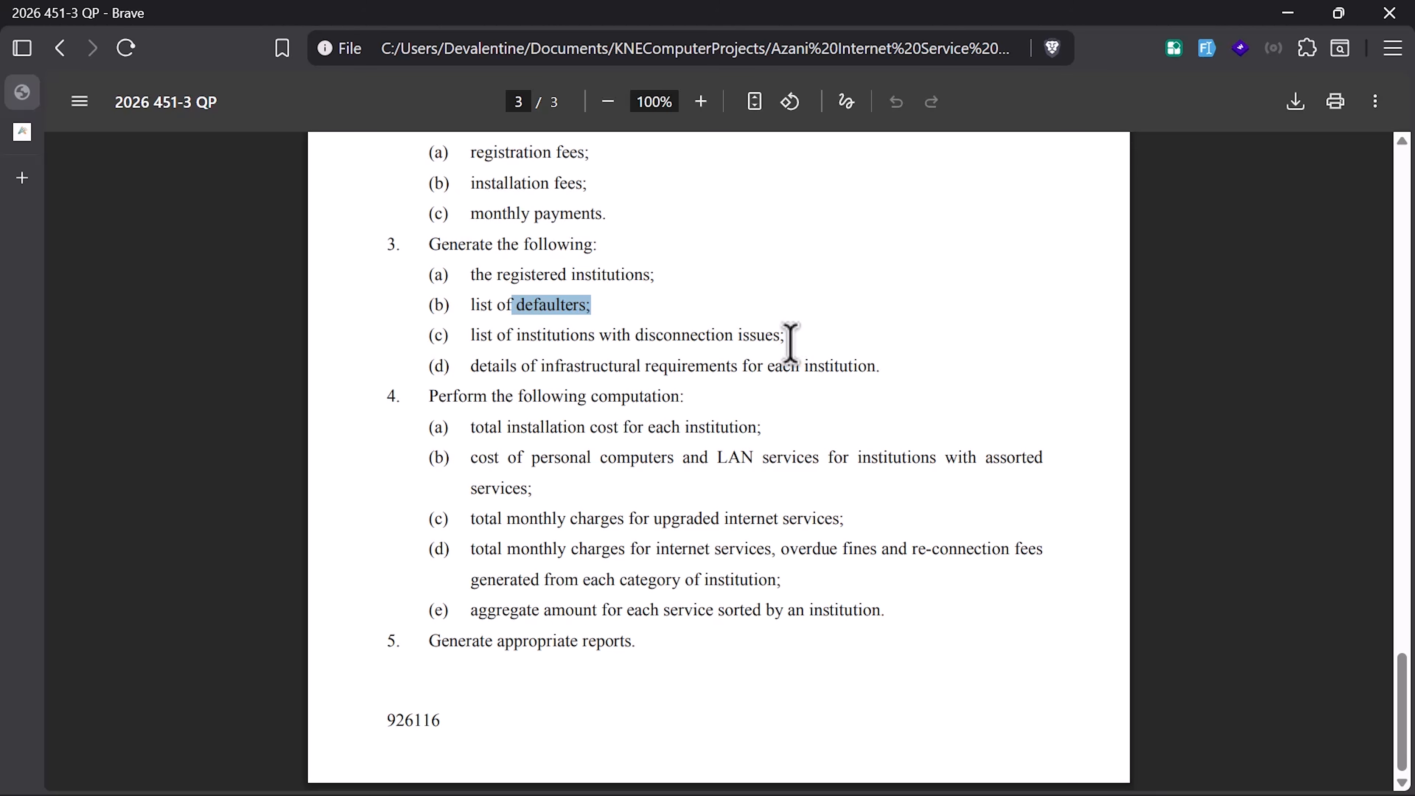
Step: Highlight the disconnection issues requirement and select the Installation Fees report
left_click_drag(795, 337, 626, 335)
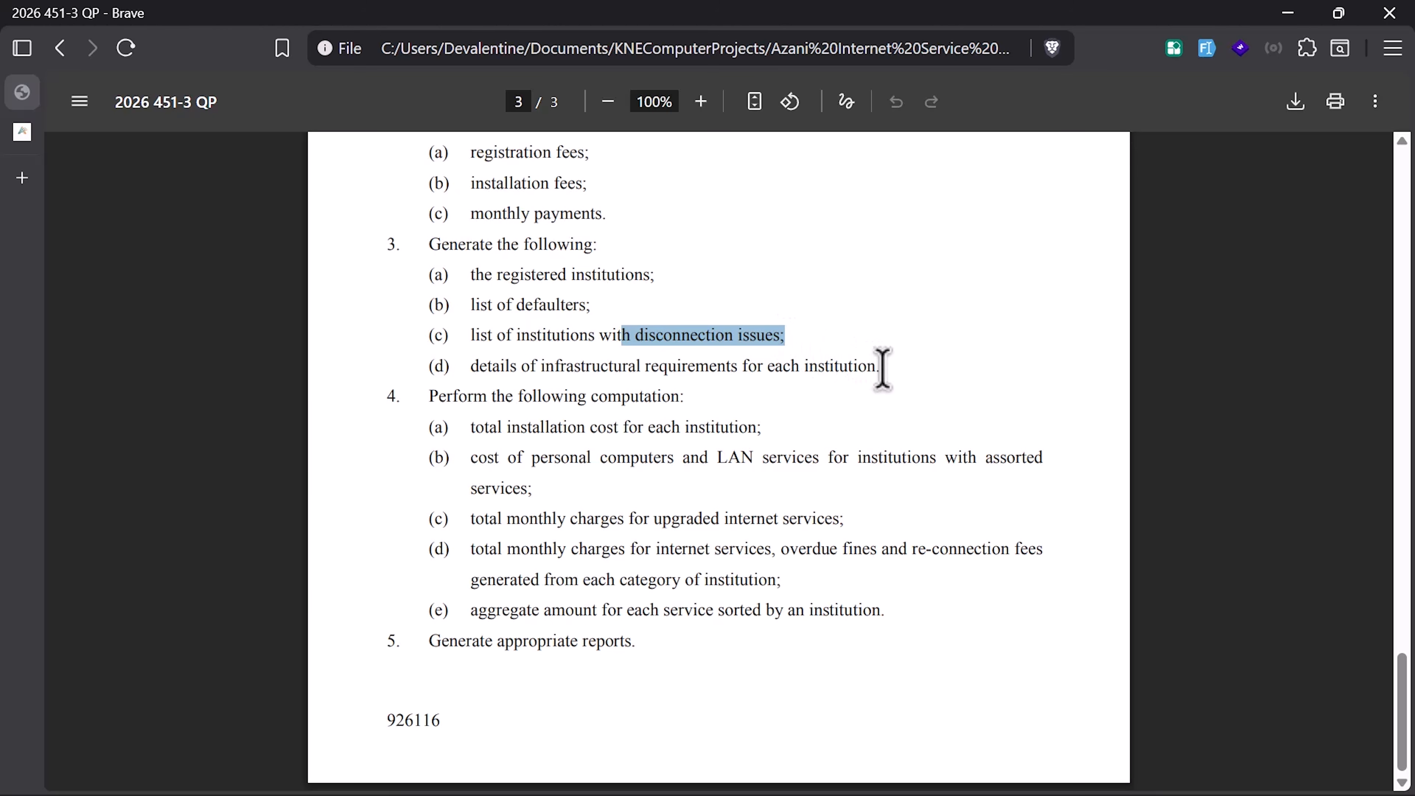
key("super+ctrl+Right")
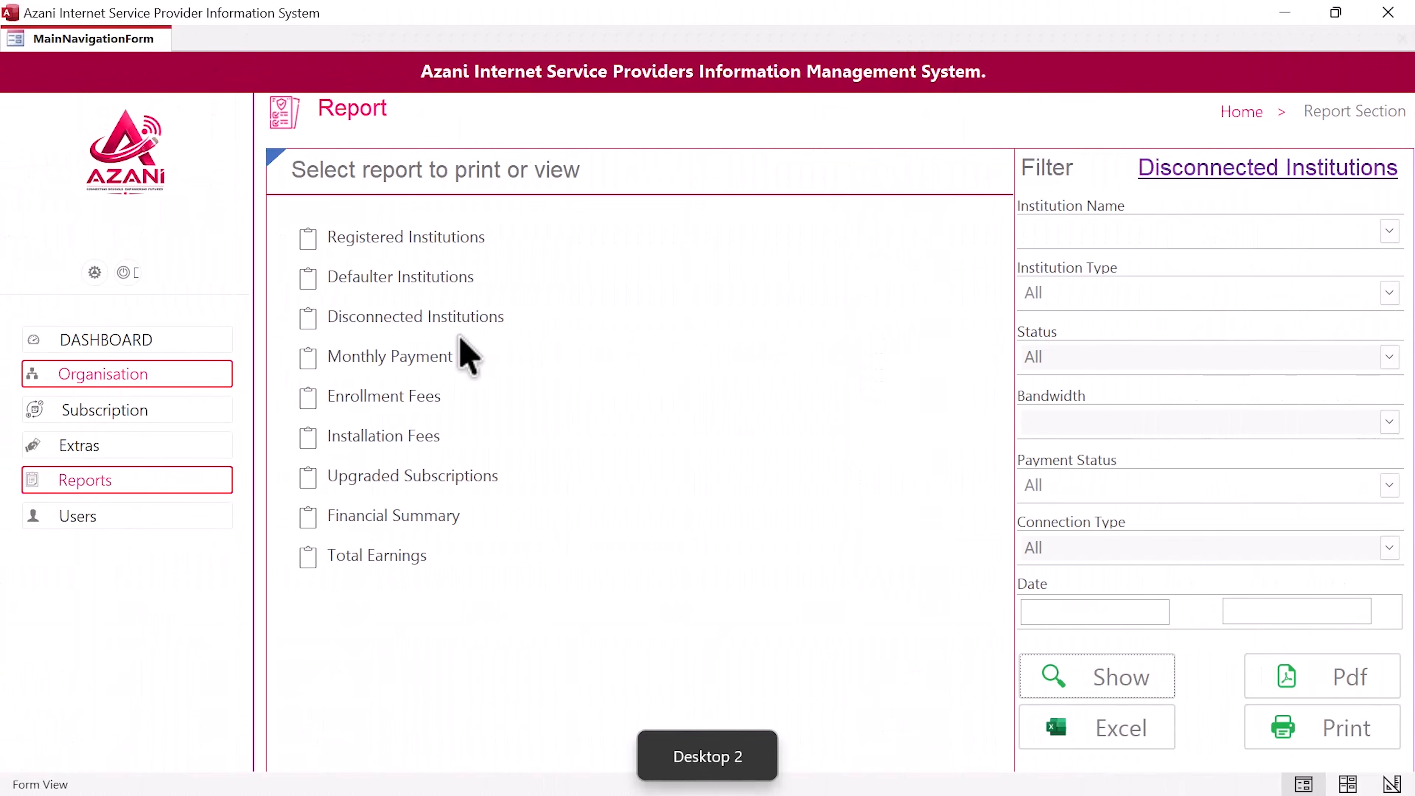
left_click(452, 334)
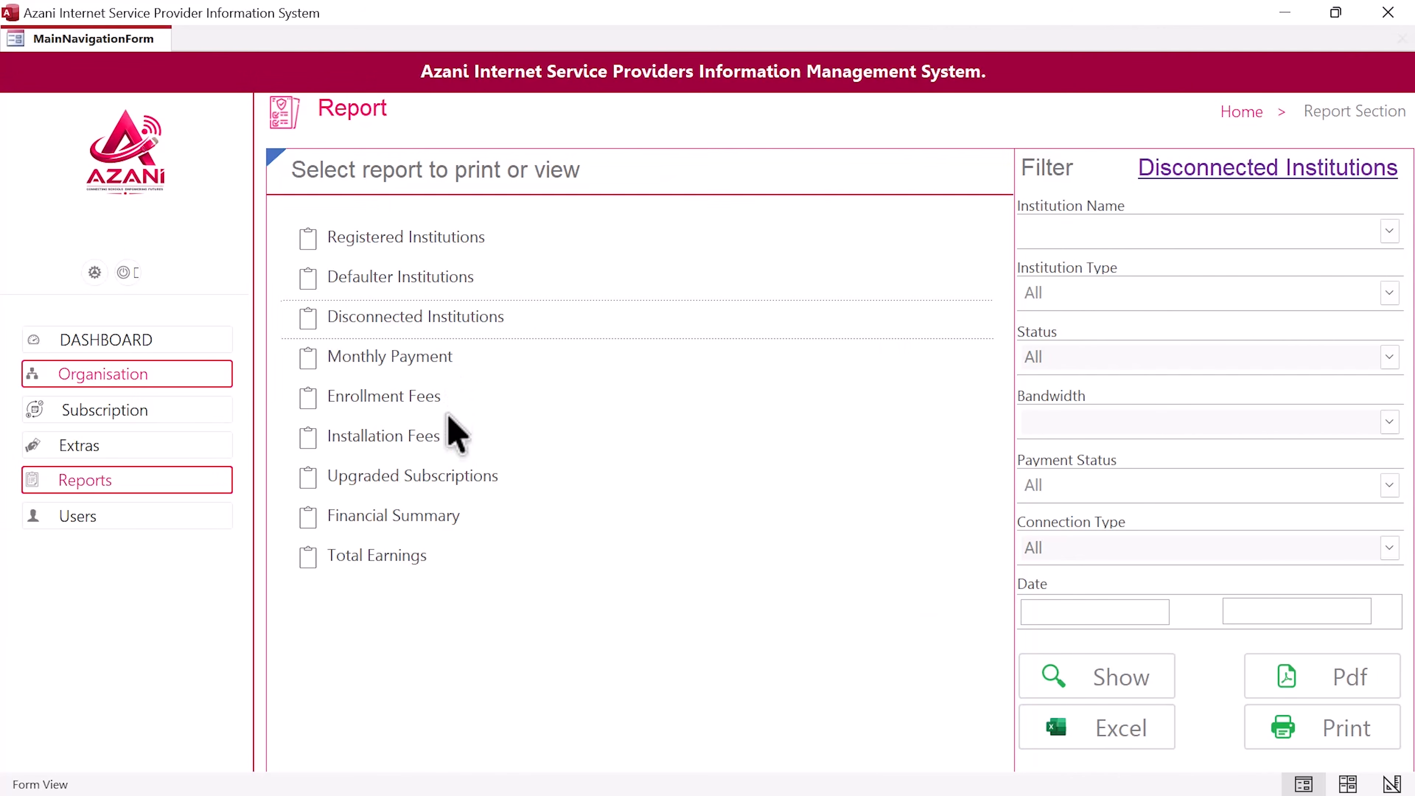
left_click(453, 452)
Step: Mark the infrastructural requirements item, then preview the Installation Fees report of four institutions' order totals
key("super+ctrl+Right")
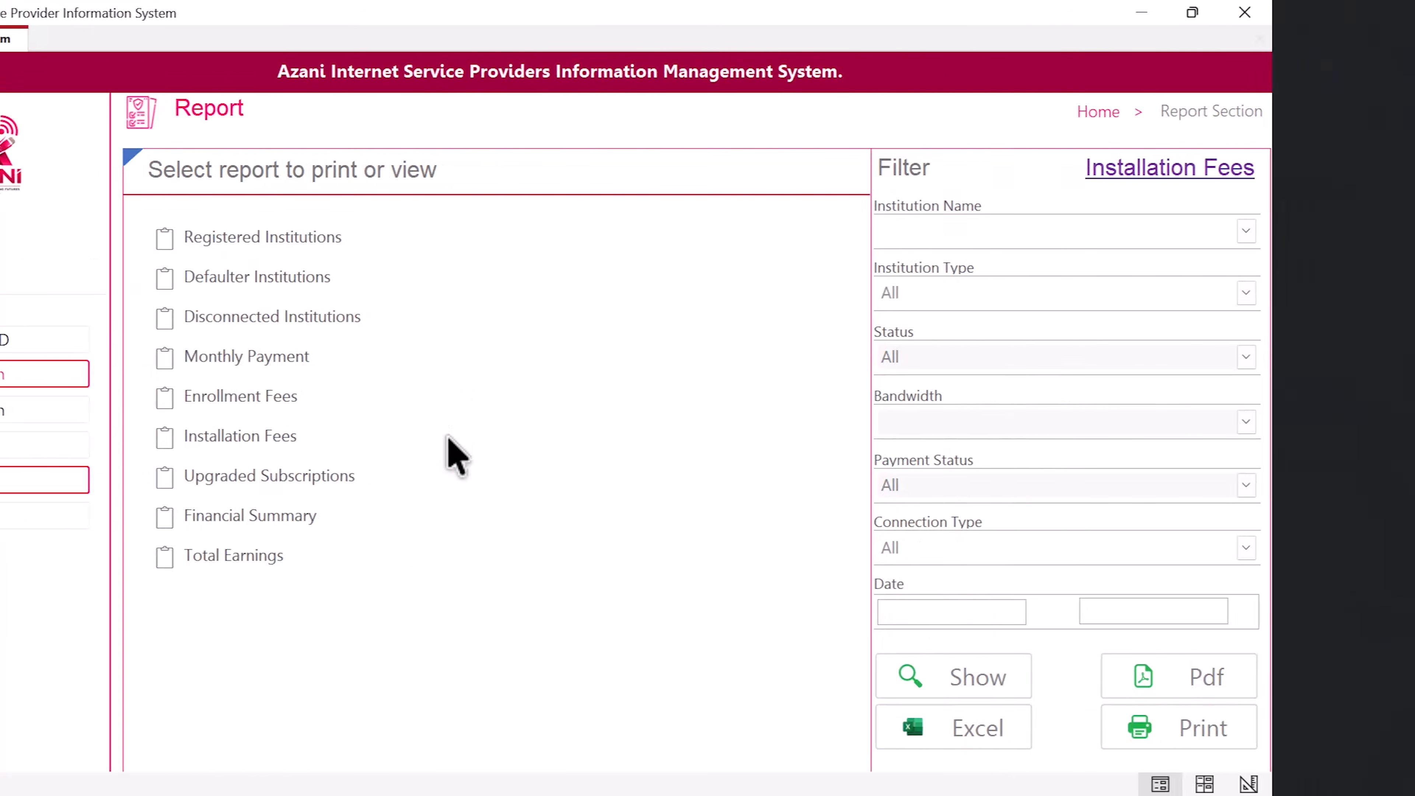
left_click_drag(880, 366, 548, 367)
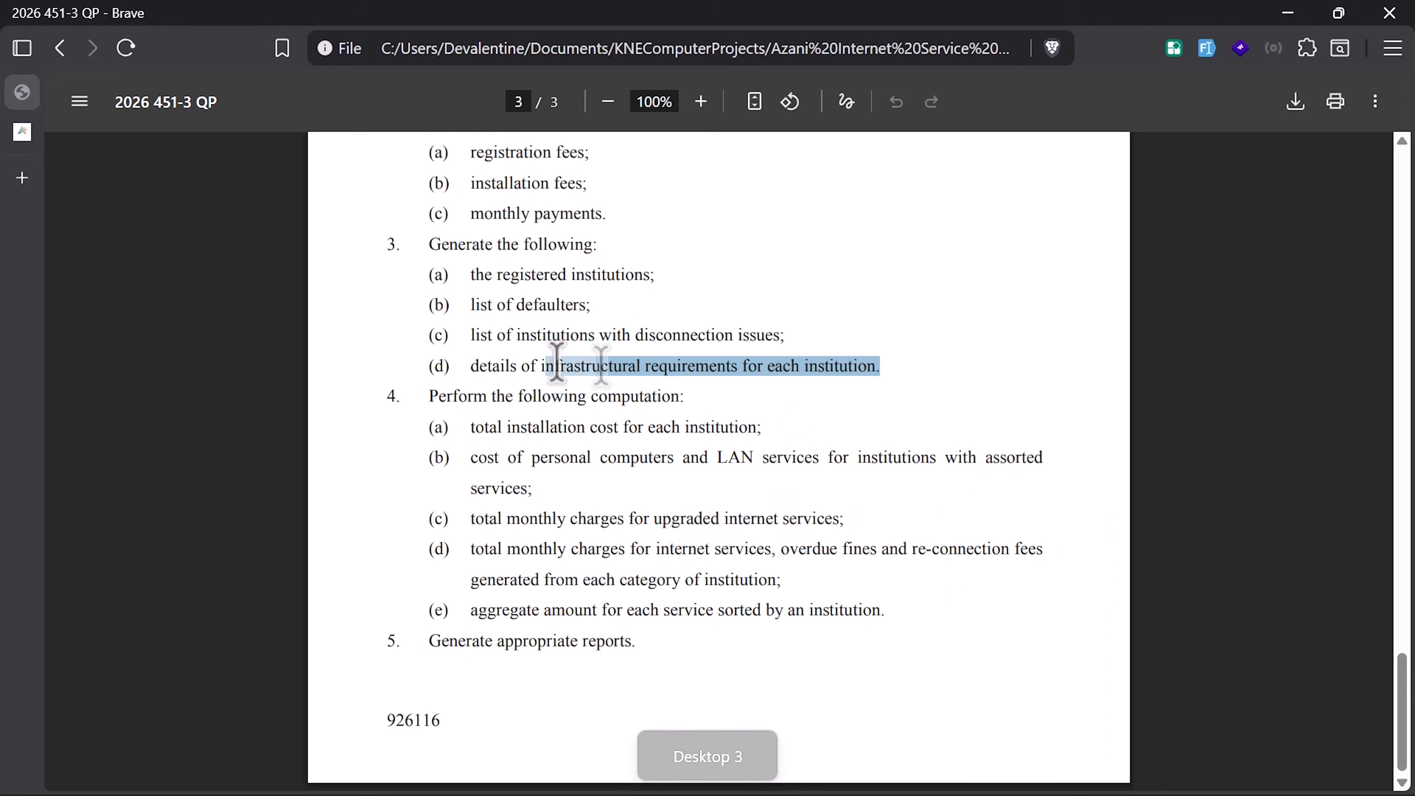
left_click(645, 432)
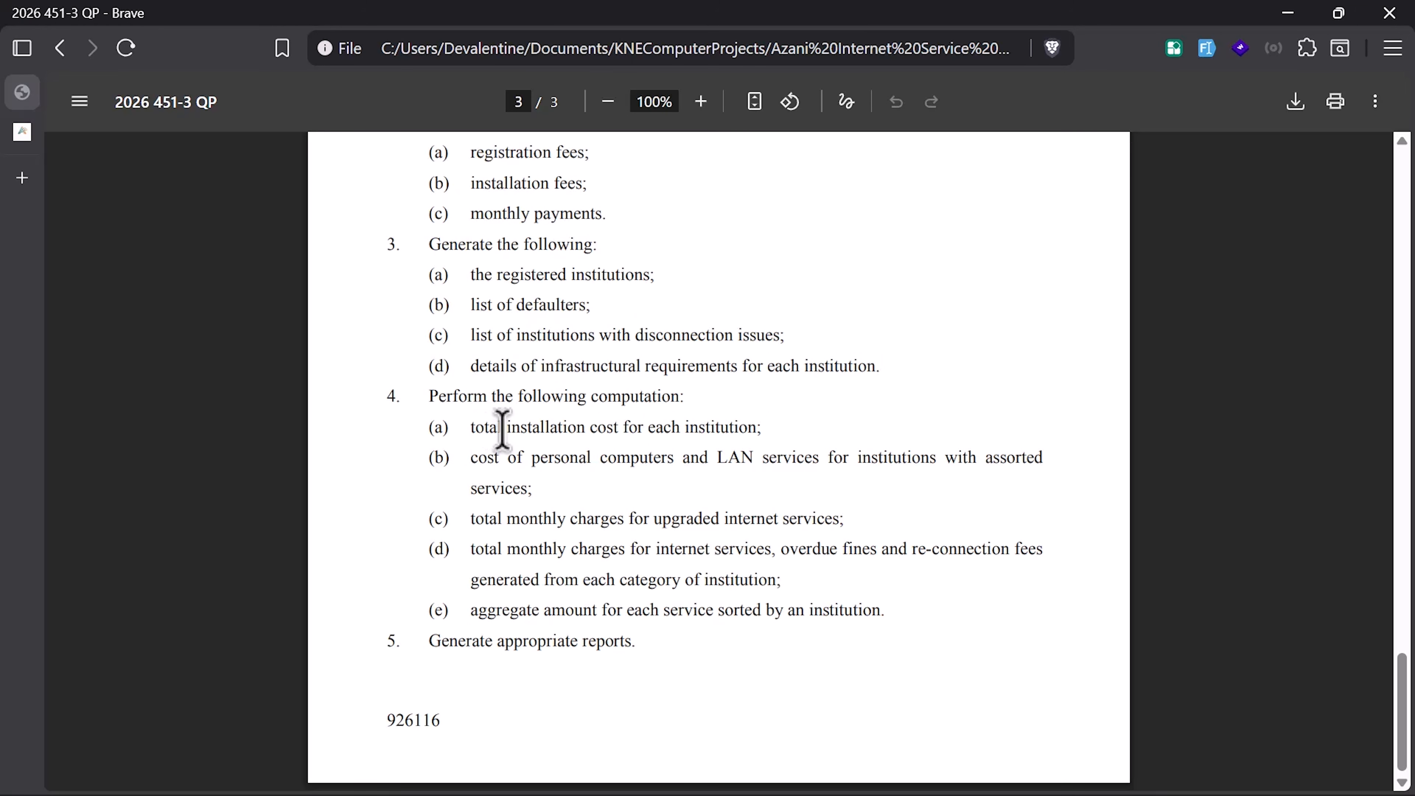
key("super+ctrl+Left")
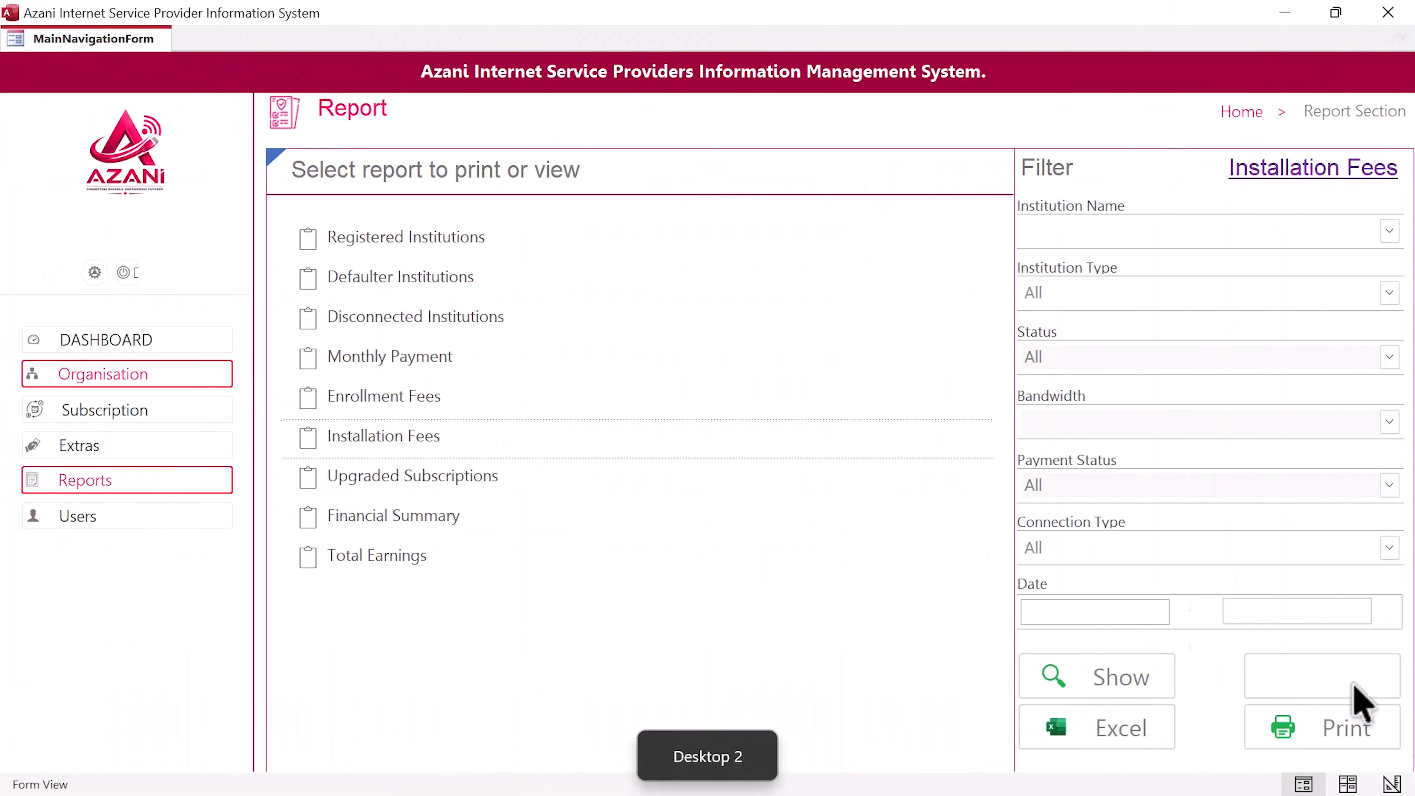
left_click(1170, 672)
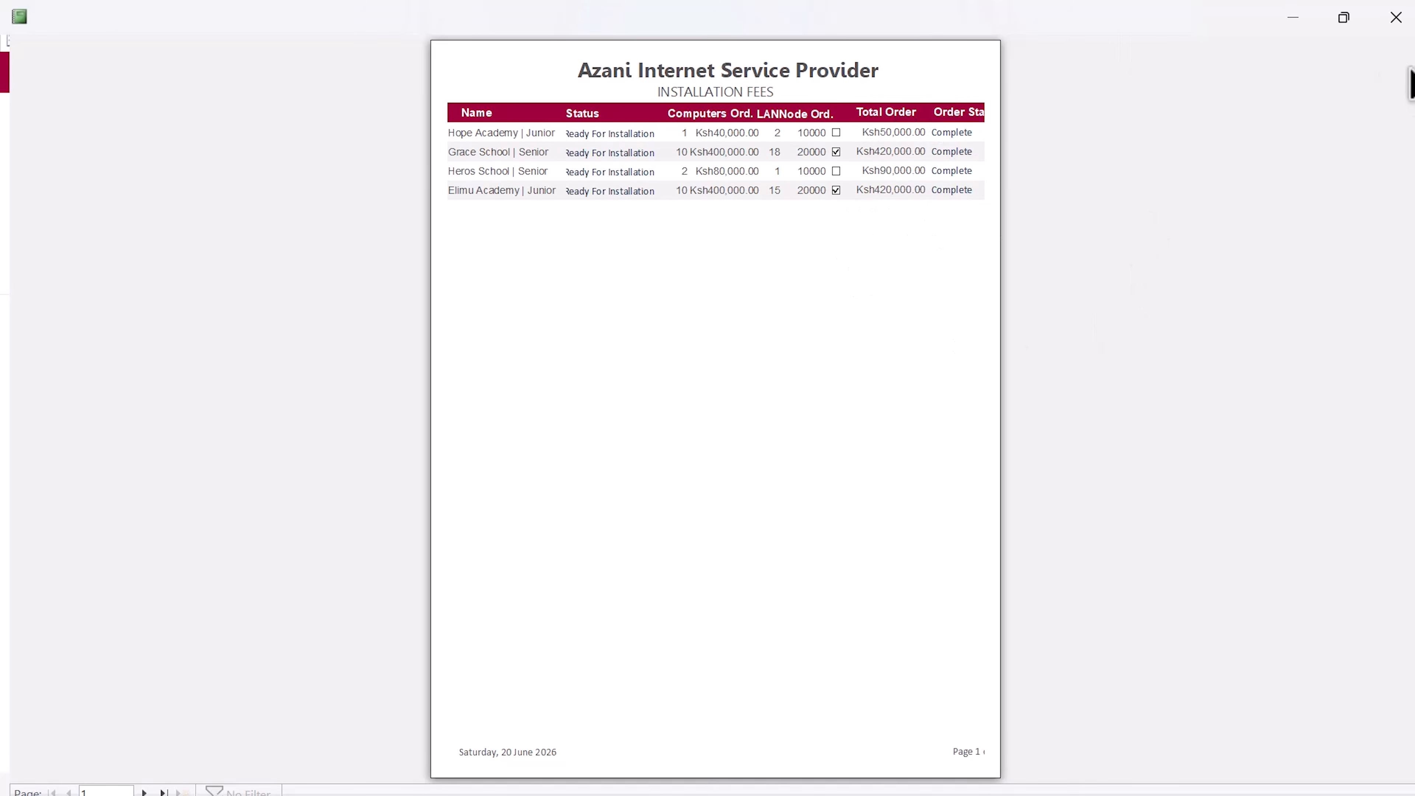
left_click(1395, 17)
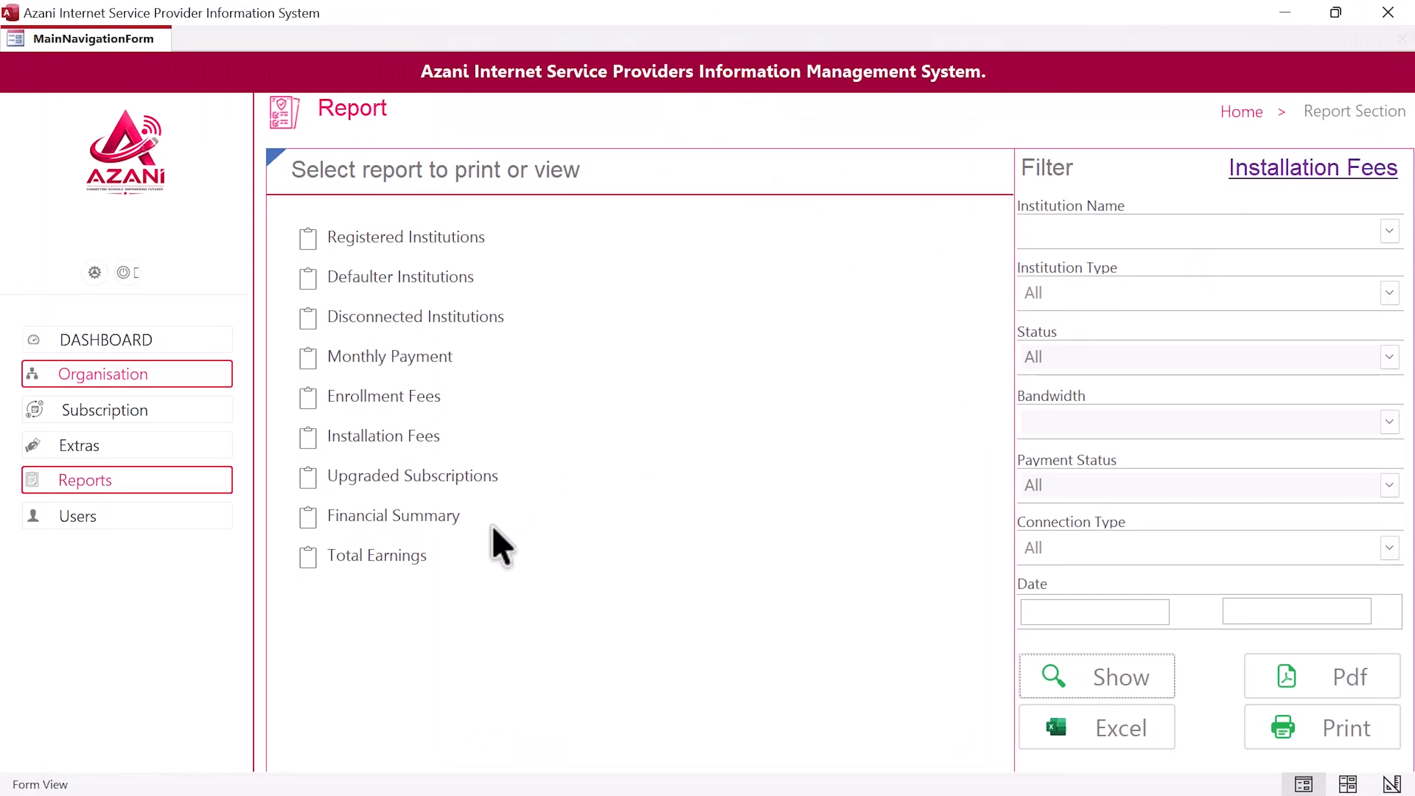
Step: Mark the computers and LAN services cost item, then open the All Orders list
key("ctrl+super+Right")
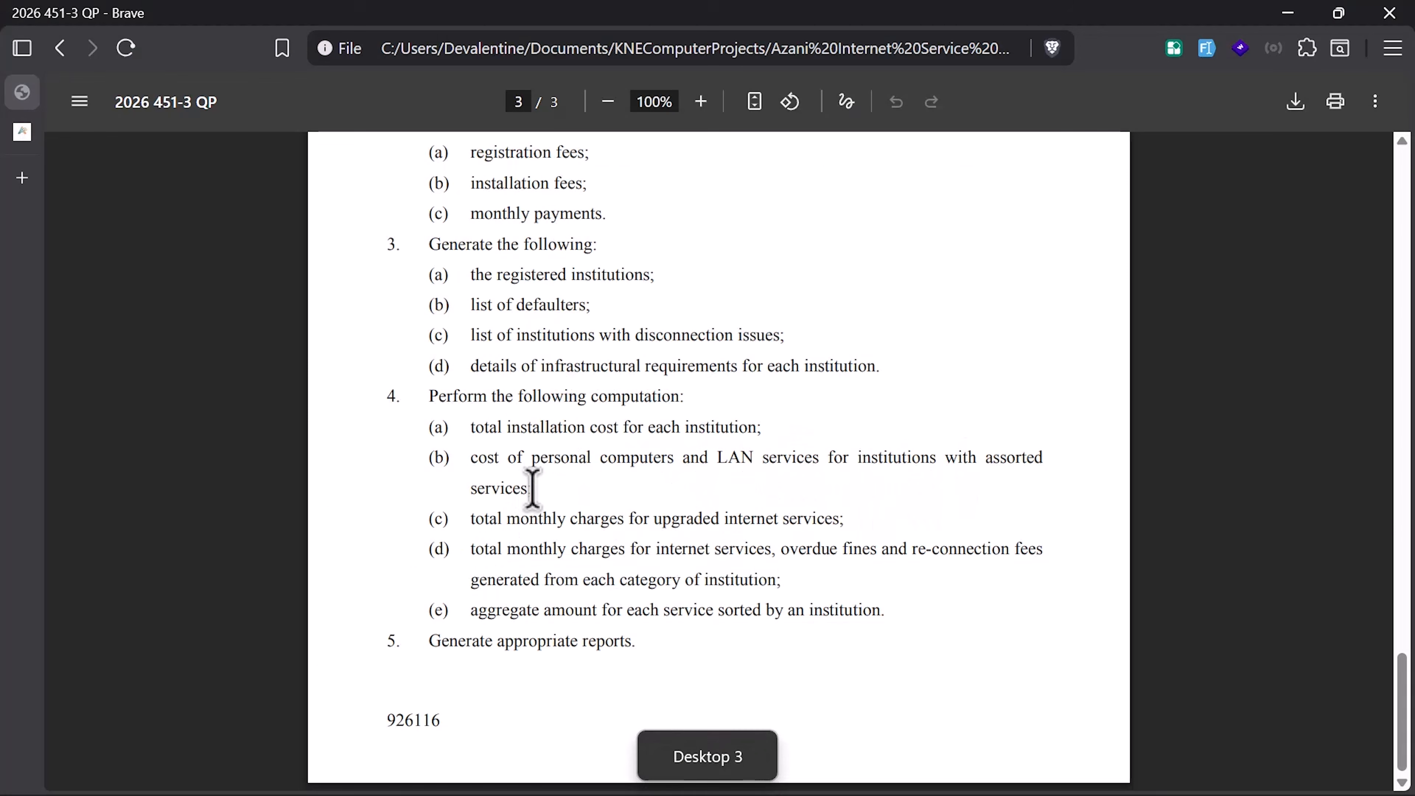
left_click_drag(535, 489, 493, 468)
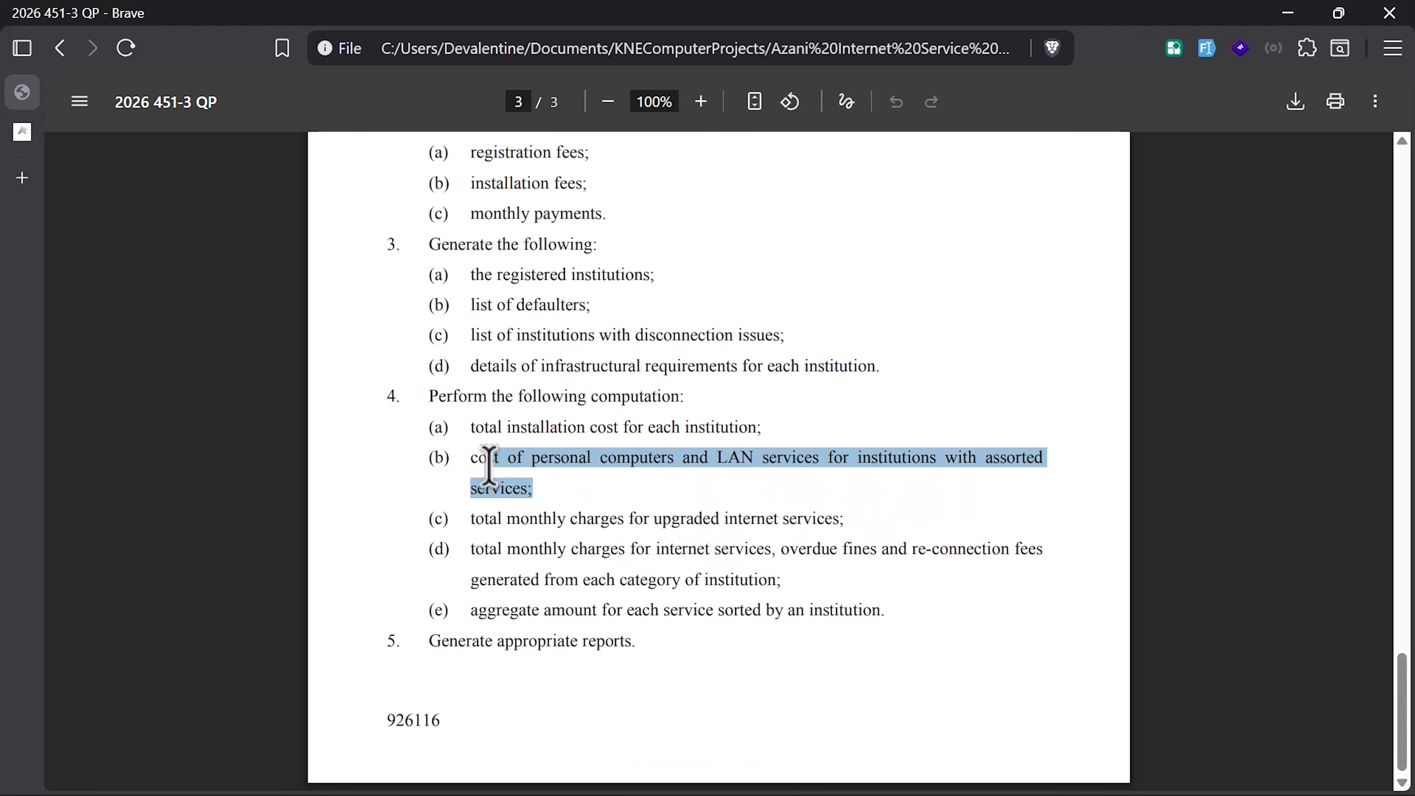
key("ctrl+super+Left")
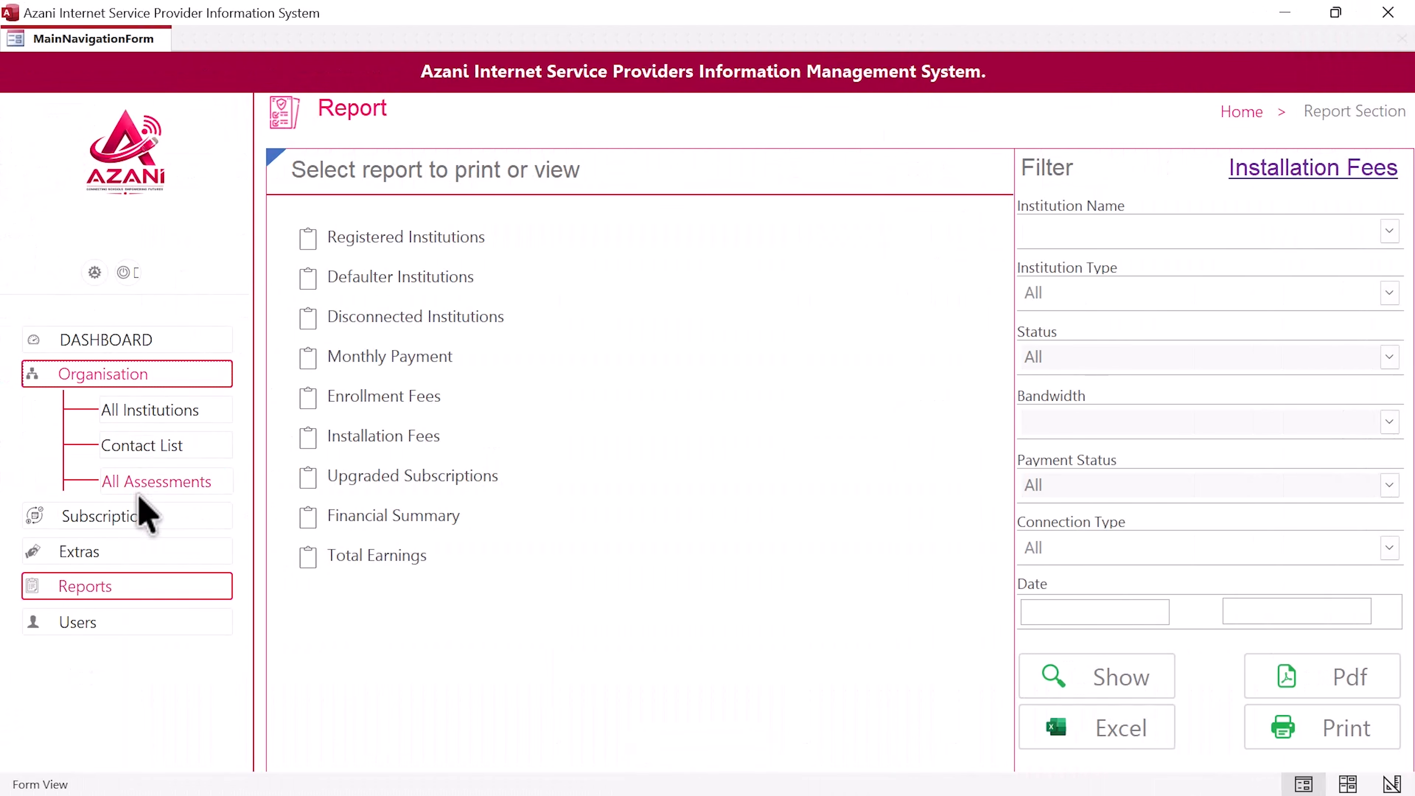
mouse_move(137, 547)
left_click(161, 482)
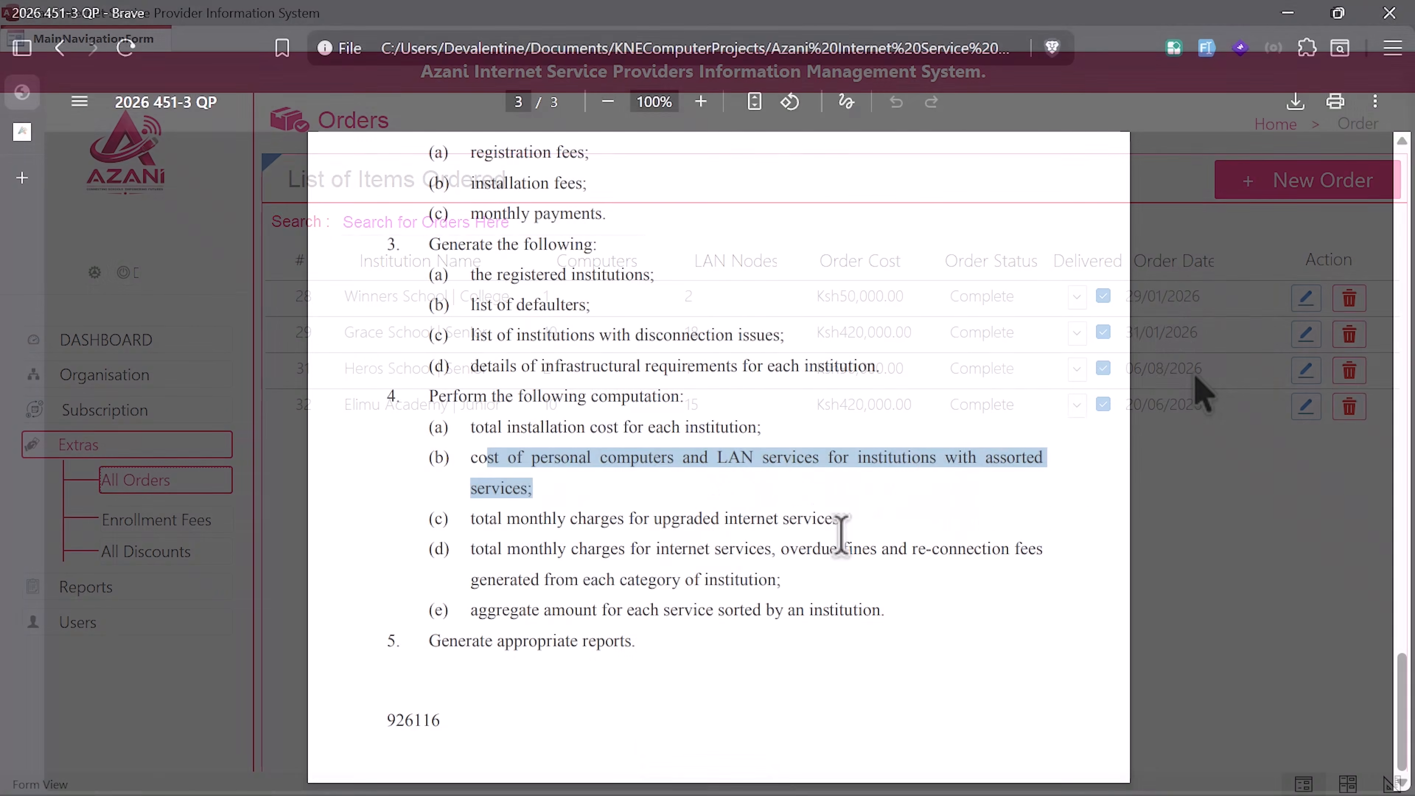
Step: Mark the upgraded internet and monthly charges items and open the three Applied Discounts records
left_click_drag(839, 518, 493, 527)
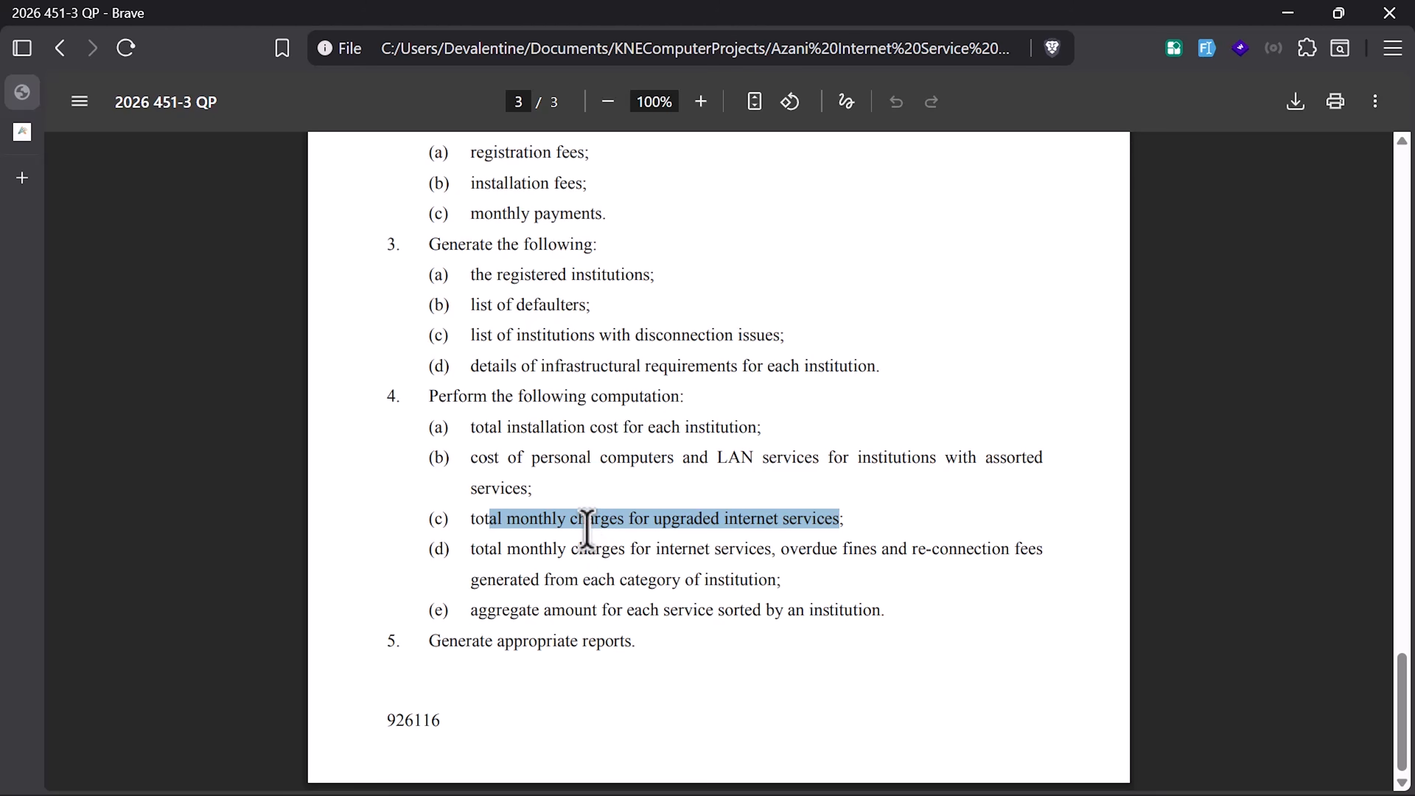
key("ctrl+super+Right")
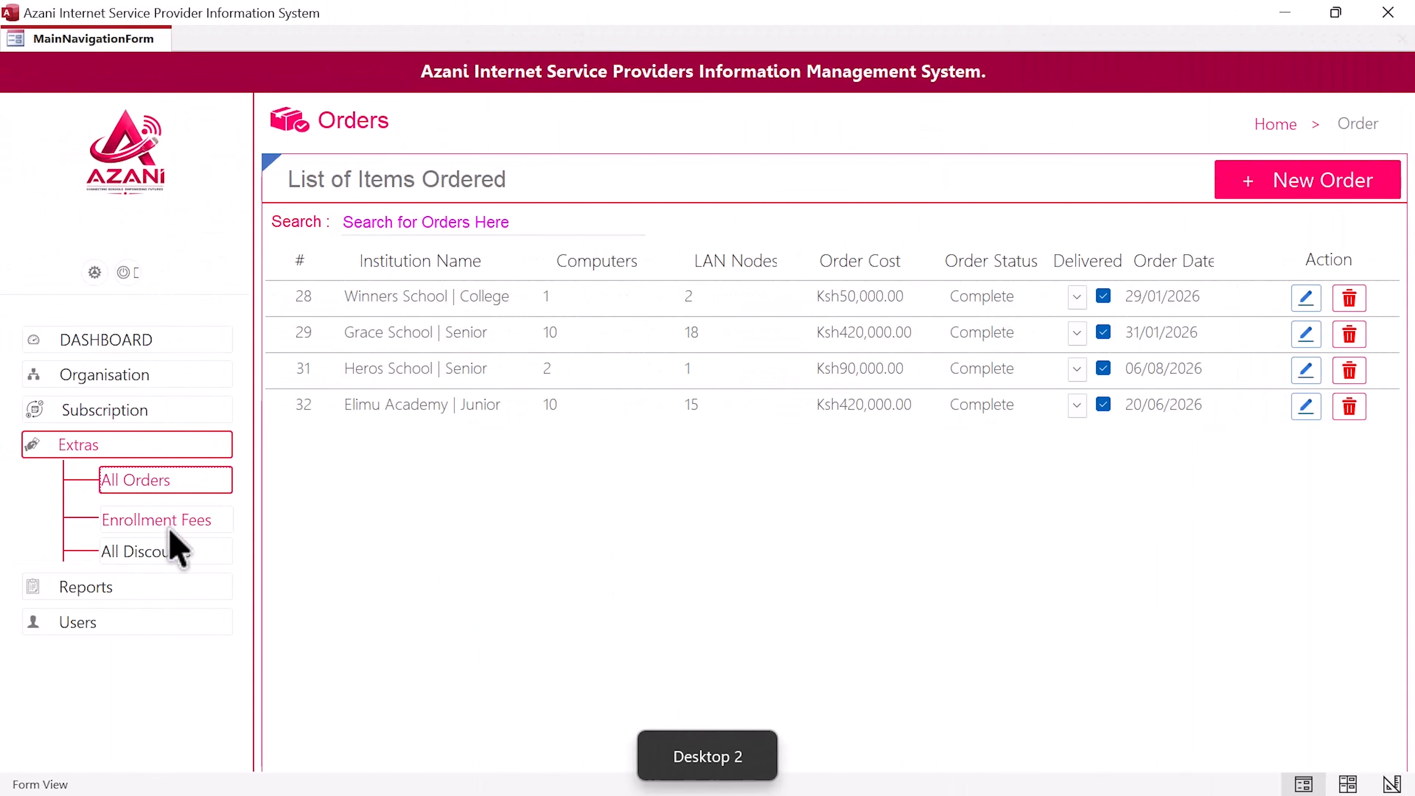
left_click(161, 552)
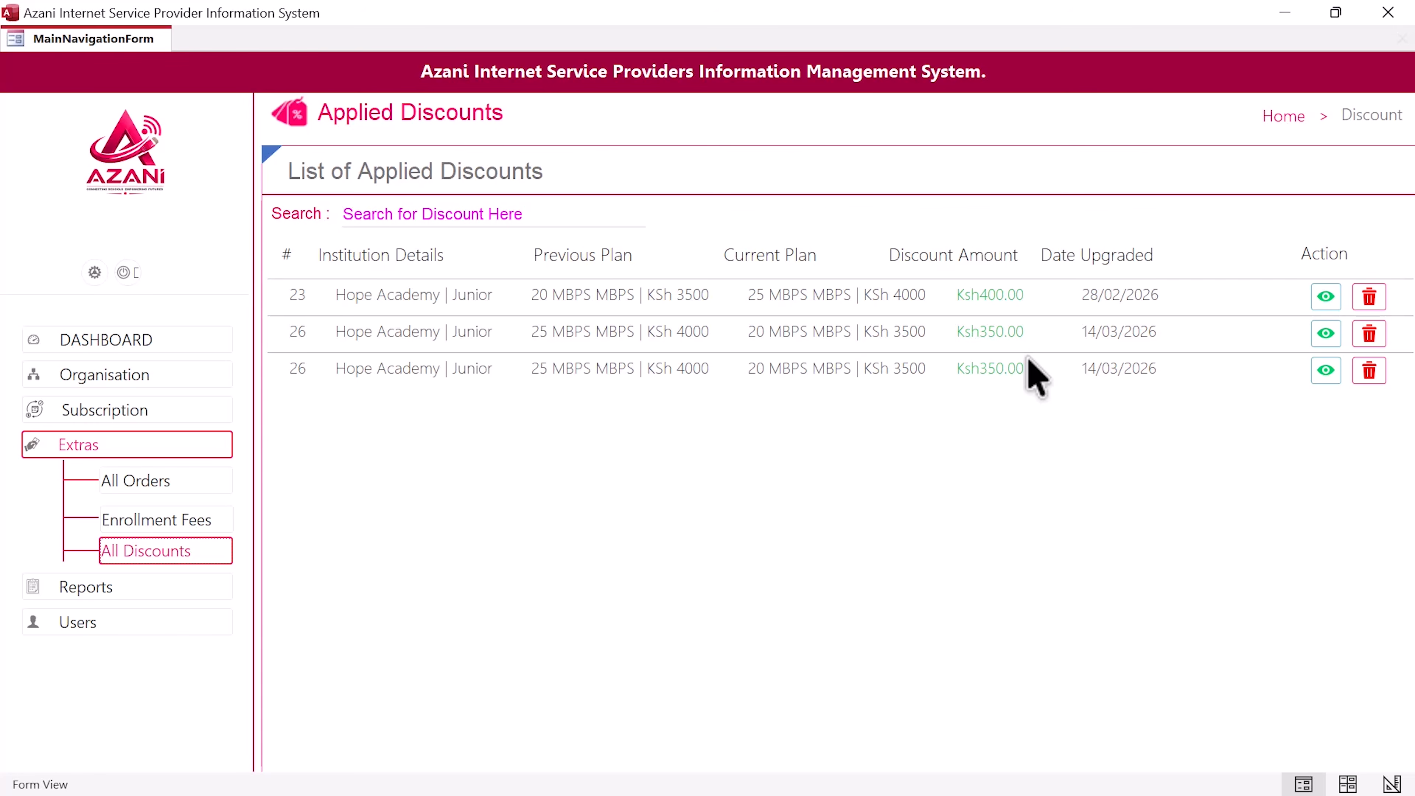
key("ctrl+super+Right")
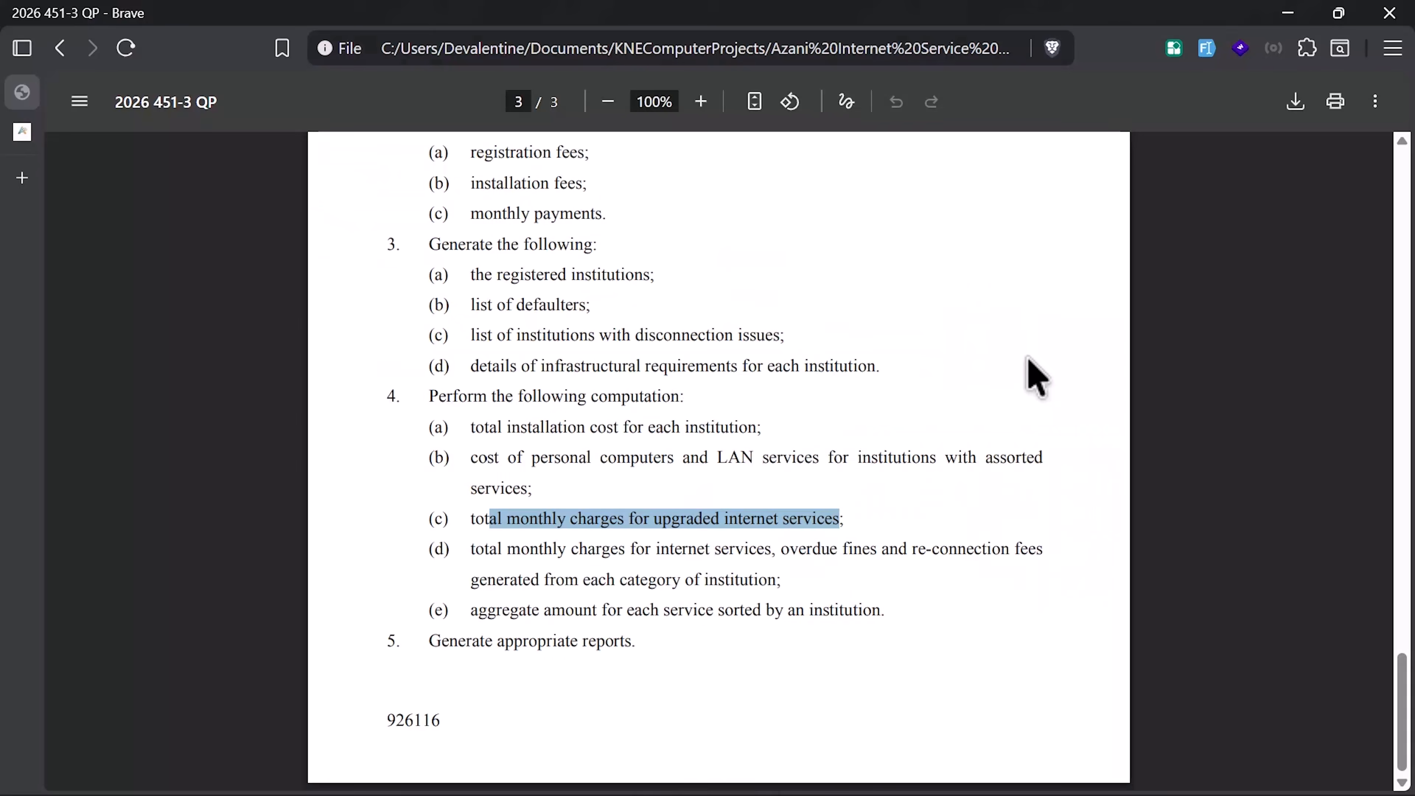
left_click_drag(499, 549, 781, 577)
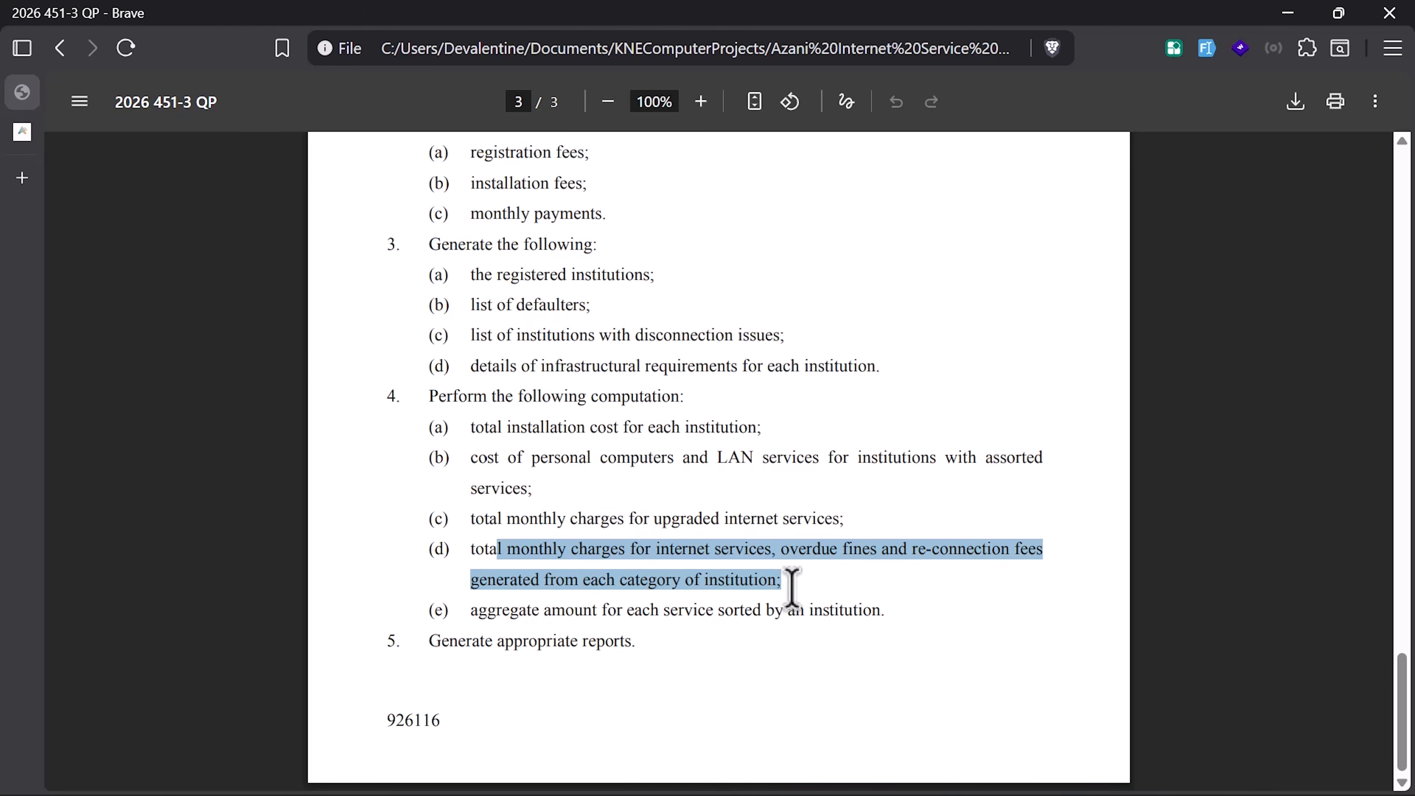
key("ctrl+super+Left")
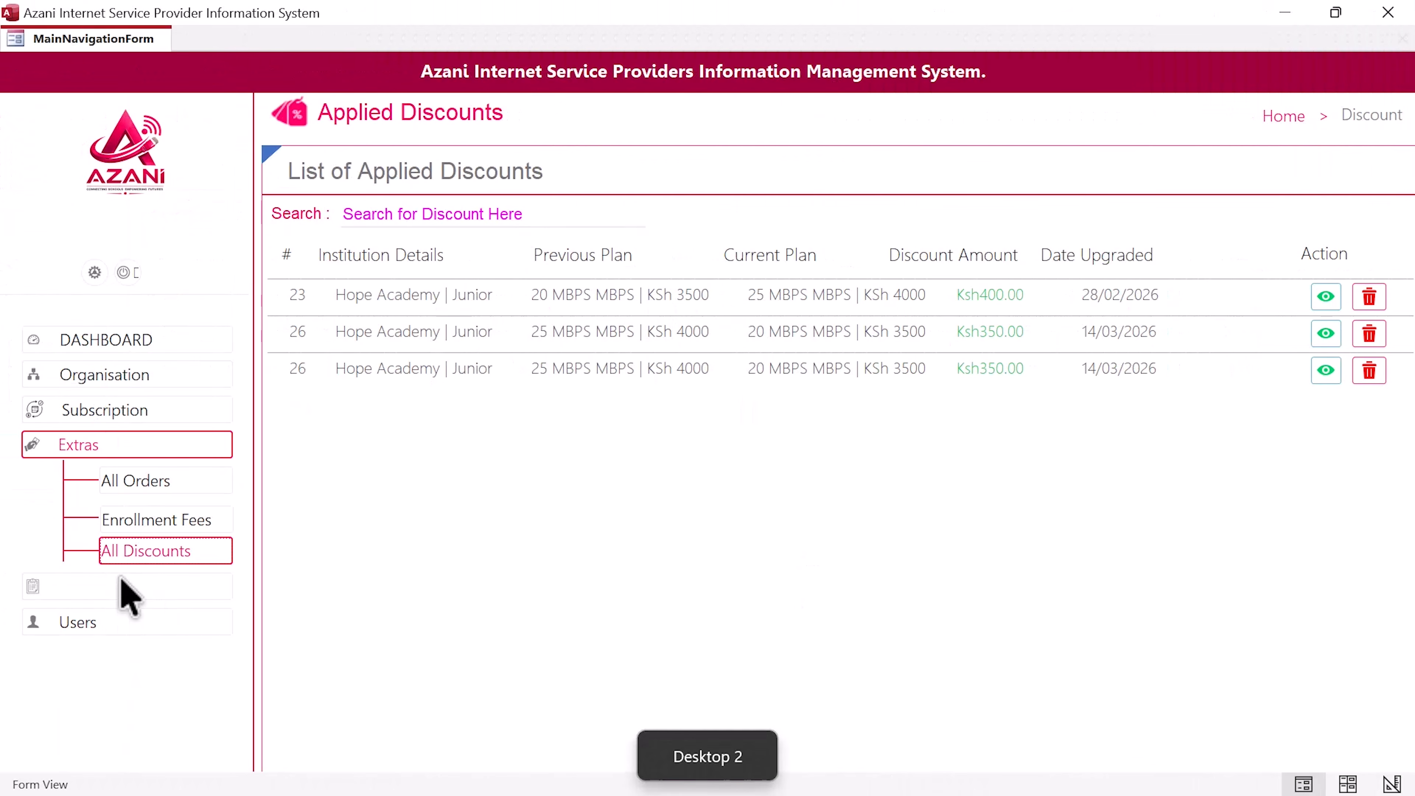
Step: Preview the Total Earnings report from the Report section, then close it
left_click(117, 591)
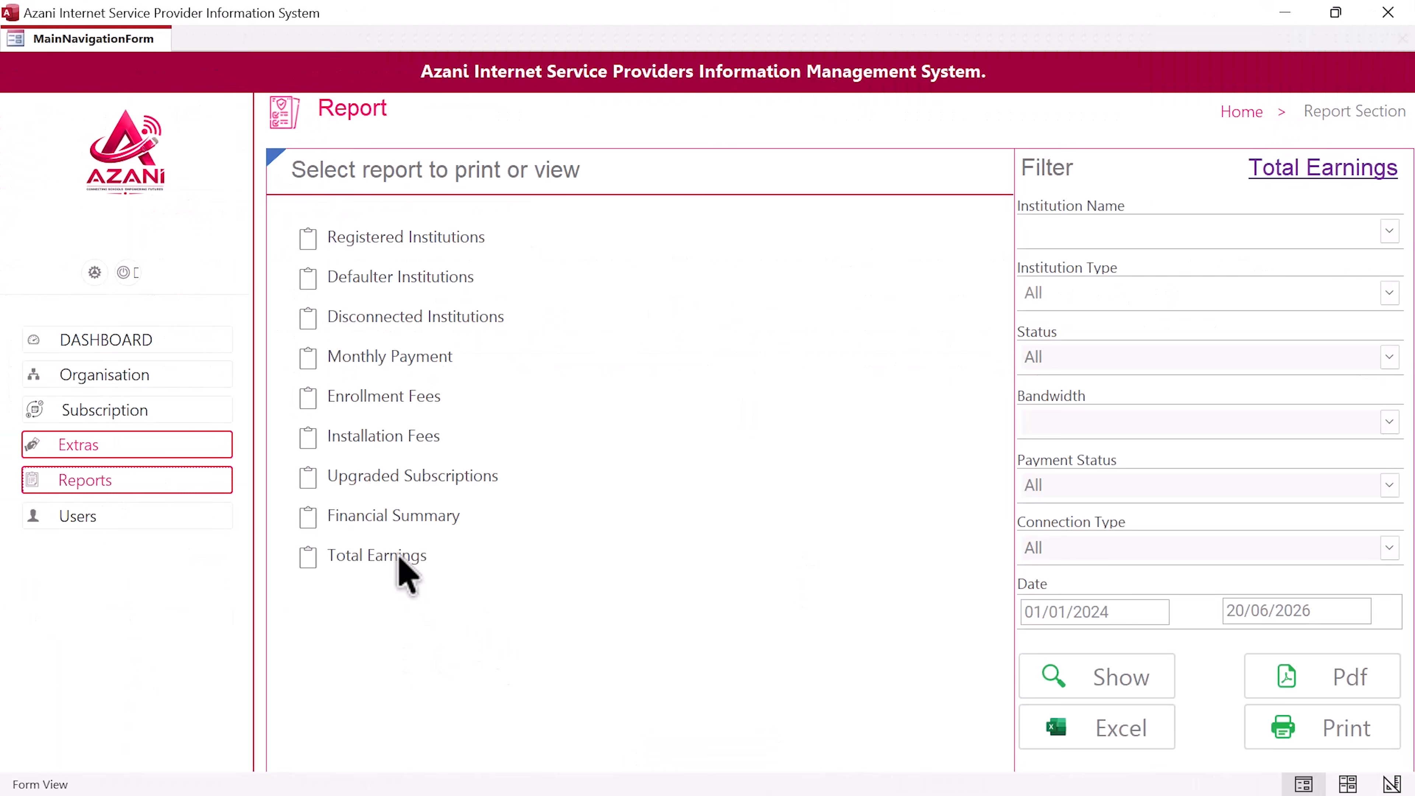
left_click(414, 560)
left_click(1108, 676)
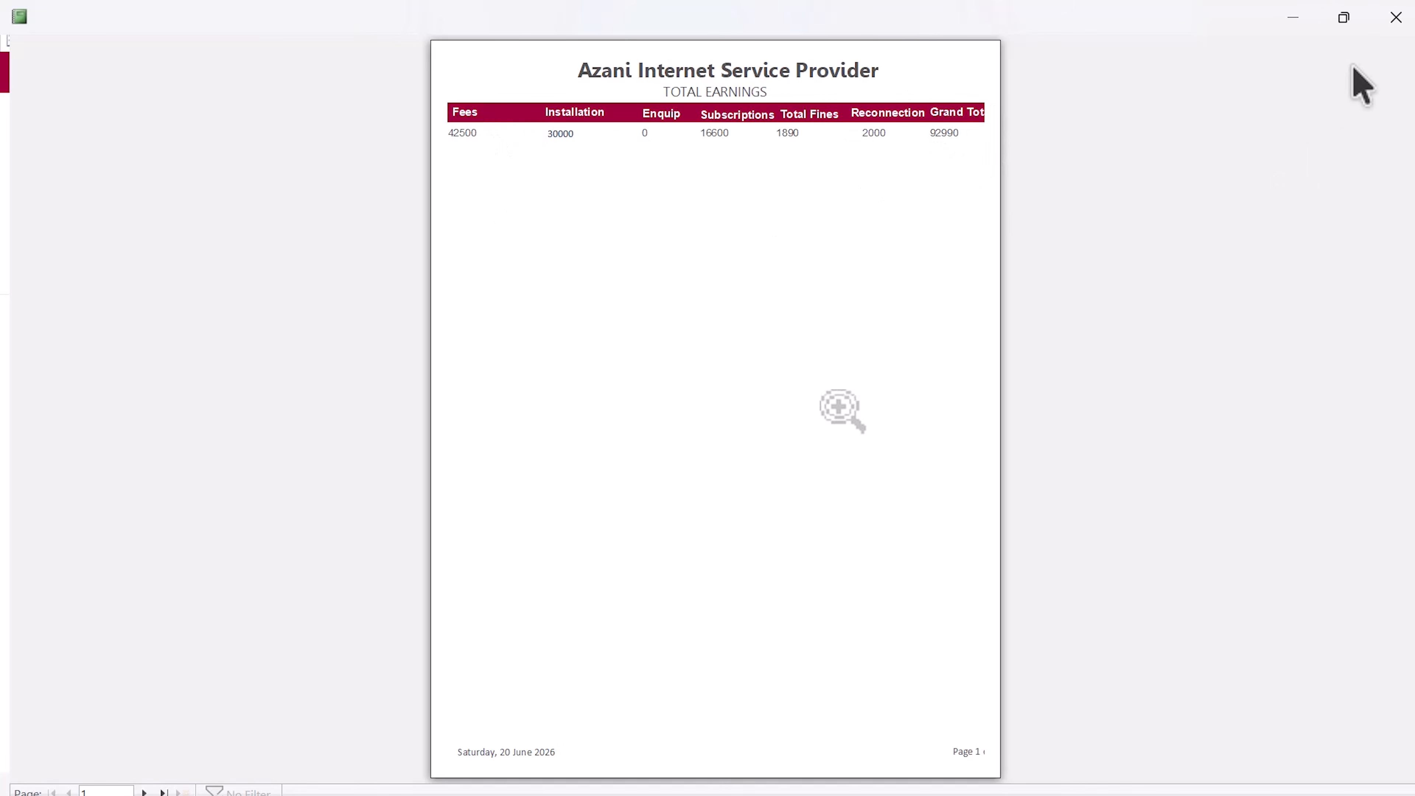
left_click(1395, 17)
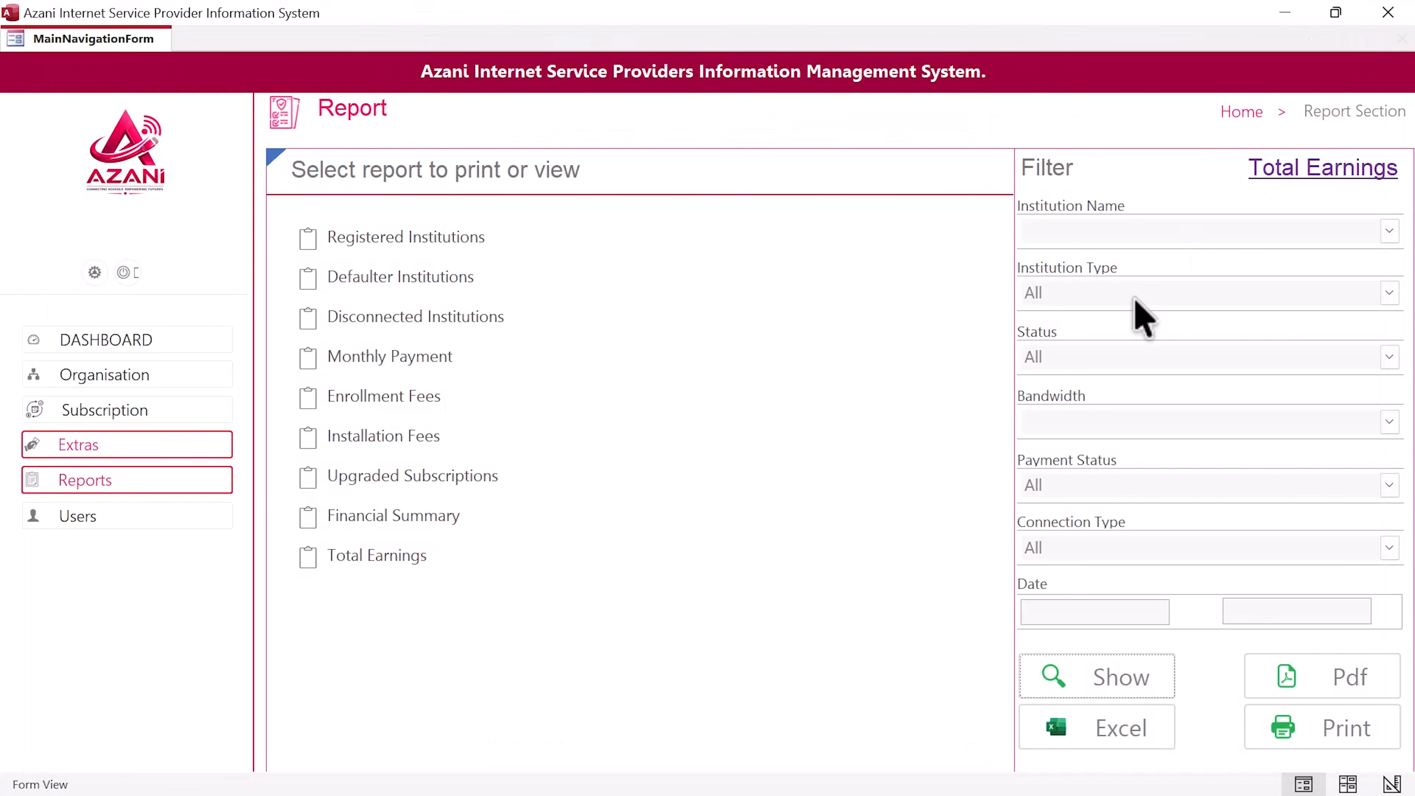
Step: Mark the aggregate amount per service item, then preview the six-institution Financial Summary report
key("ctrl+super+Right")
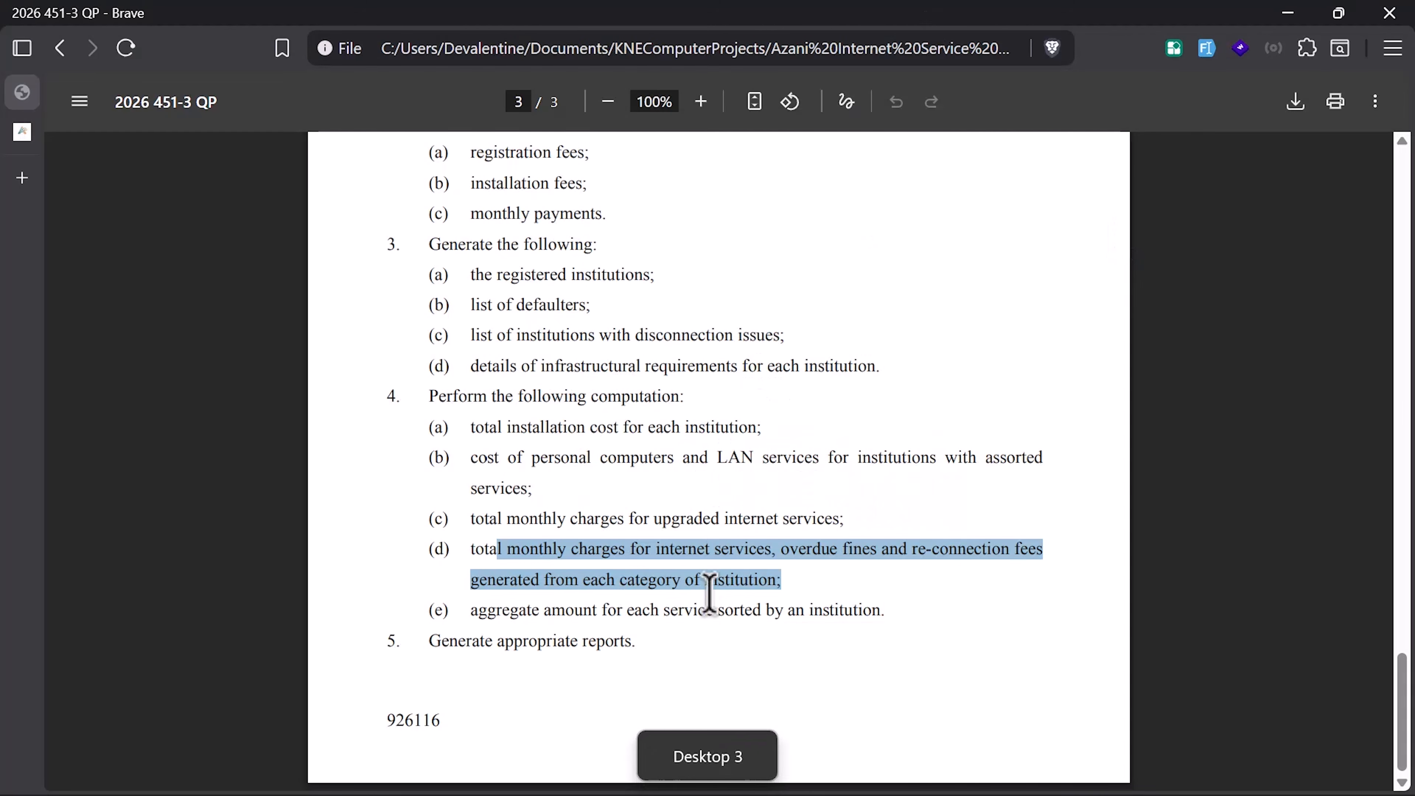
left_click_drag(886, 609, 518, 608)
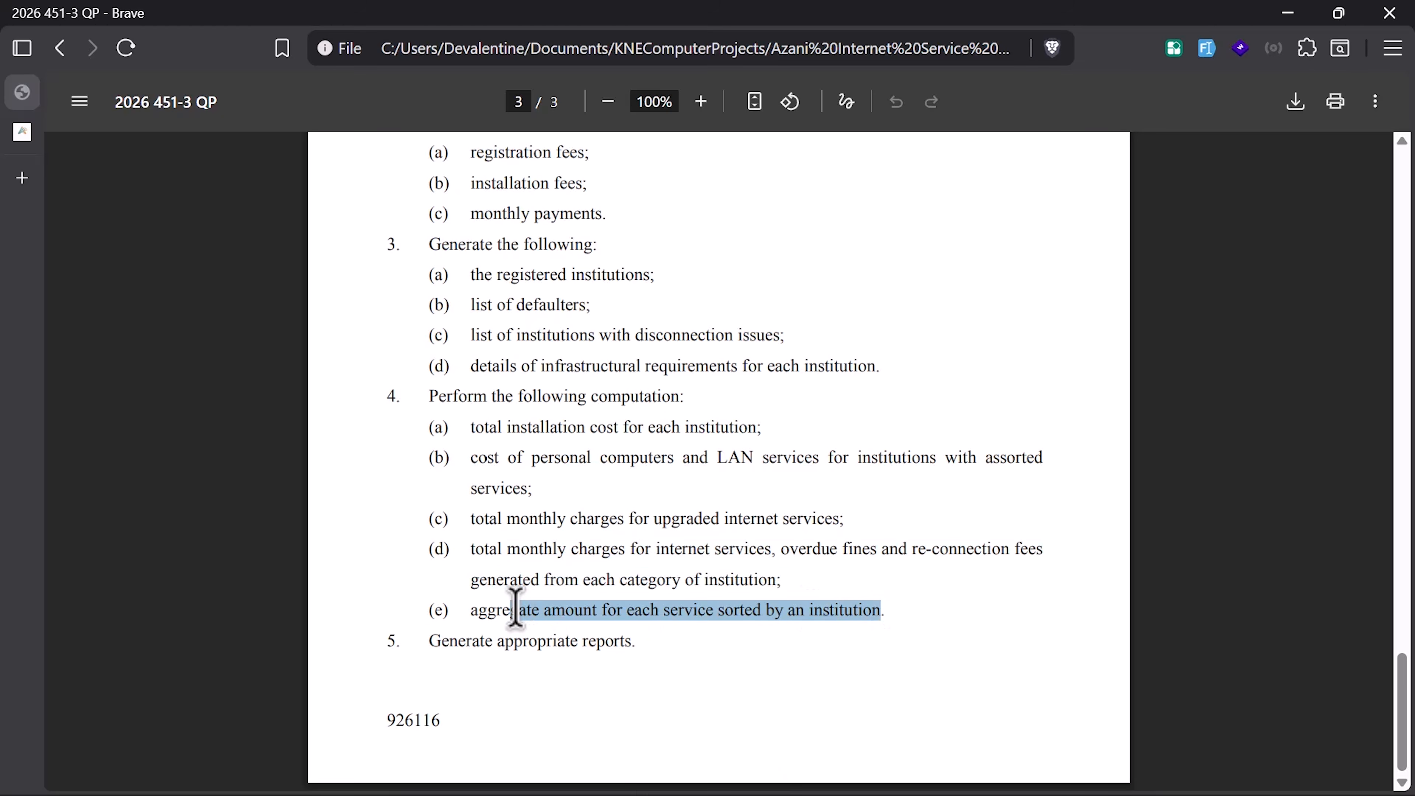
key("ctrl+super+Left")
left_click(455, 519)
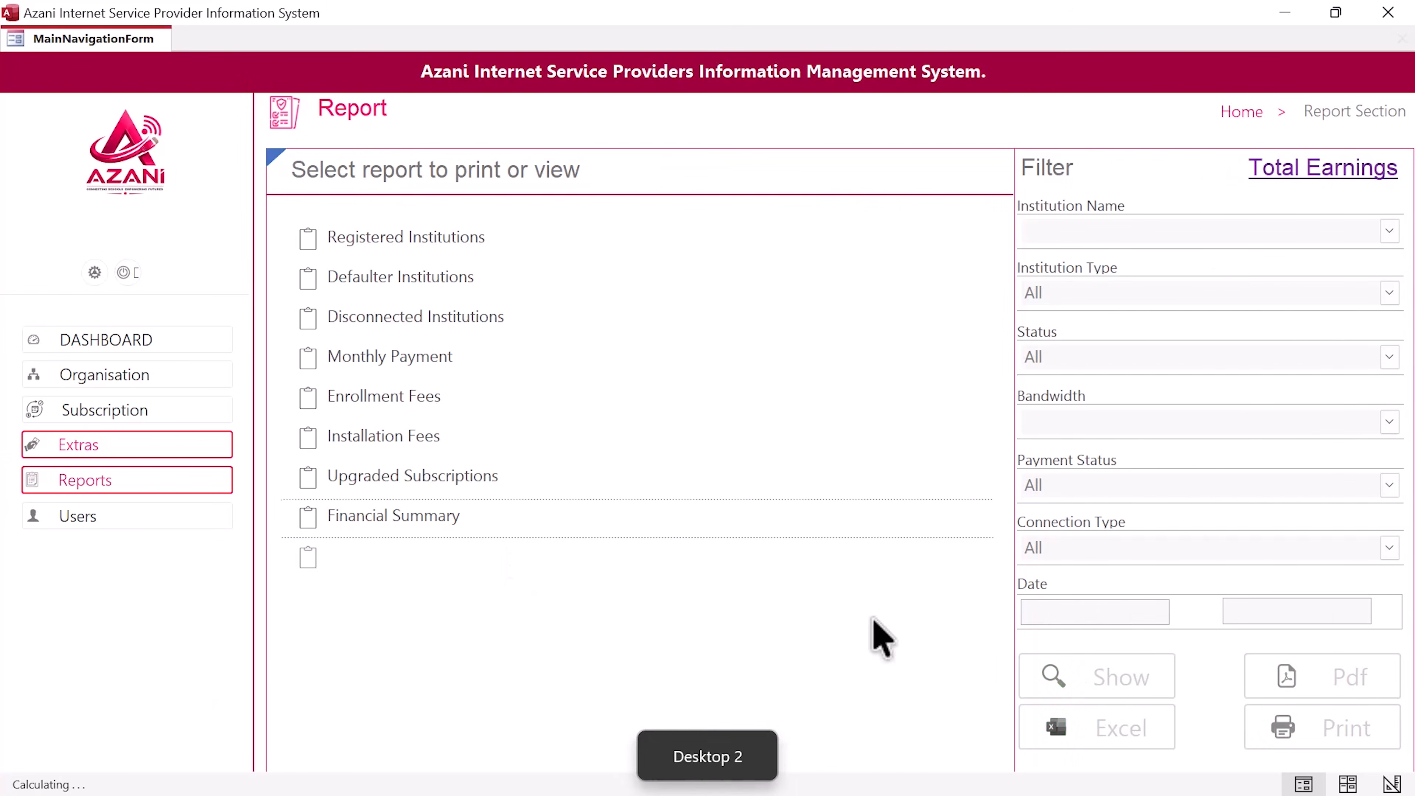
left_click(1110, 691)
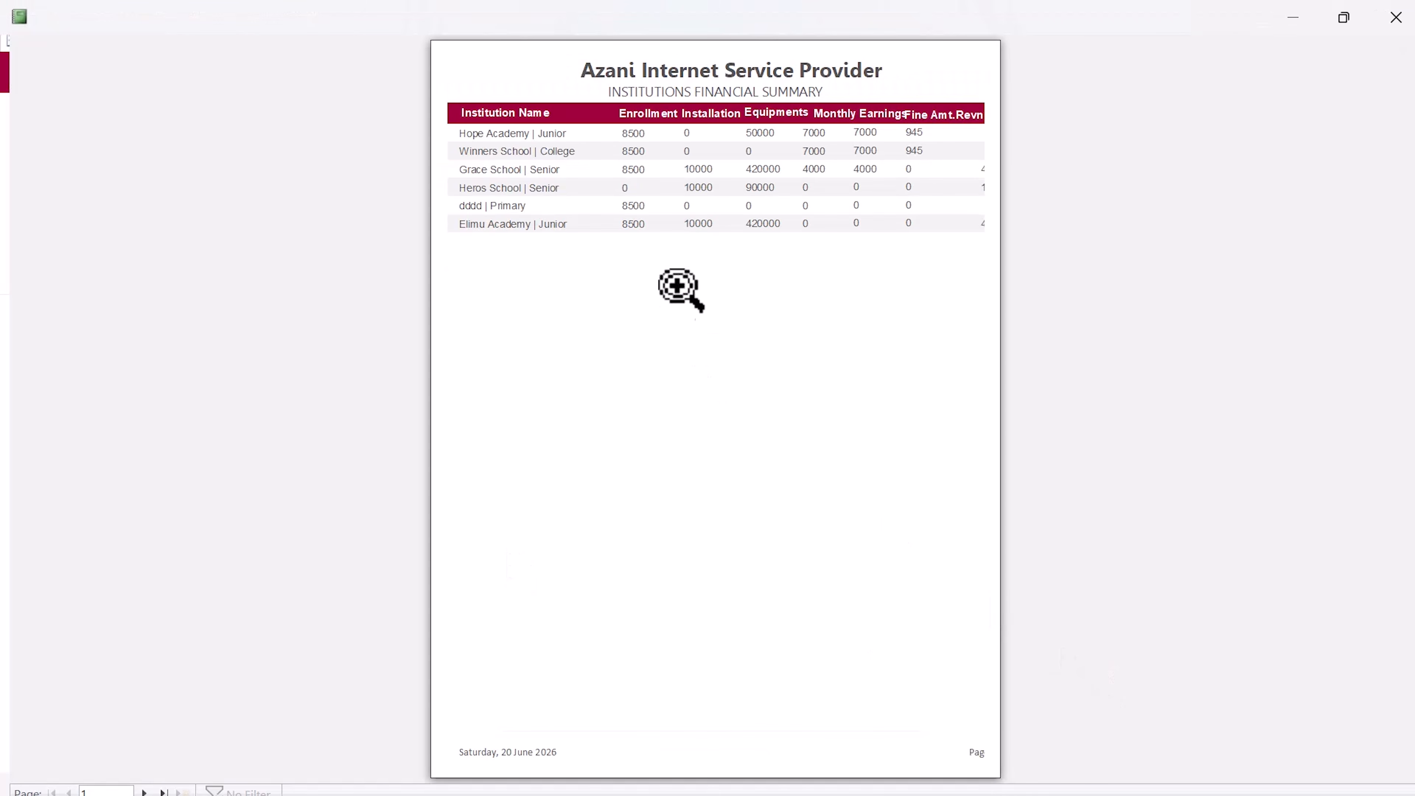